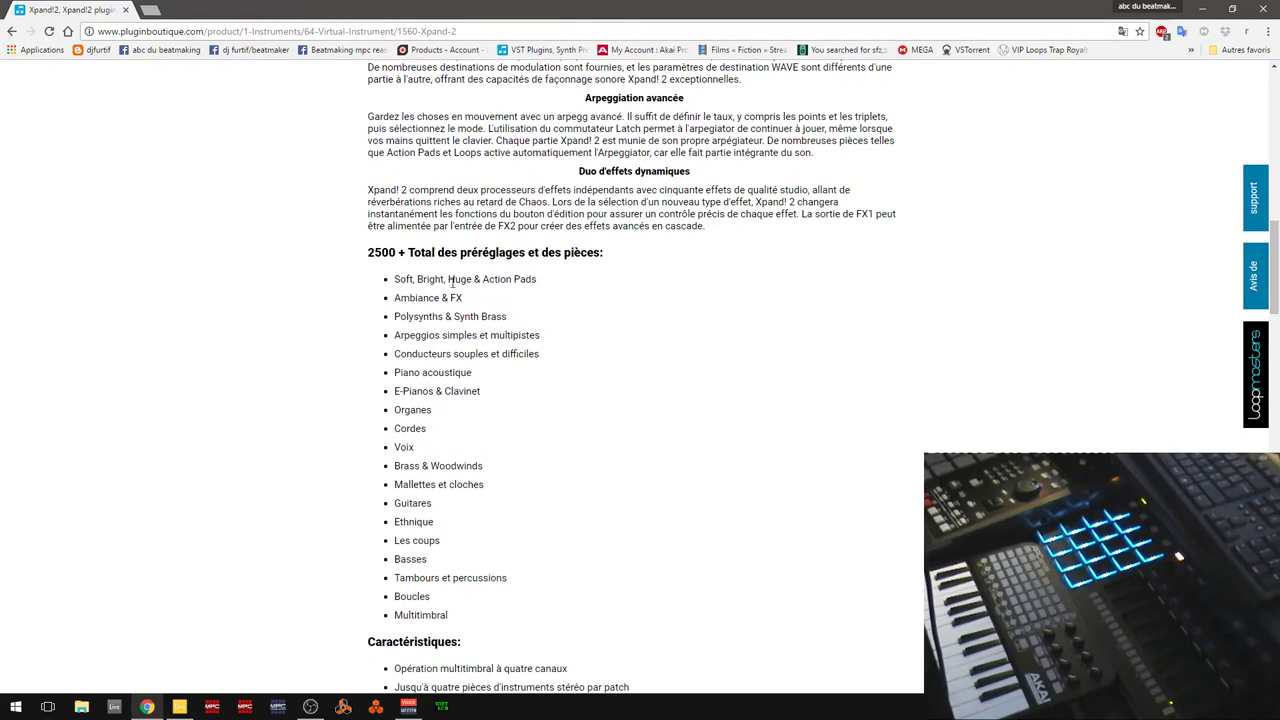
- Review the Xpand!2 preset categories and product description on the Plugin Boutique page
{"action": "mouse_move", "coordinate": [400, 253]}
{"action": "mouse_move", "coordinate": [447, 336]}
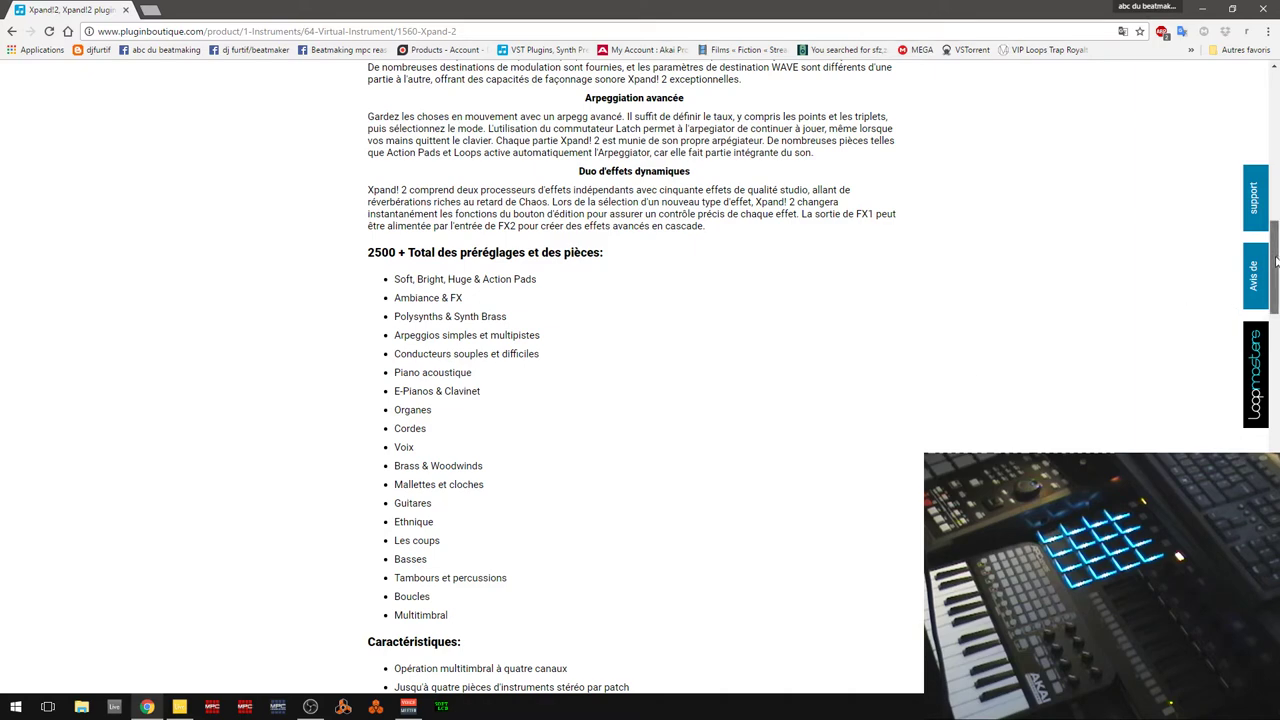
{"action": "left_click_drag", "start_coordinate": [1276, 262], "coordinate": [1277, 168]}
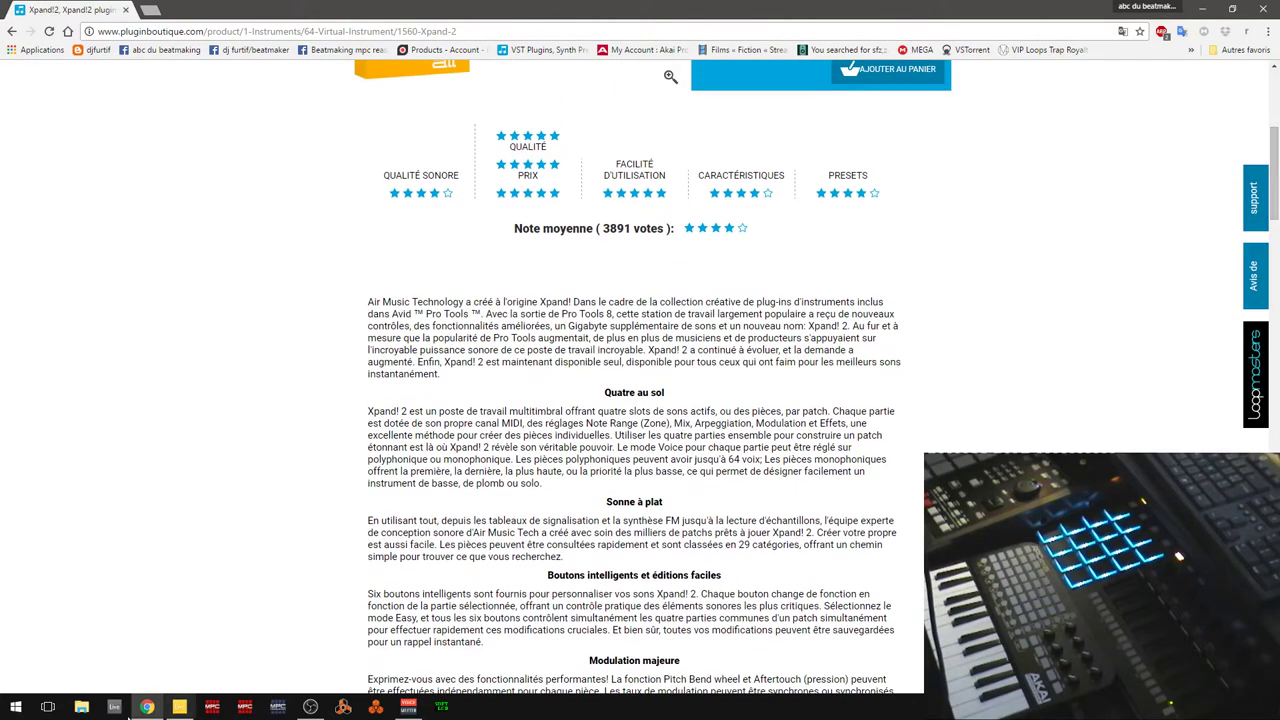
- Switch to Ableton Live and remove the Xpand!2_x64 instrument from the first MIDI track
{"action": "left_click", "coordinate": [180, 707]}
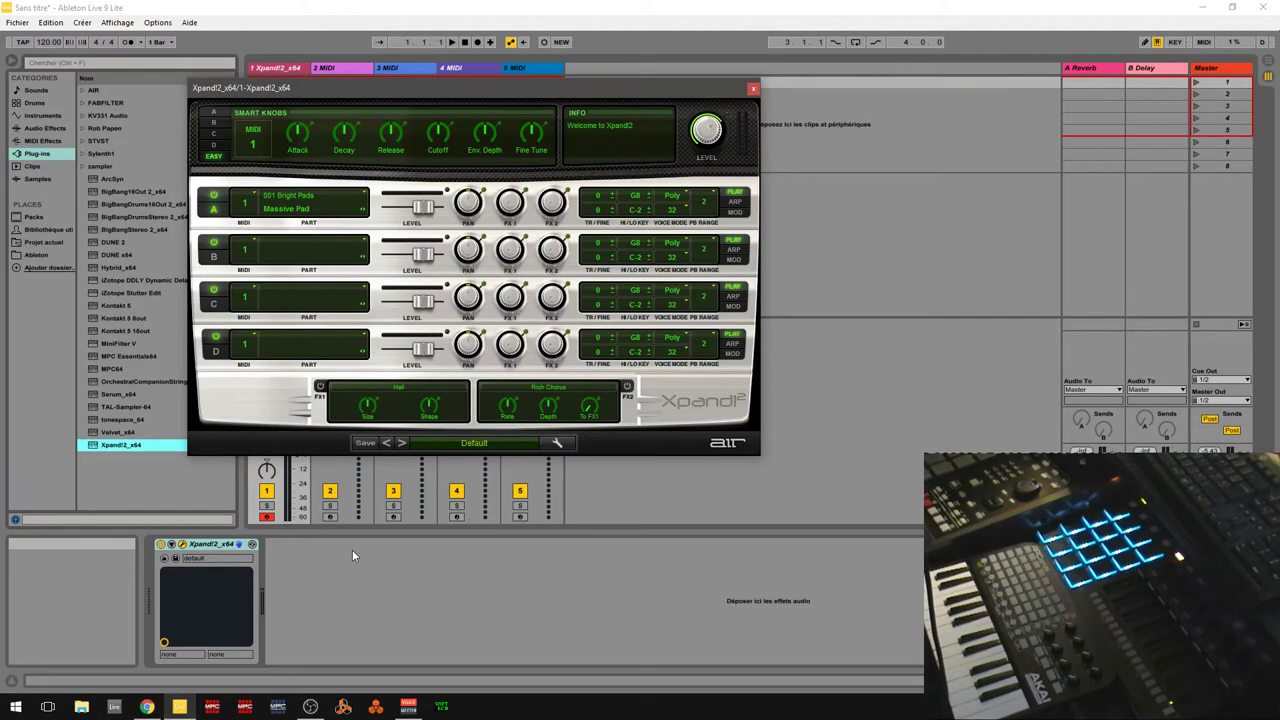
{"action": "left_click_drag", "start_coordinate": [448, 89], "coordinate": [722, 93]}
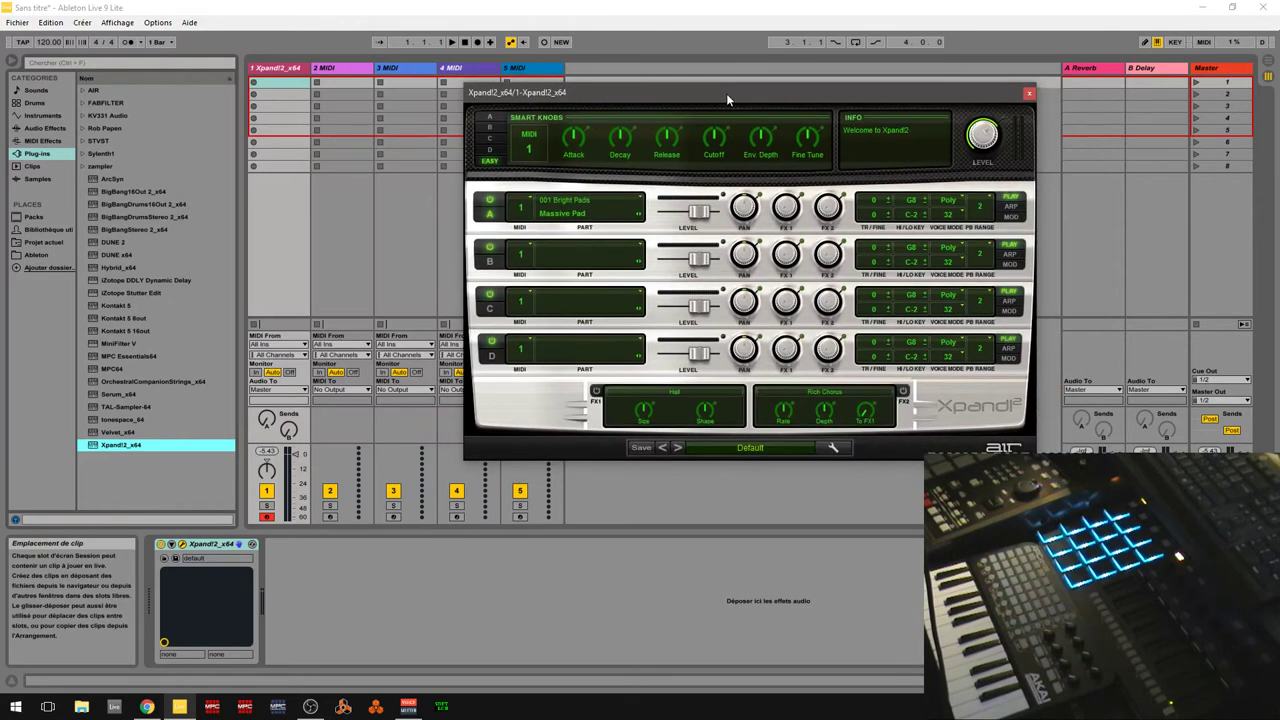
{"action": "right_click", "coordinate": [201, 543]}
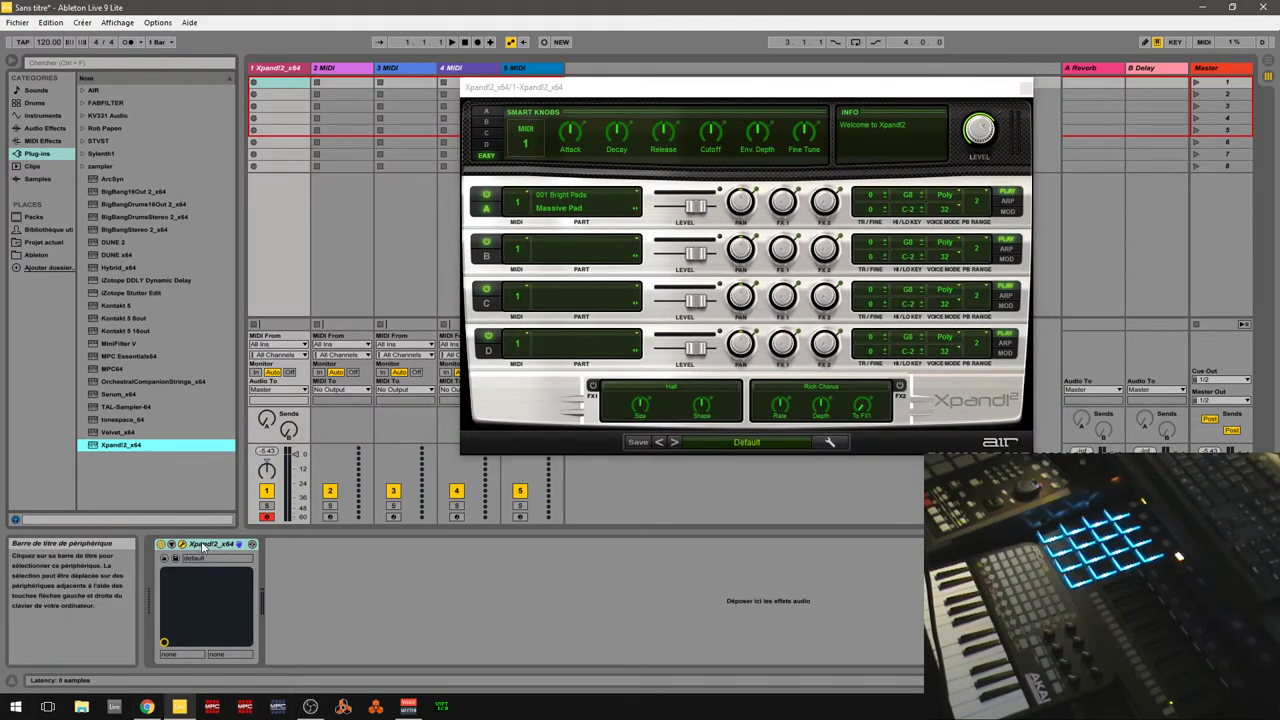
{"action": "left_click", "coordinate": [231, 551]}
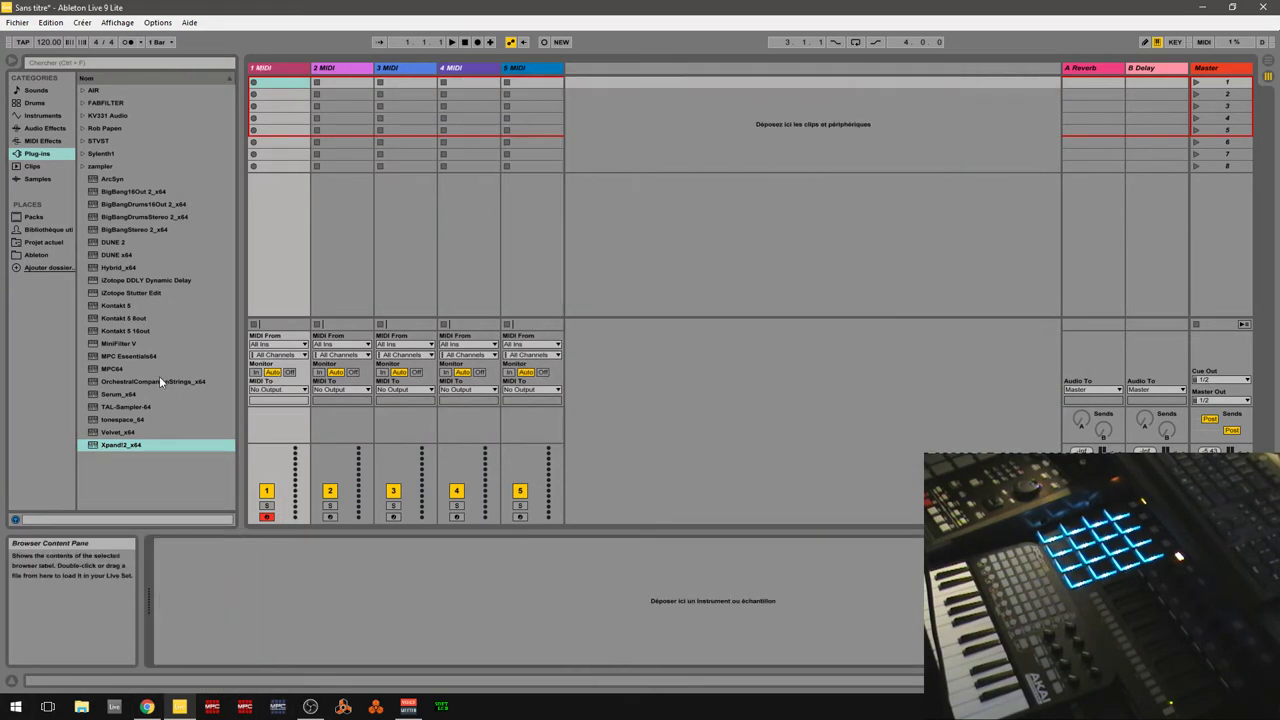
- Load the Xpand!2_x64 plug-in onto the first MIDI track and reposition its window
{"action": "left_click", "coordinate": [36, 155]}
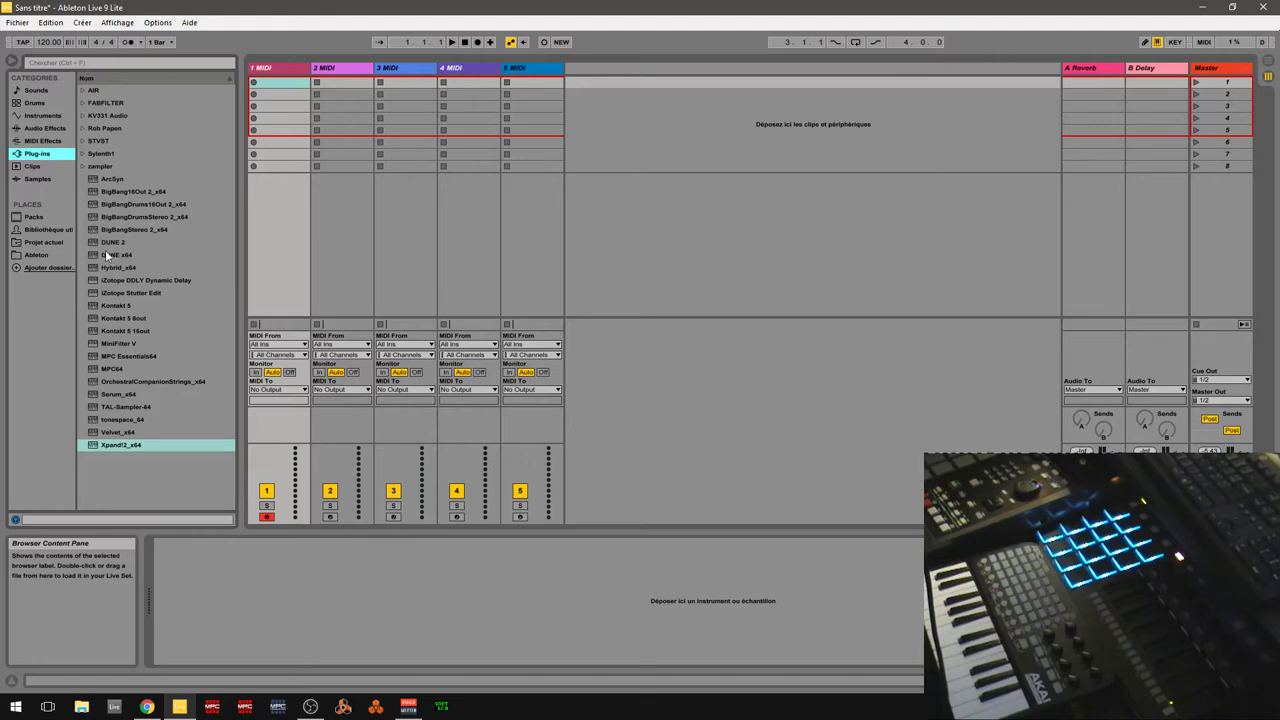
{"action": "left_click", "coordinate": [111, 446]}
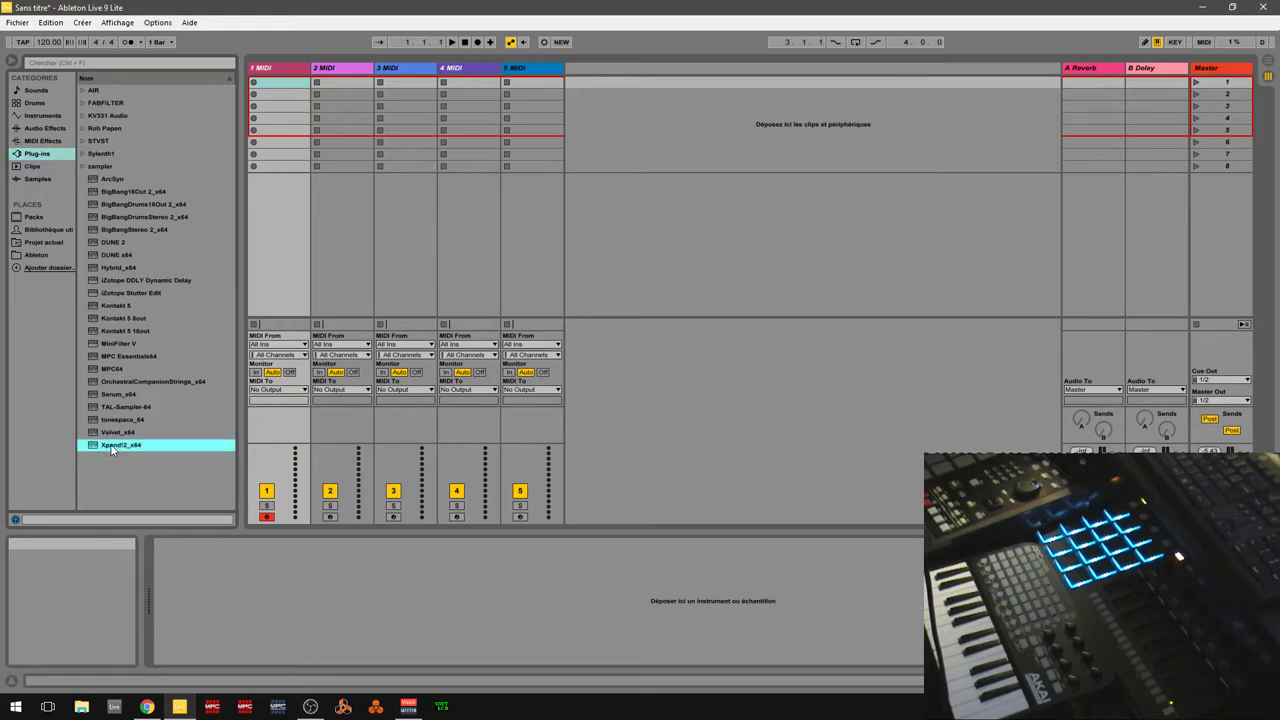
{"action": "double_click", "coordinate": [111, 447]}
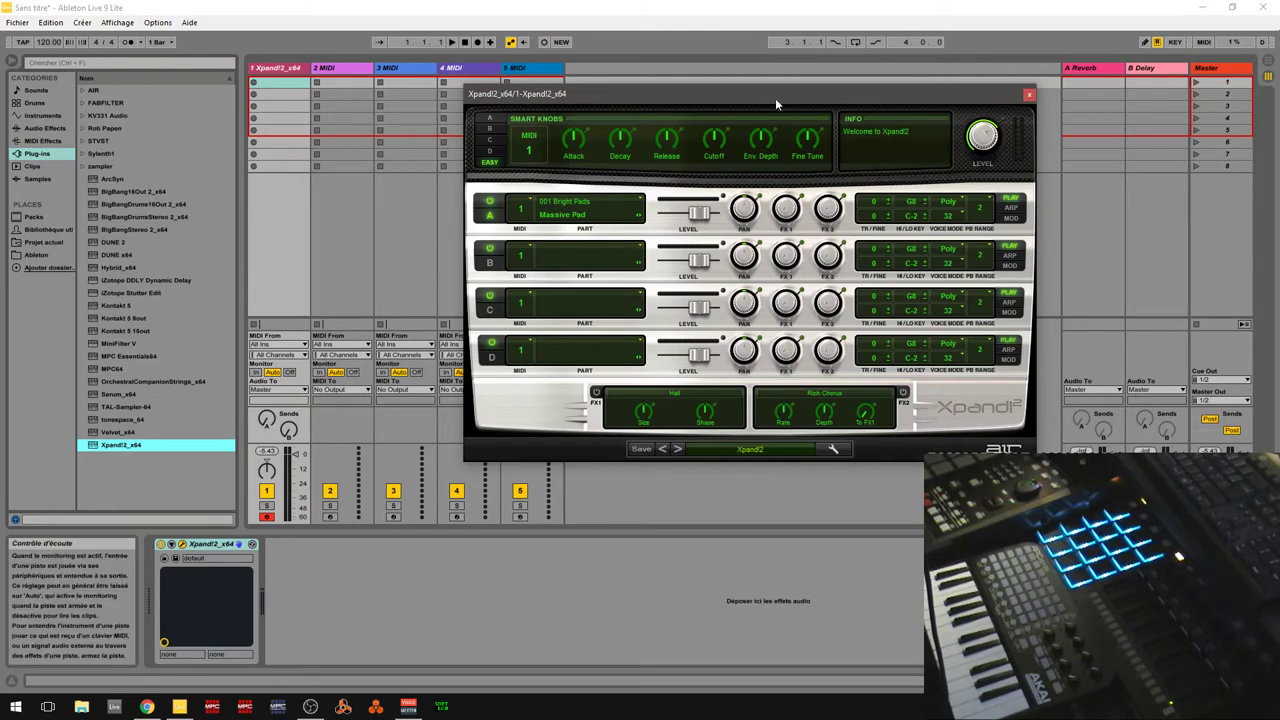
{"action": "left_click_drag", "start_coordinate": [737, 92], "coordinate": [490, 93]}
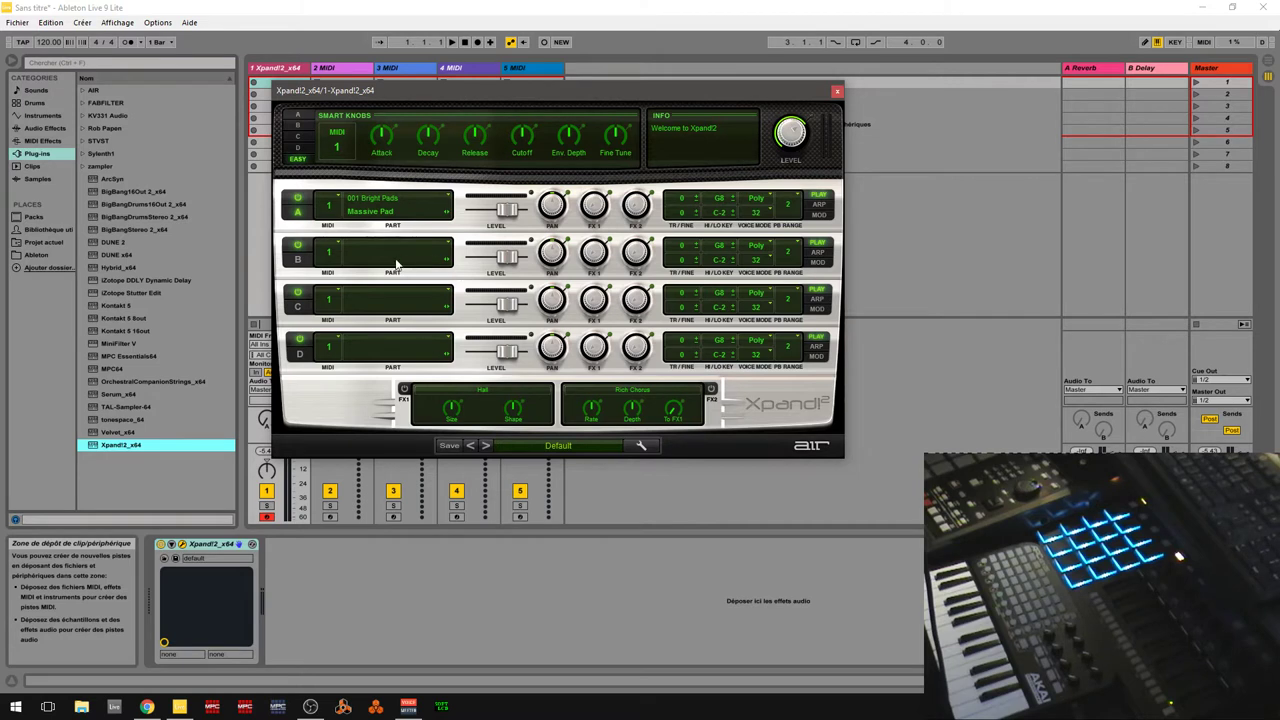
- Examine the smart knobs in Easy mode and for parts A, B, C and D of Xpand!2
{"action": "left_click", "coordinate": [336, 148]}
{"action": "left_click", "coordinate": [294, 117]}
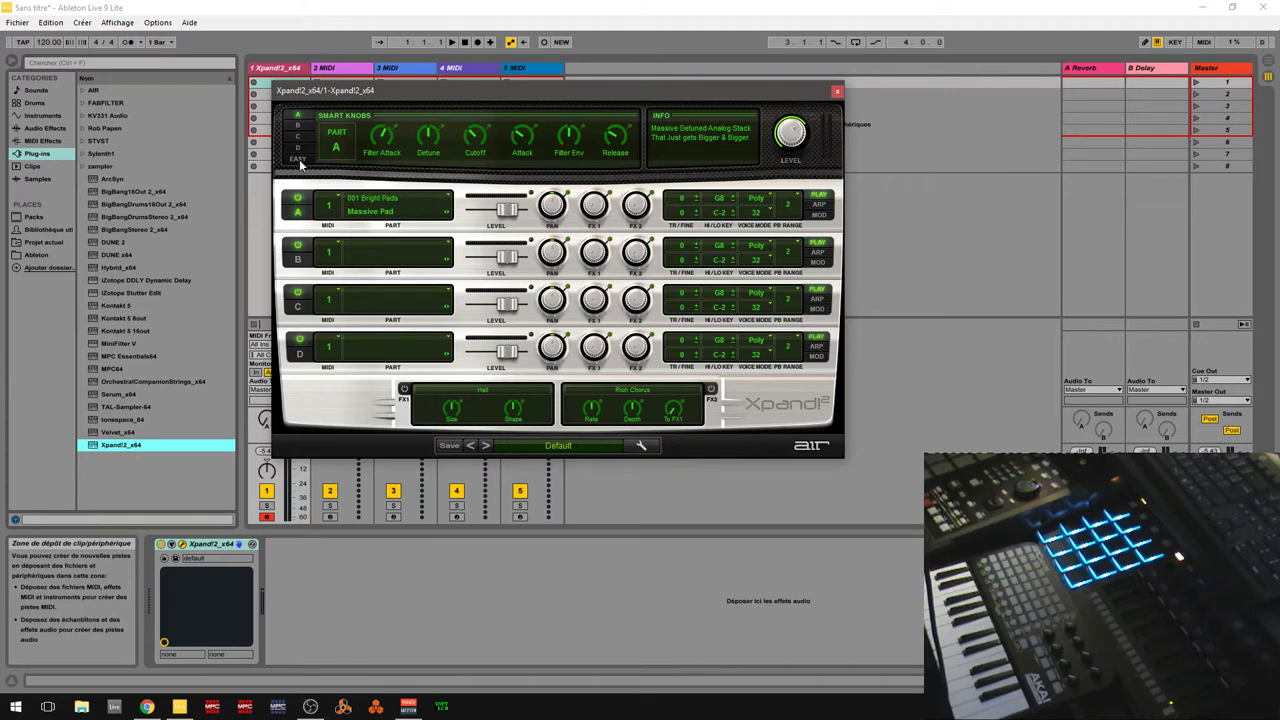
{"action": "left_click", "coordinate": [299, 161]}
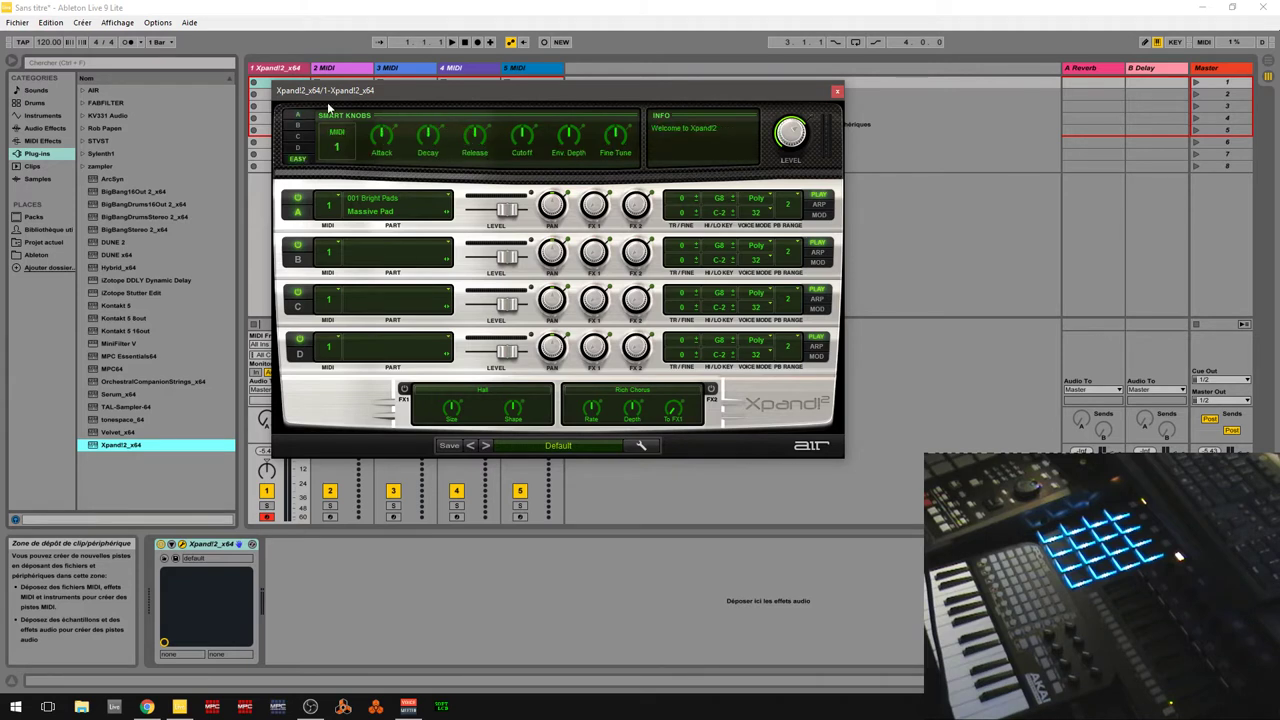
{"action": "left_click", "coordinate": [297, 116]}
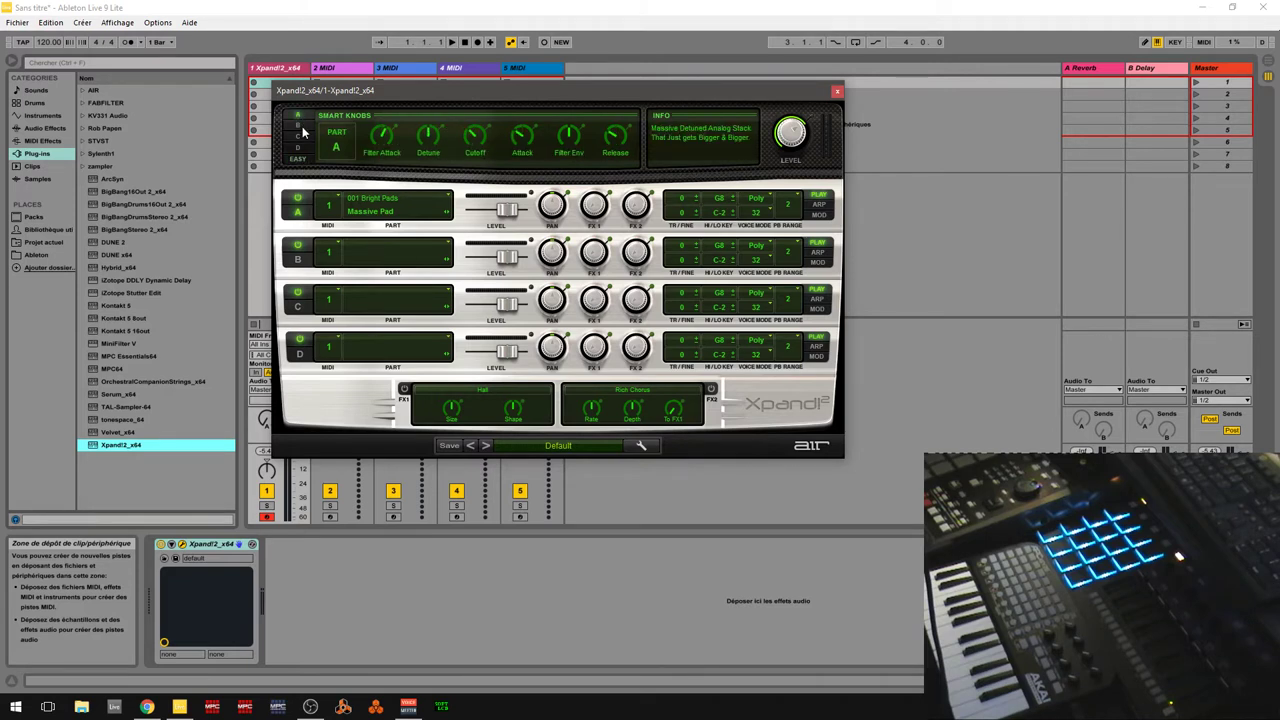
{"action": "left_click", "coordinate": [300, 127]}
{"action": "left_click", "coordinate": [301, 138]}
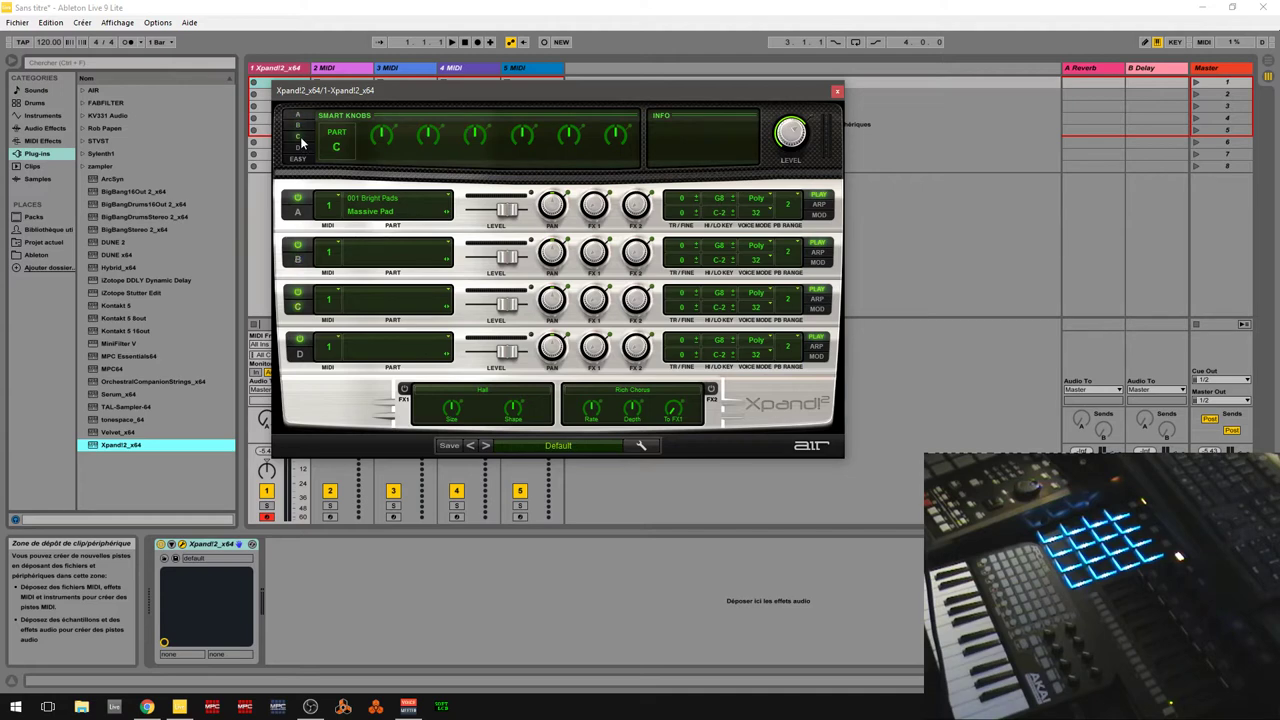
{"action": "left_click", "coordinate": [301, 148]}
{"action": "left_click_drag", "start_coordinate": [553, 89], "coordinate": [697, 72]}
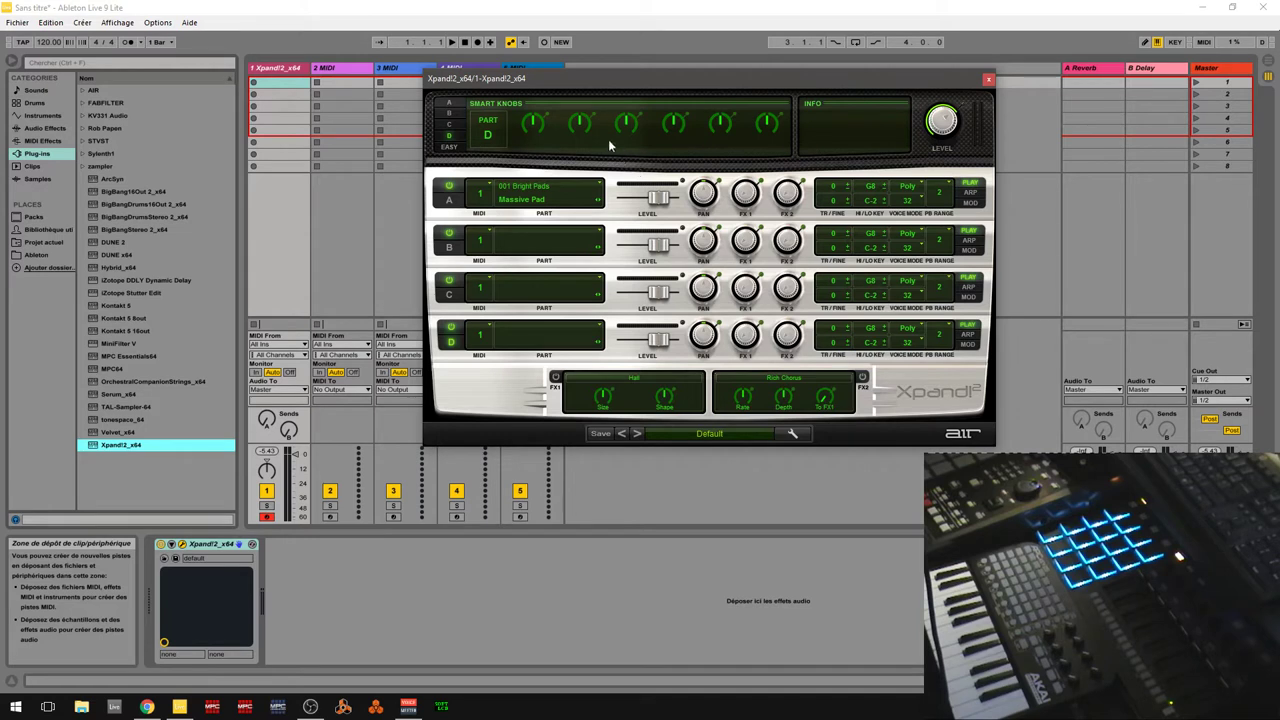
- Browse the sound categories for part A and load Double Bass X2+ from 023 Basses
{"action": "left_click", "coordinate": [558, 191]}
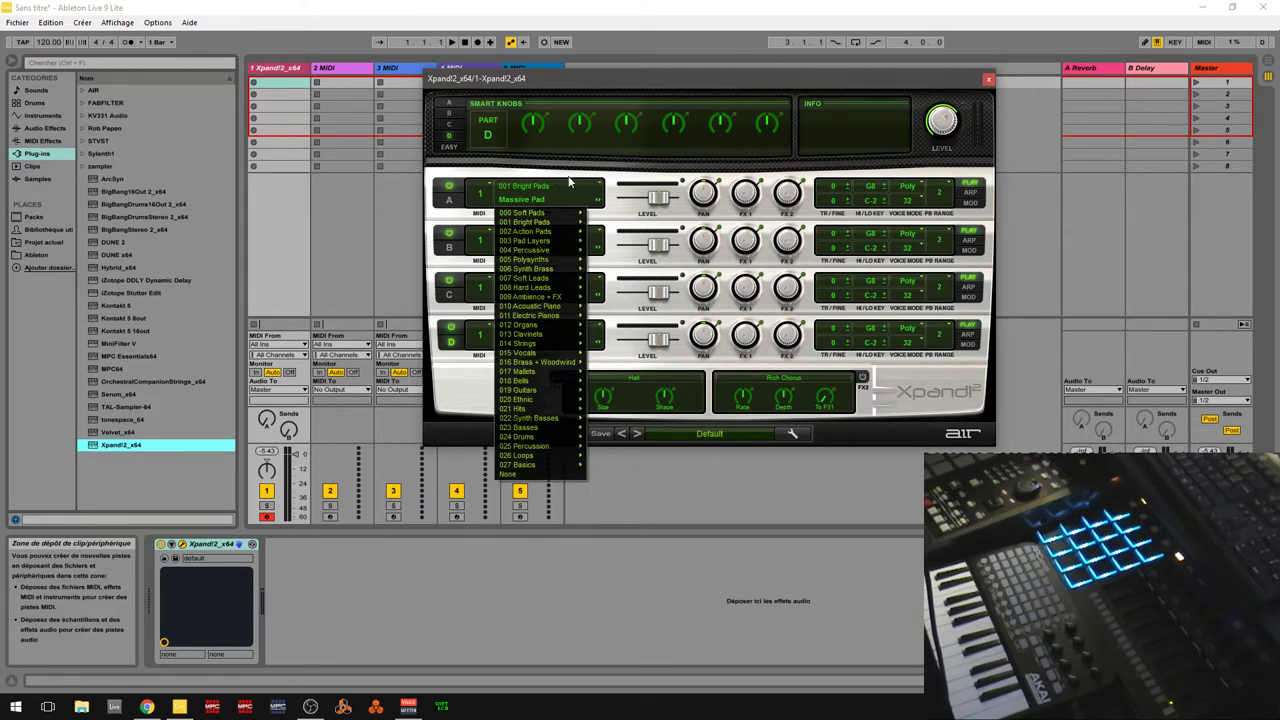
{"action": "left_click", "coordinate": [617, 166]}
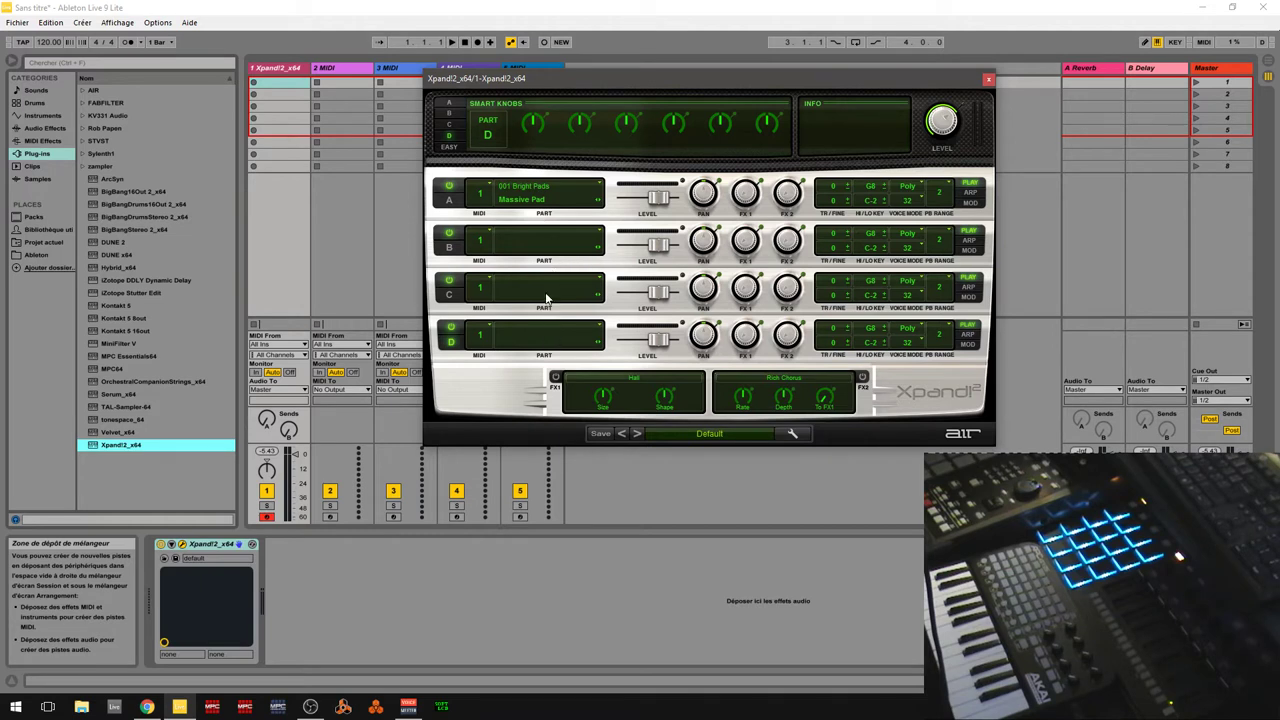
{"action": "left_click", "coordinate": [545, 193]}
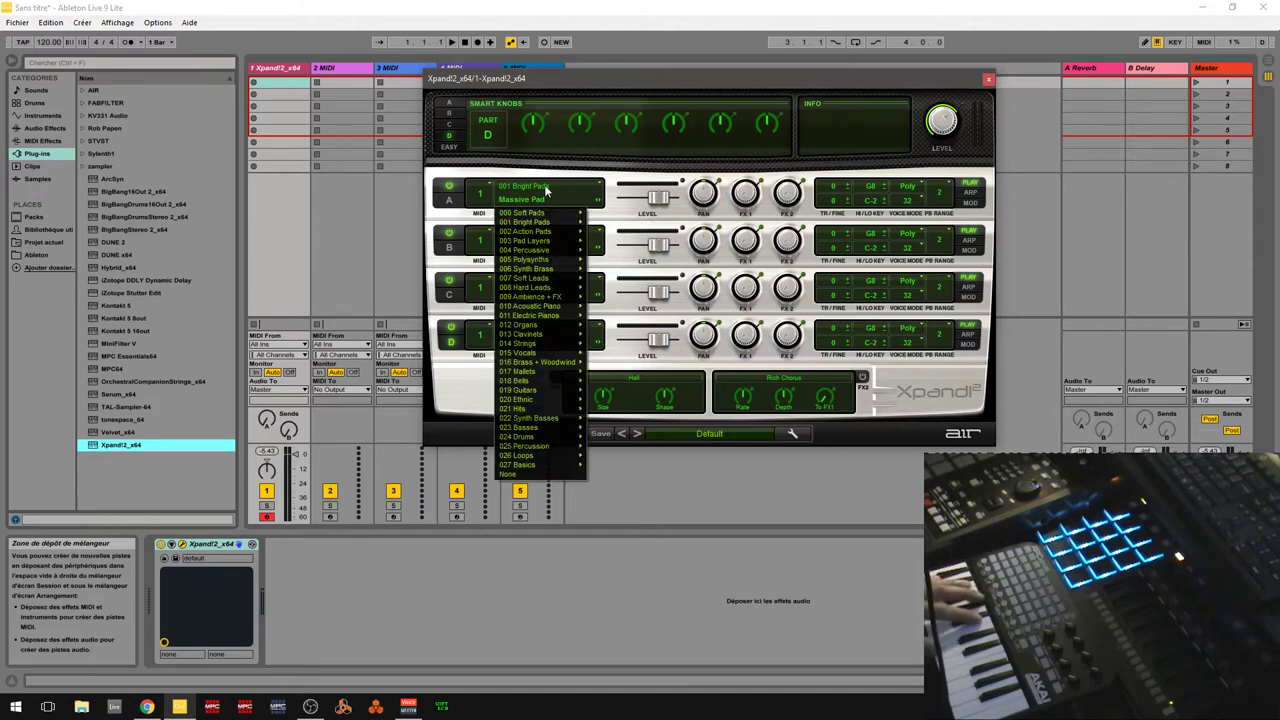
{"action": "mouse_move", "coordinate": [549, 332]}
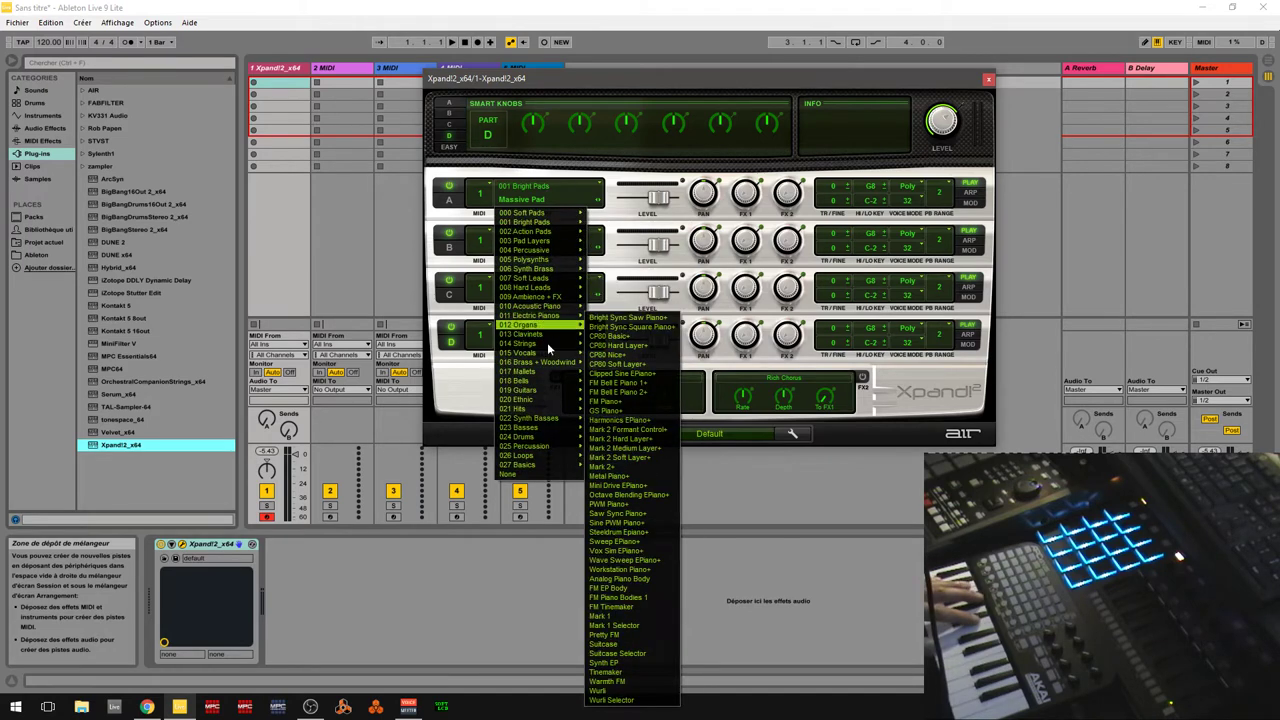
{"action": "mouse_move", "coordinate": [553, 357]}
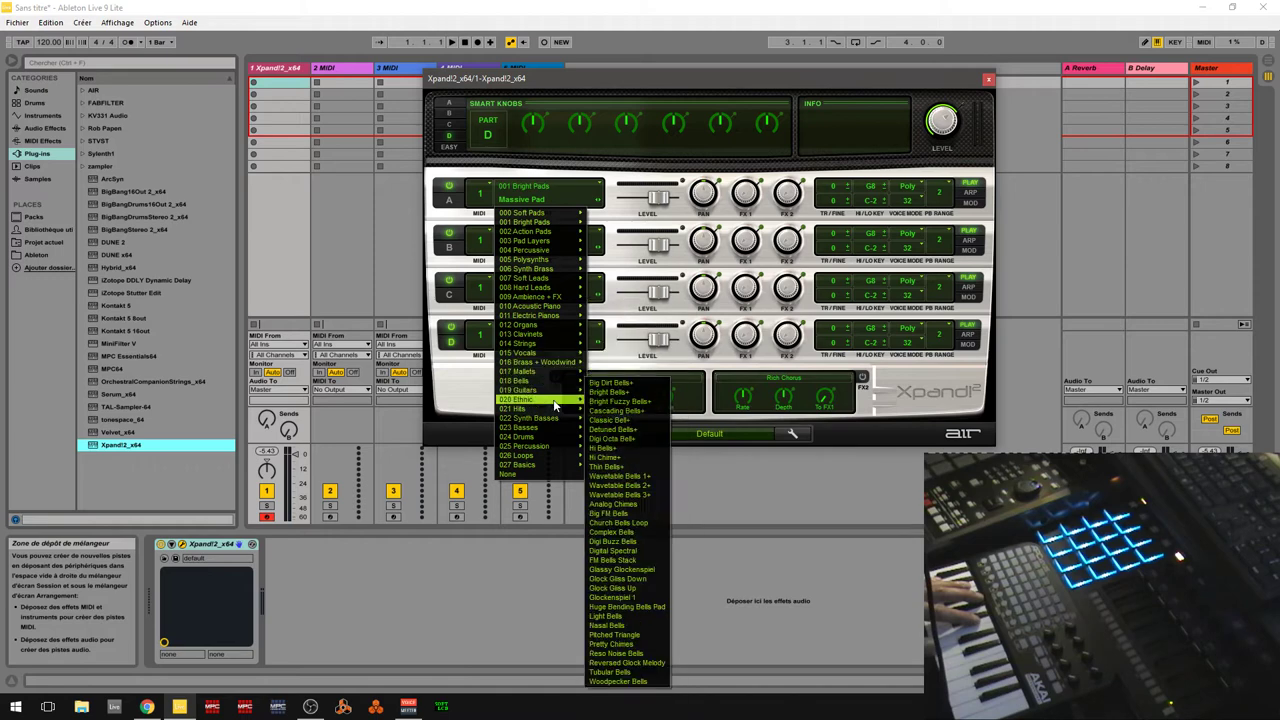
{"action": "mouse_move", "coordinate": [551, 430]}
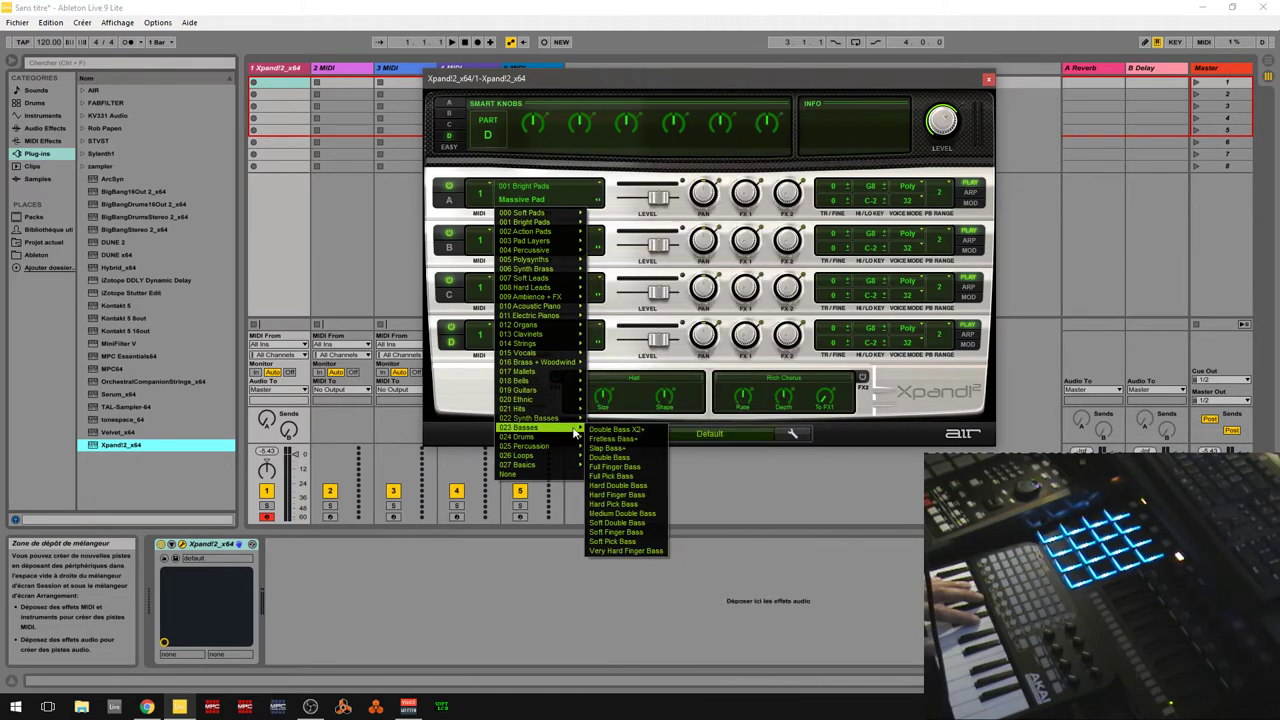
{"action": "left_click", "coordinate": [616, 433]}
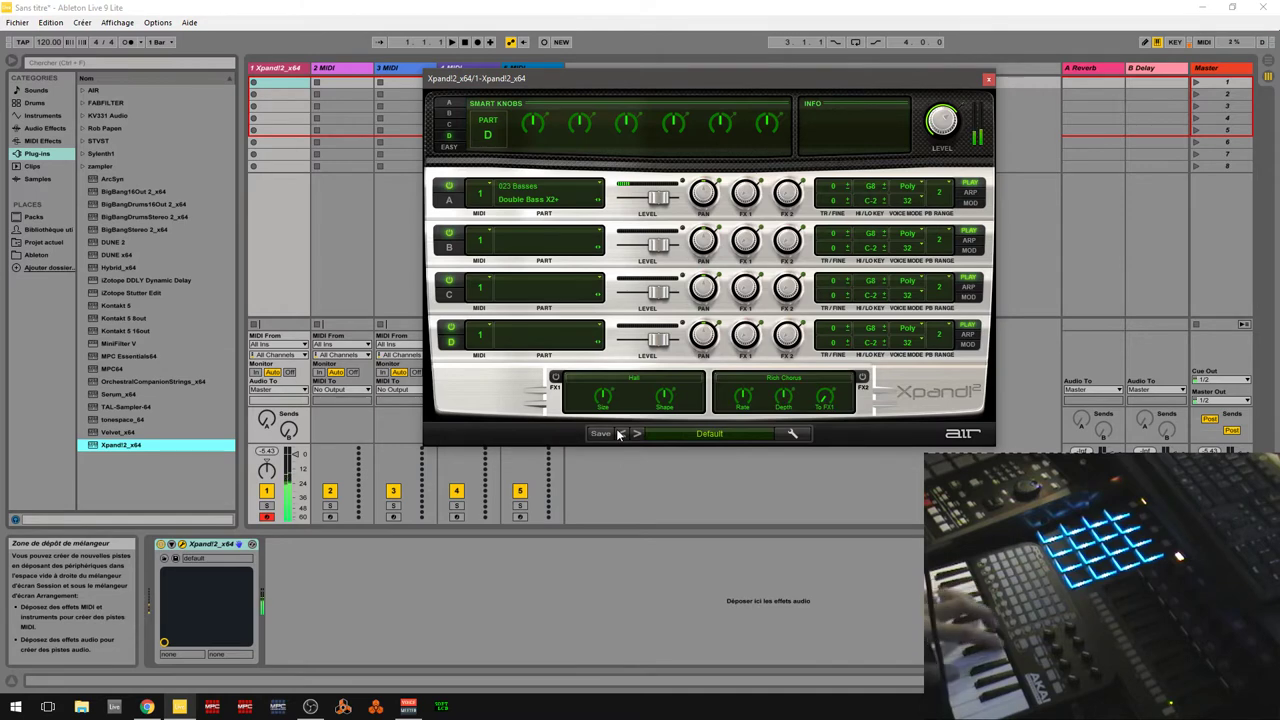
- Load Basic Reso Bass+ from 022 Synth Basses into part B and balance the levels, raising part A to about +3.4 dB
{"action": "left_click", "coordinate": [546, 235]}
{"action": "mouse_move", "coordinate": [557, 458]}
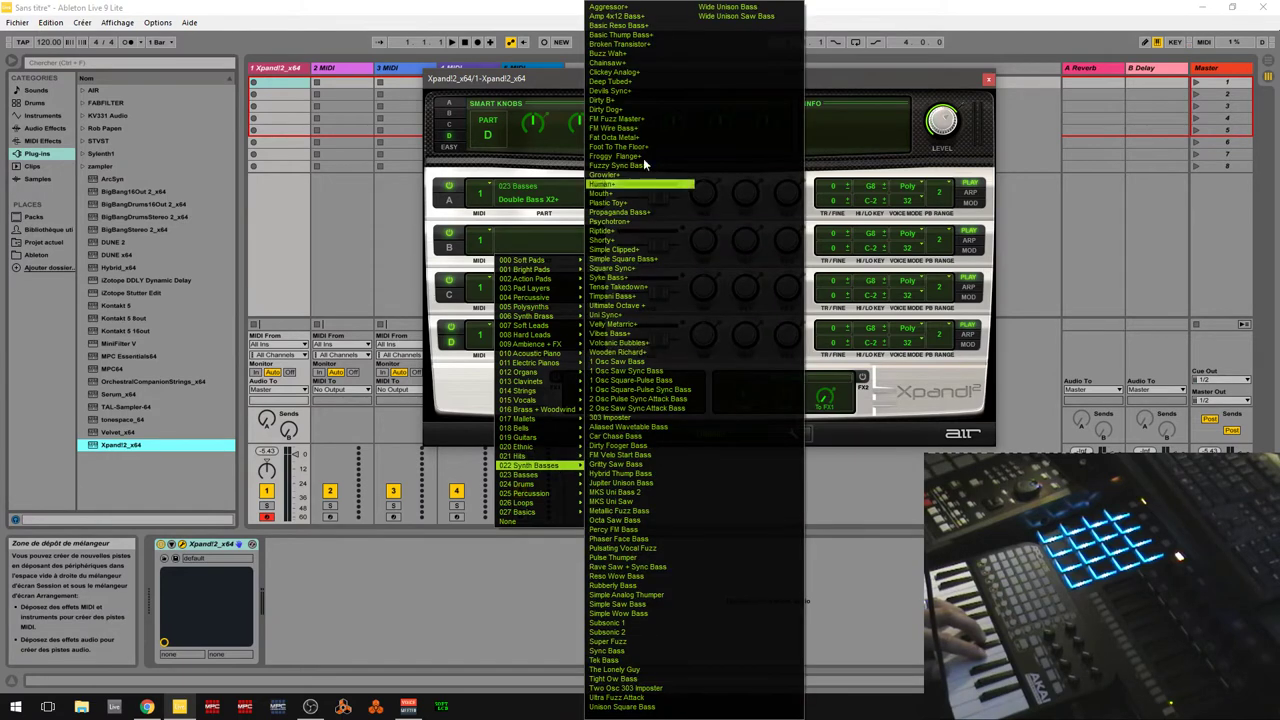
{"action": "left_click", "coordinate": [641, 17]}
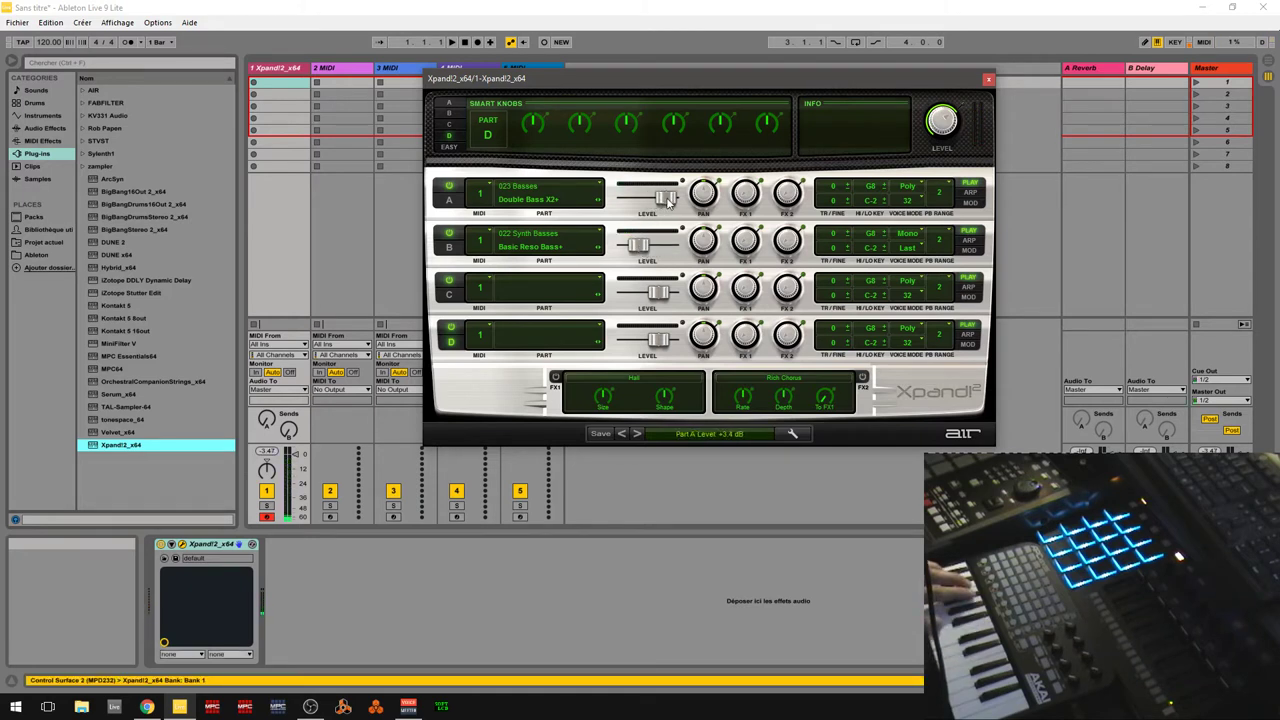
{"action": "left_click_drag", "start_coordinate": [641, 245], "coordinate": [650, 247]}
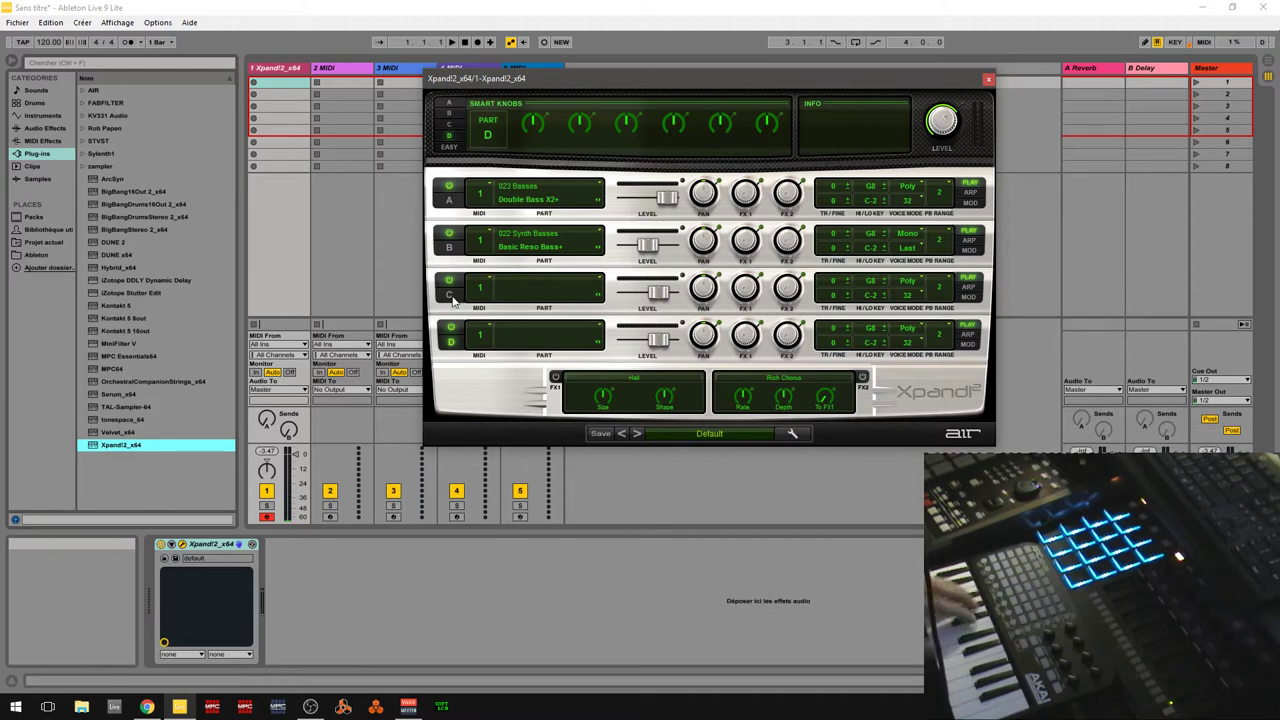
- Load FM Wire Bass+ from 022 Synth Basses into part C and lower that part's level
{"action": "left_click", "coordinate": [529, 287]}
{"action": "mouse_move", "coordinate": [545, 481]}
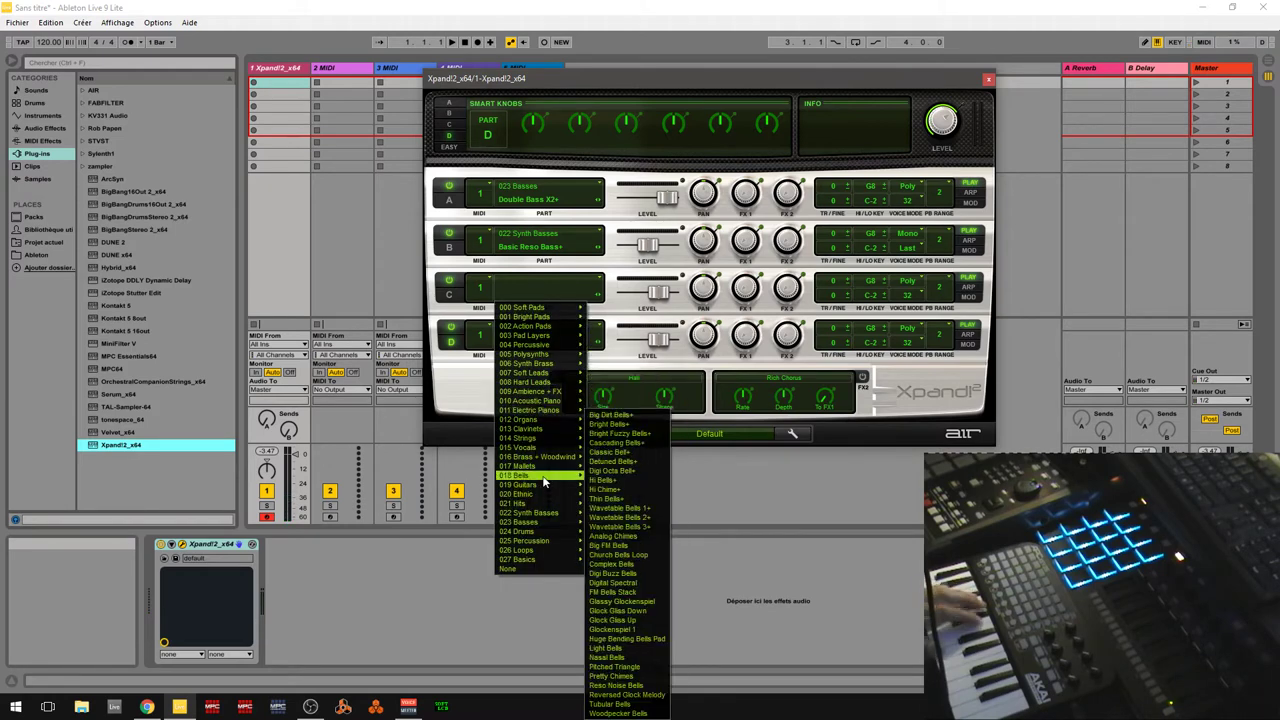
{"action": "mouse_move", "coordinate": [543, 512]}
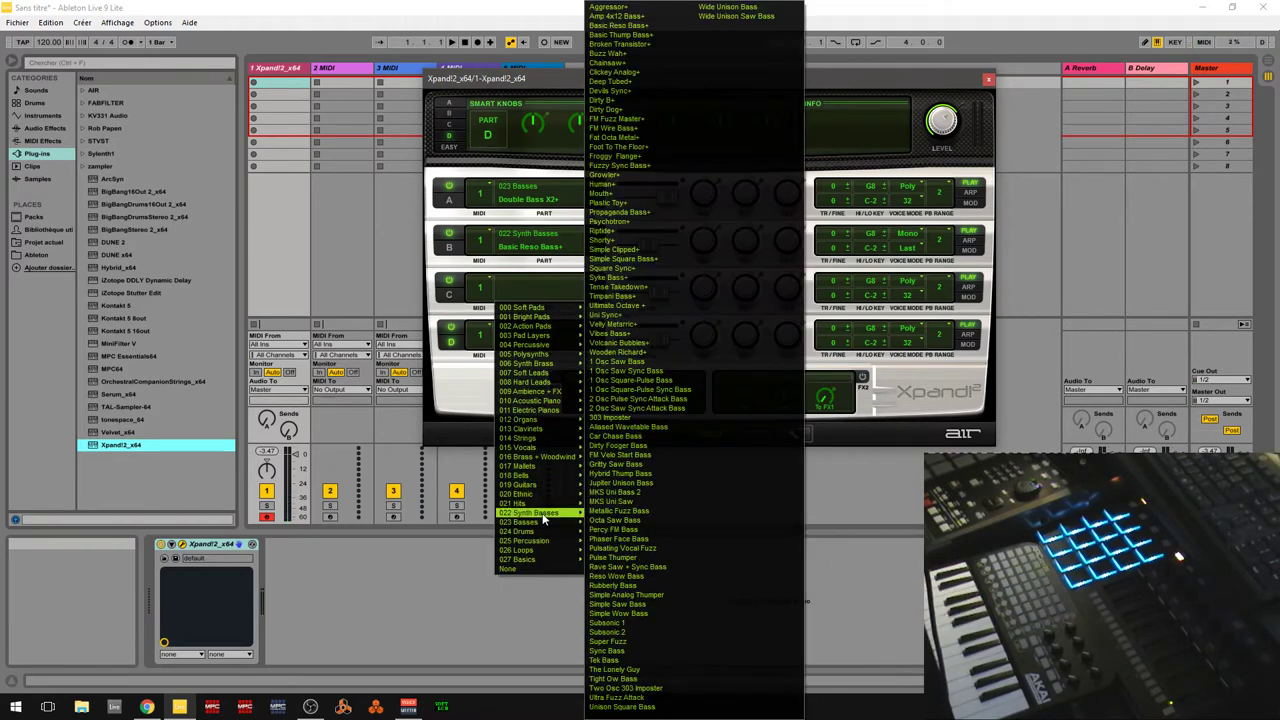
{"action": "left_click", "coordinate": [683, 129]}
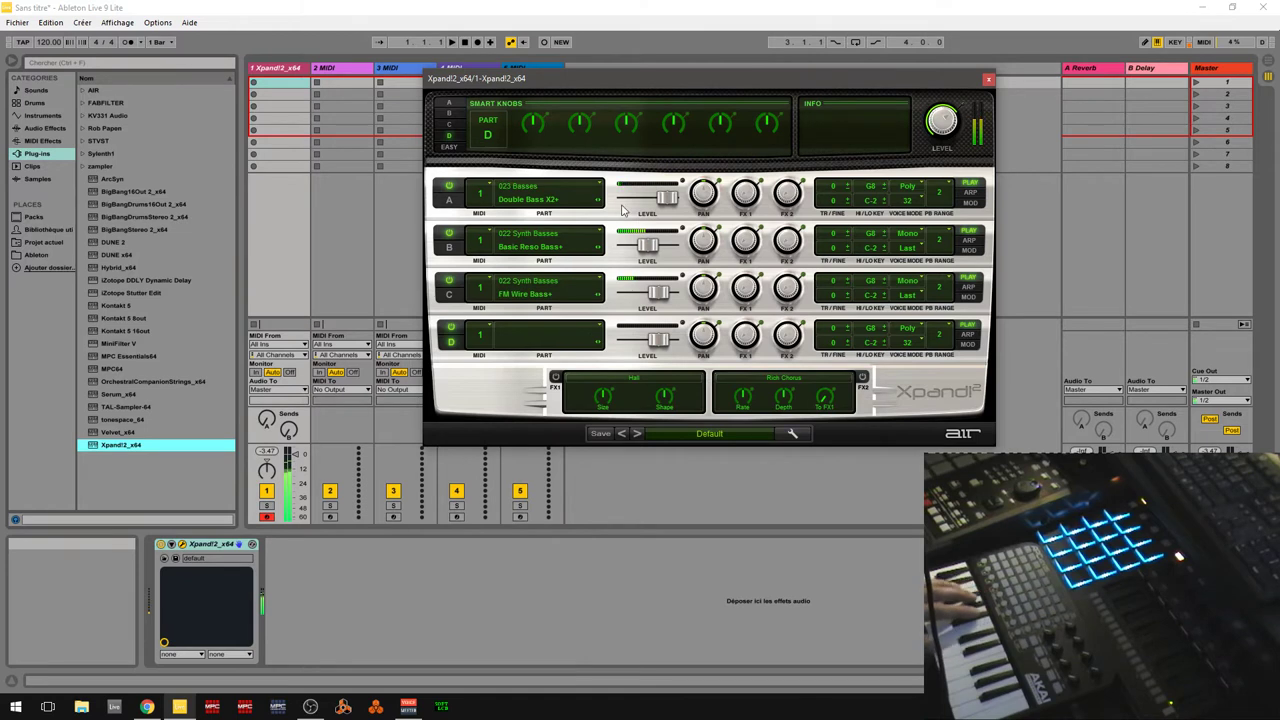
{"action": "left_click_drag", "start_coordinate": [665, 292], "coordinate": [645, 295]}
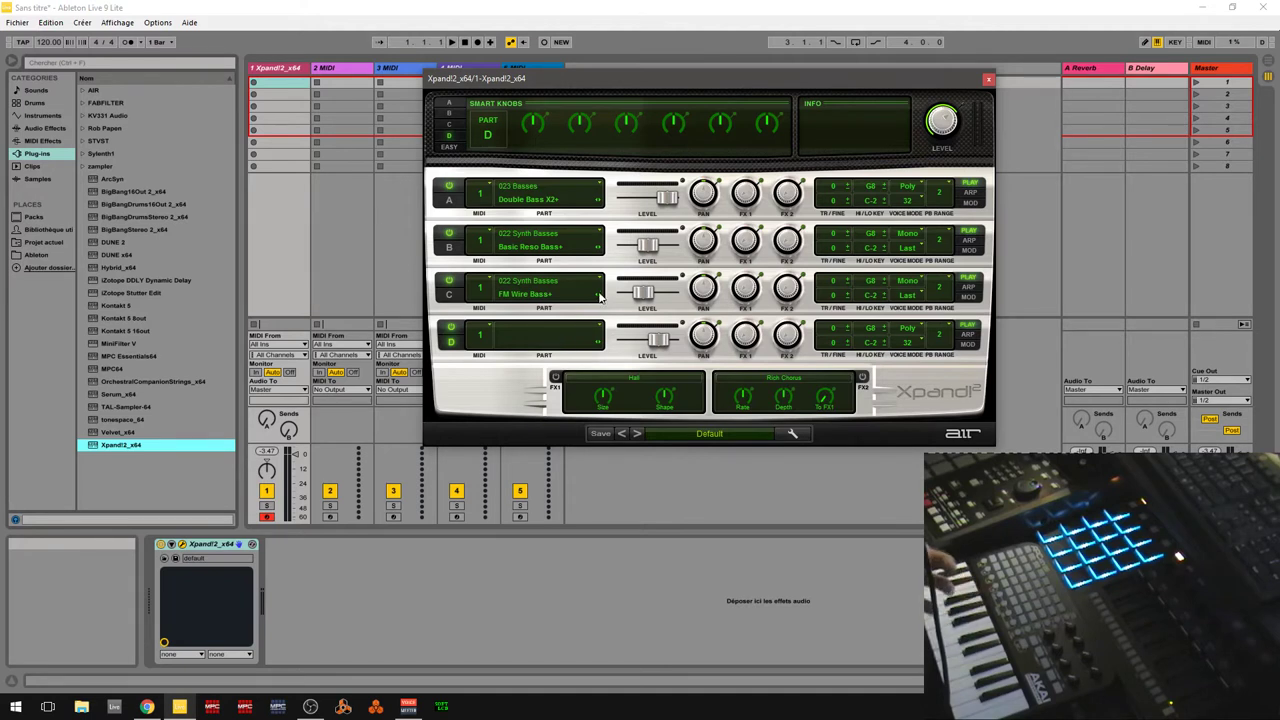
- In Easy mode, shorten the Release and lower the Cutoff to about -33 % for all parts together
{"action": "left_click", "coordinate": [449, 147]}
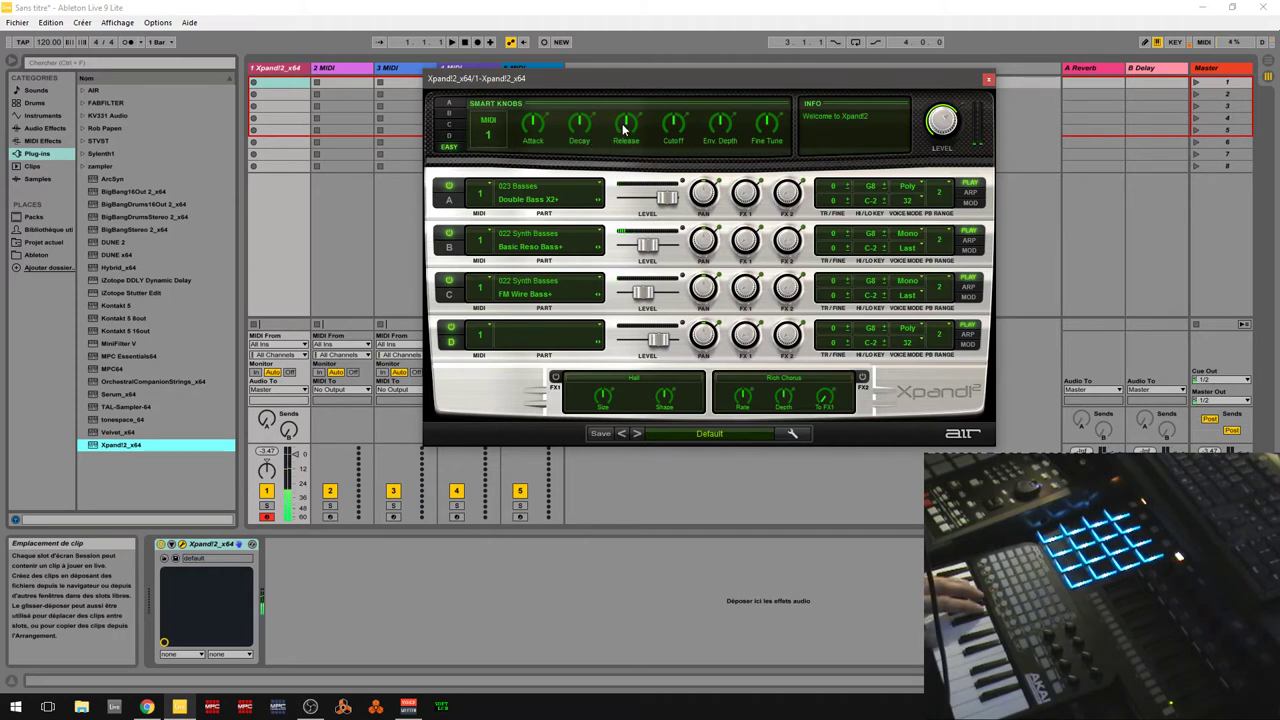
{"action": "left_click_drag", "start_coordinate": [623, 124], "coordinate": [581, 136]}
{"action": "left_click_drag", "start_coordinate": [670, 124], "coordinate": [682, 164]}
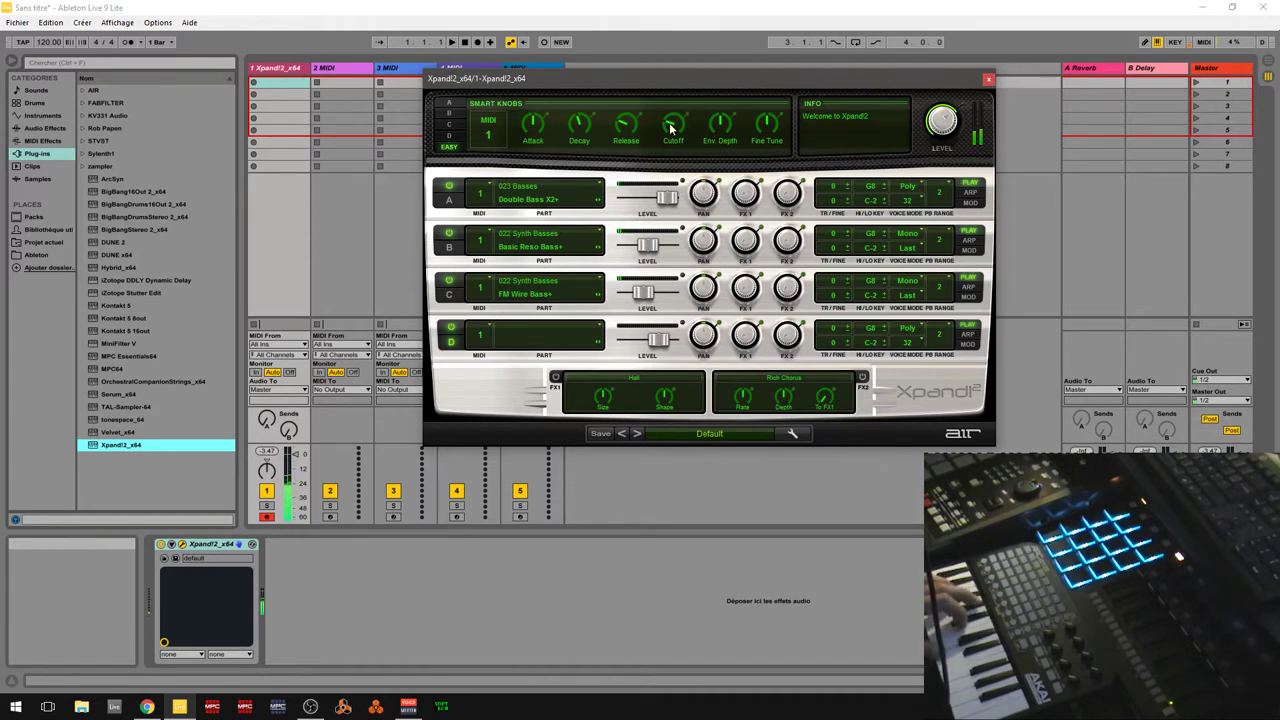
{"action": "left_click_drag", "start_coordinate": [672, 126], "coordinate": [671, 117]}
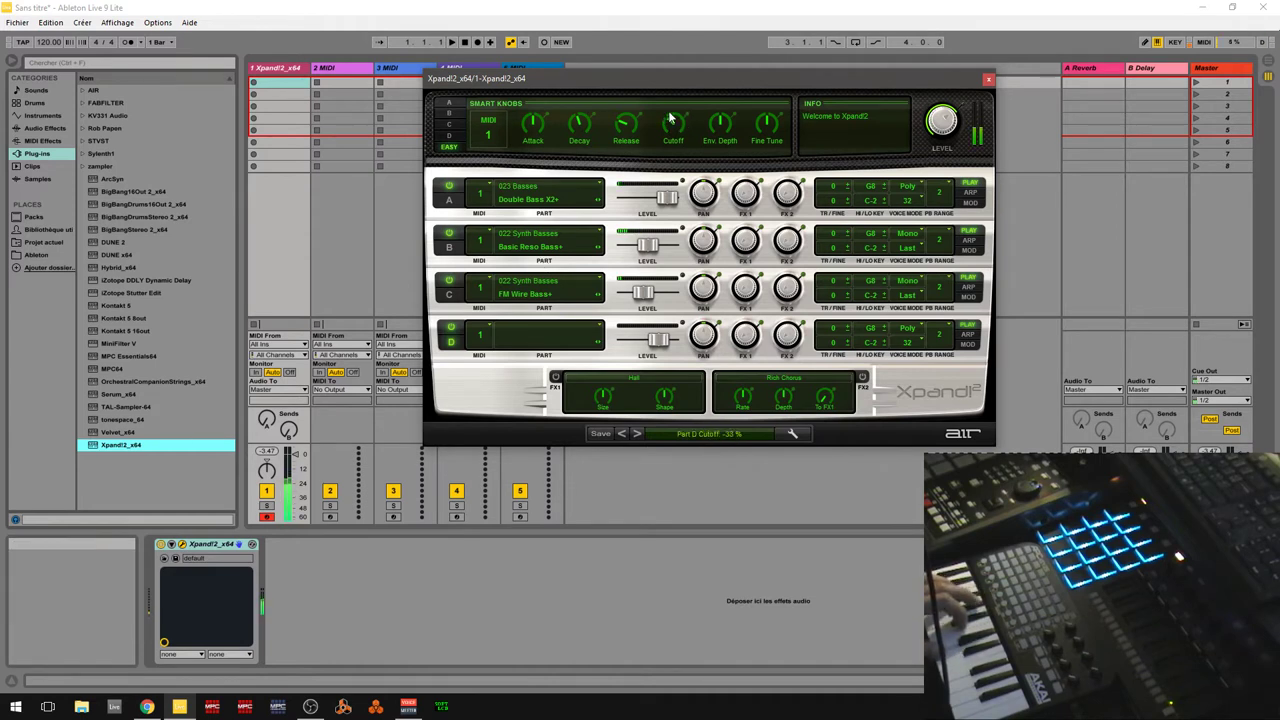
- Examine the individual smart knobs of the loaded bass sounds in parts A, B and C
{"action": "left_click", "coordinate": [453, 105]}
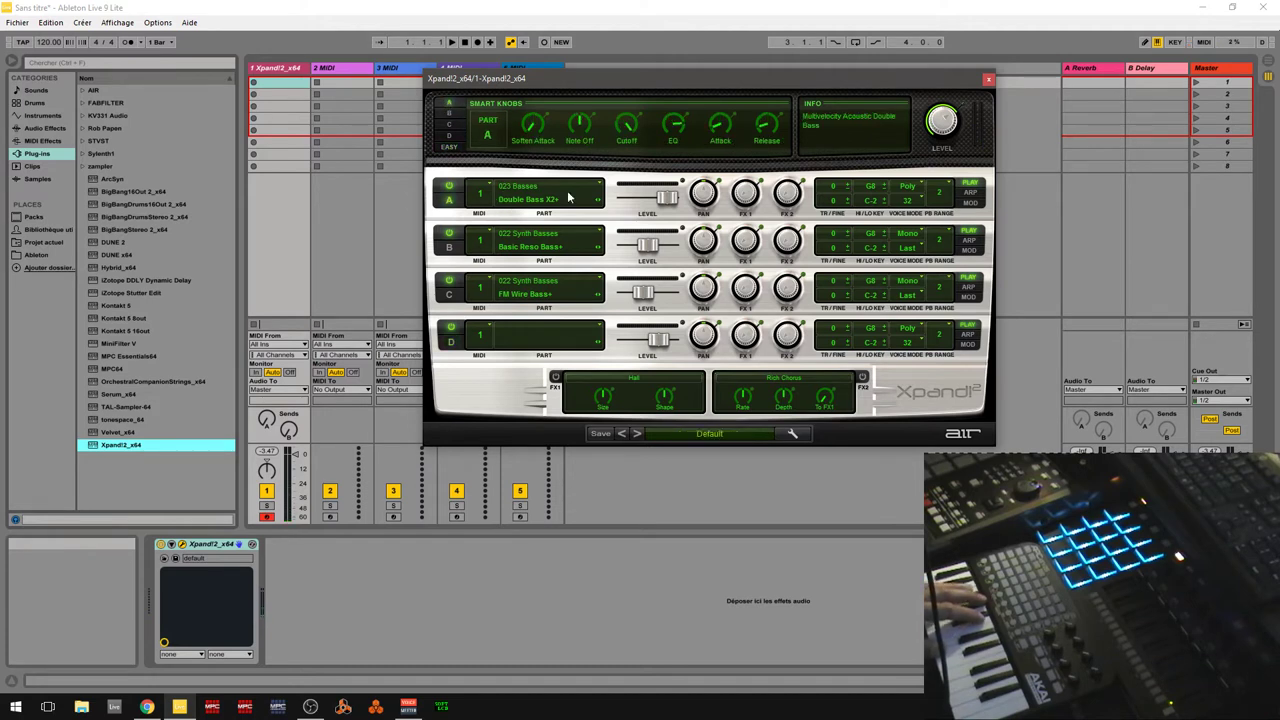
{"action": "left_click", "coordinate": [455, 114]}
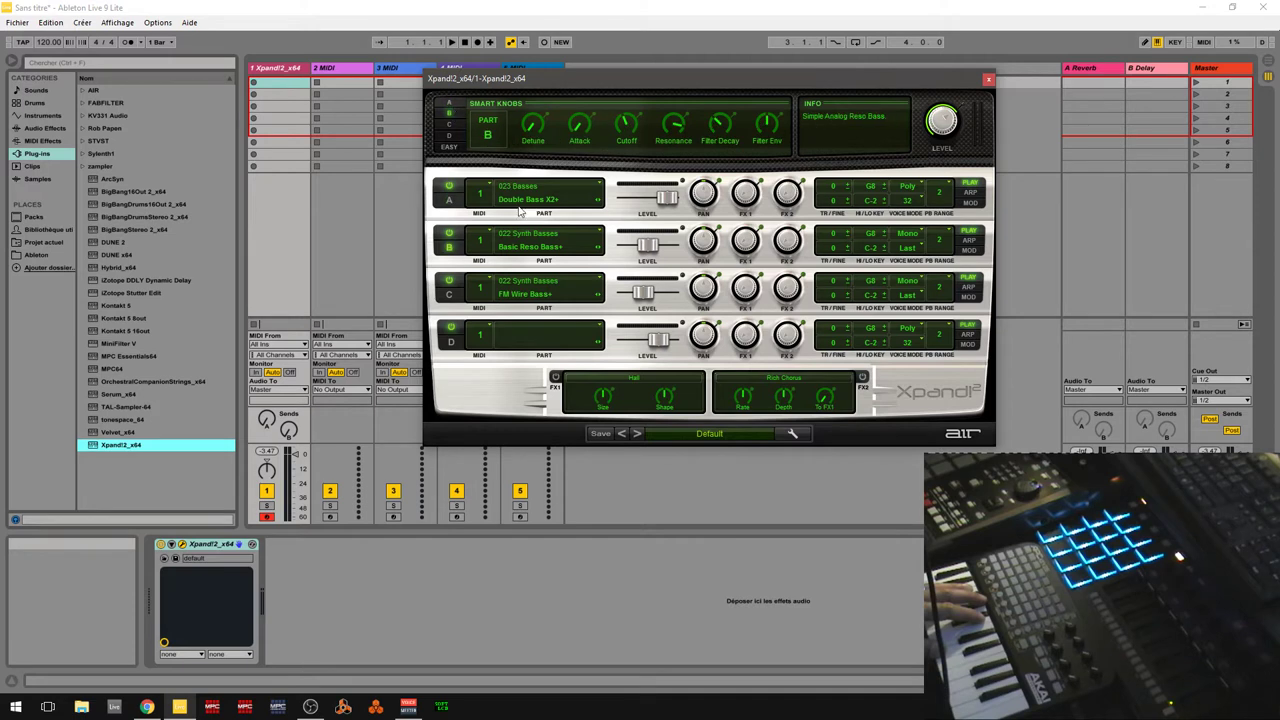
{"action": "left_click", "coordinate": [454, 125]}
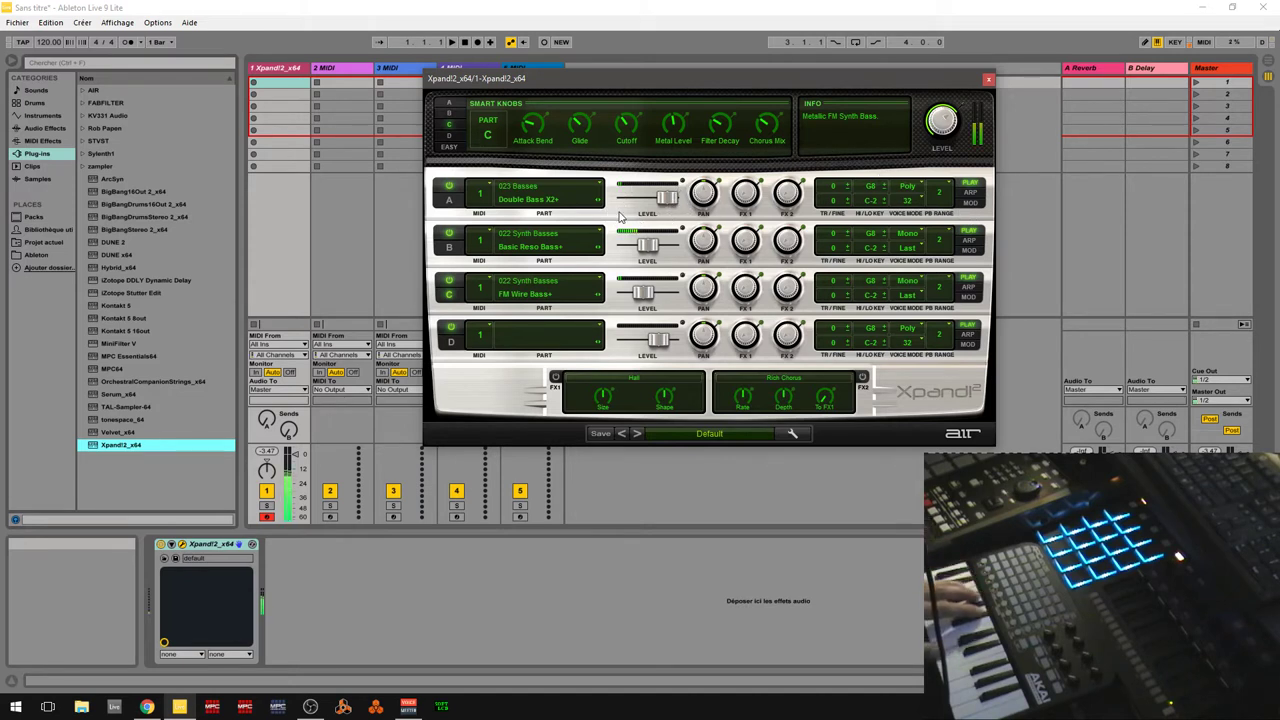
- Rebalance the levels of parts B and C, then pan part B to R 33 and part C slightly to the opposite side
{"action": "left_click_drag", "start_coordinate": [646, 251], "coordinate": [643, 251]}
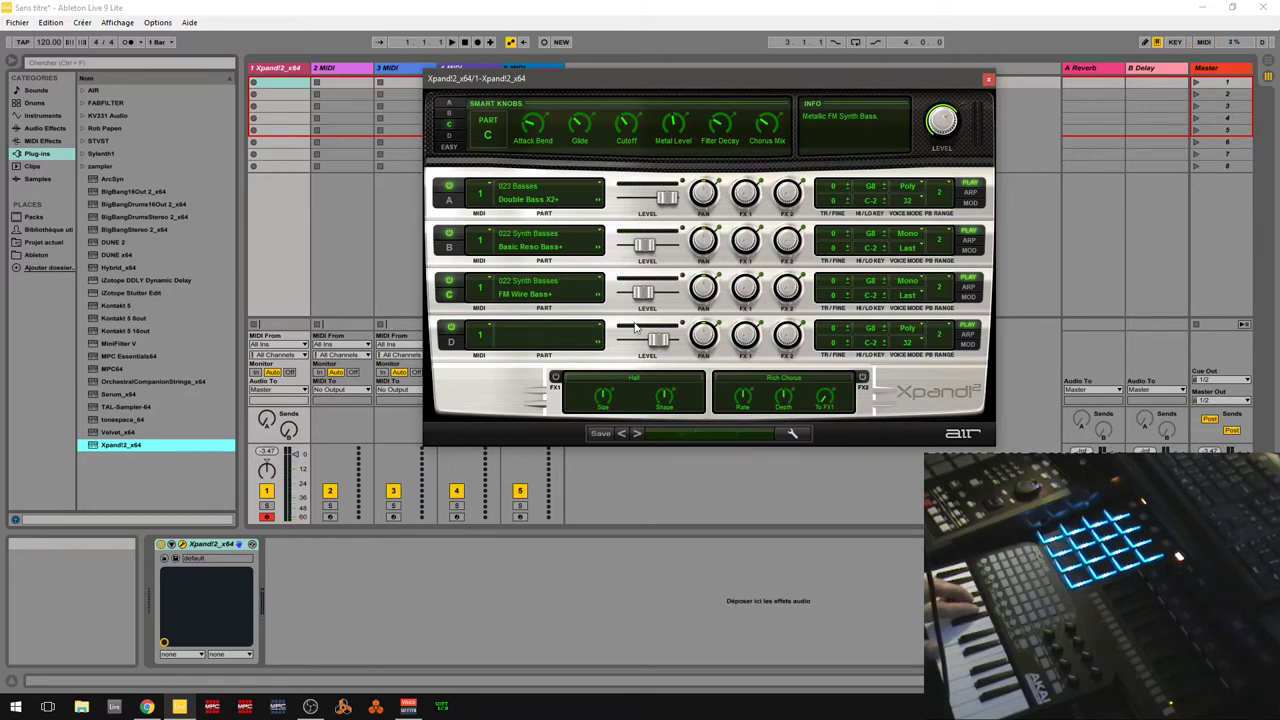
{"action": "left_click_drag", "start_coordinate": [643, 298], "coordinate": [650, 300]}
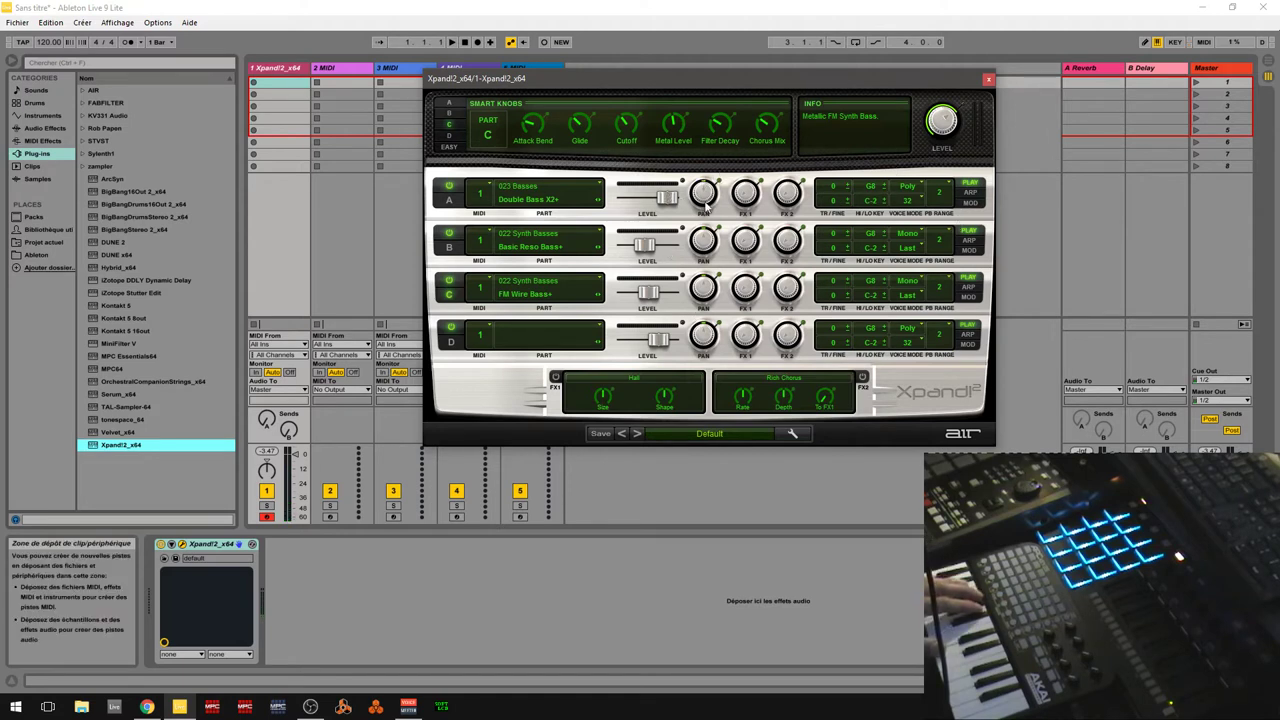
{"action": "left_click_drag", "start_coordinate": [703, 191], "coordinate": [714, 232]}
{"action": "left_click_drag", "start_coordinate": [681, 175], "coordinate": [690, 228]}
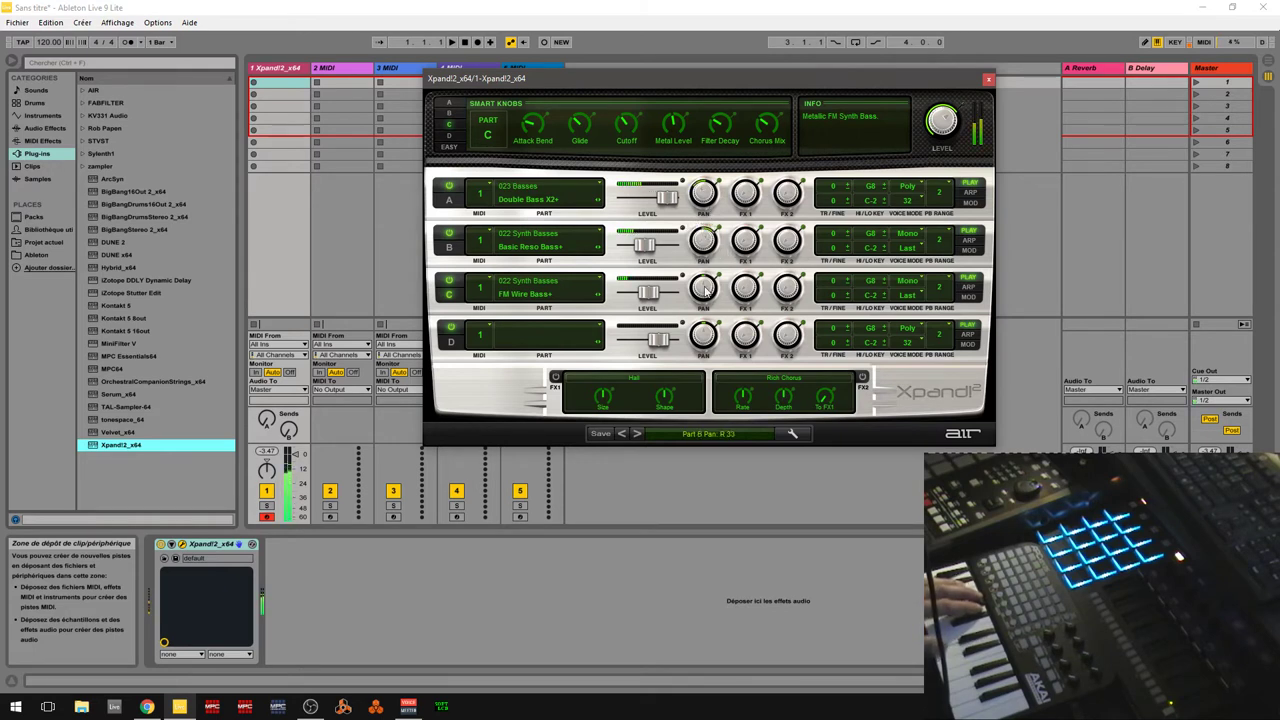
{"action": "mouse_move", "coordinate": [703, 295]}
{"action": "left_mouse_down"}
{"action": "mouse_move", "coordinate": [696, 280]}
{"action": "mouse_move", "coordinate": [693, 310]}
{"action": "mouse_move", "coordinate": [695, 294]}
{"action": "left_mouse_up"}
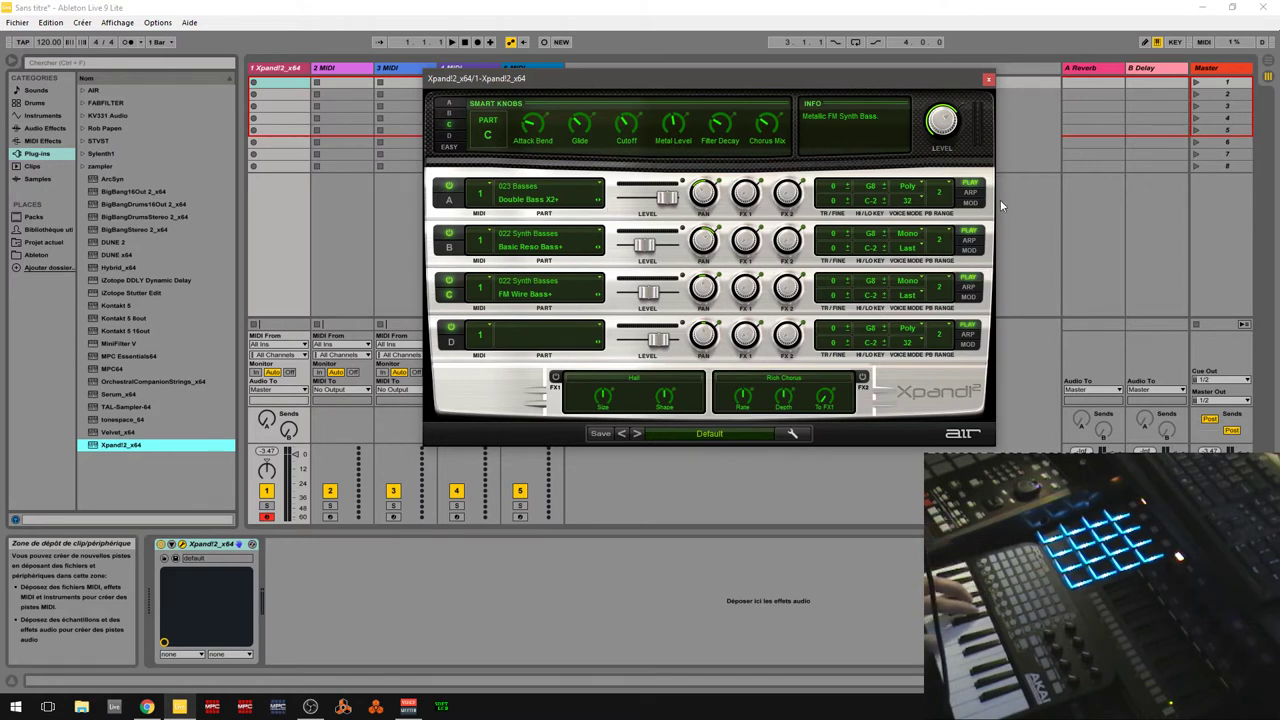
- Check part A's pitch bend range options, then turn on its arpeggiator in Vol Gate 1 mode
{"action": "left_click", "coordinate": [949, 185]}
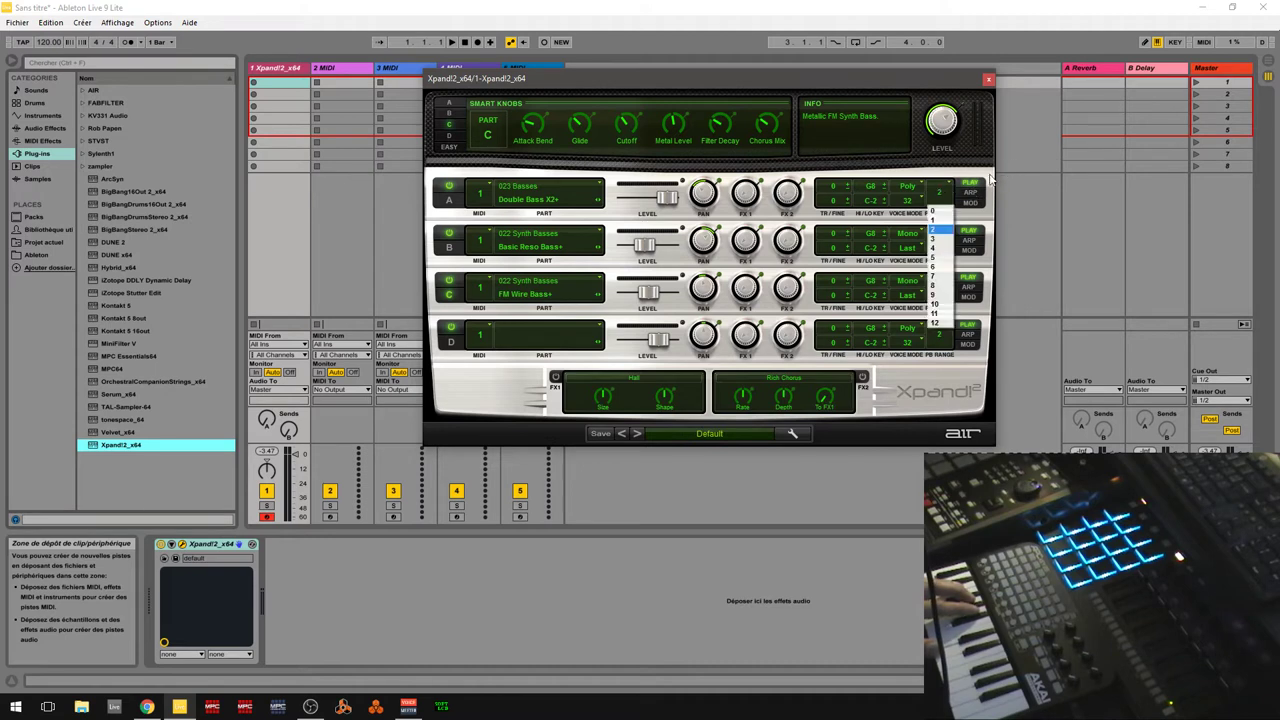
{"action": "left_click", "coordinate": [999, 176]}
{"action": "left_click", "coordinate": [972, 192]}
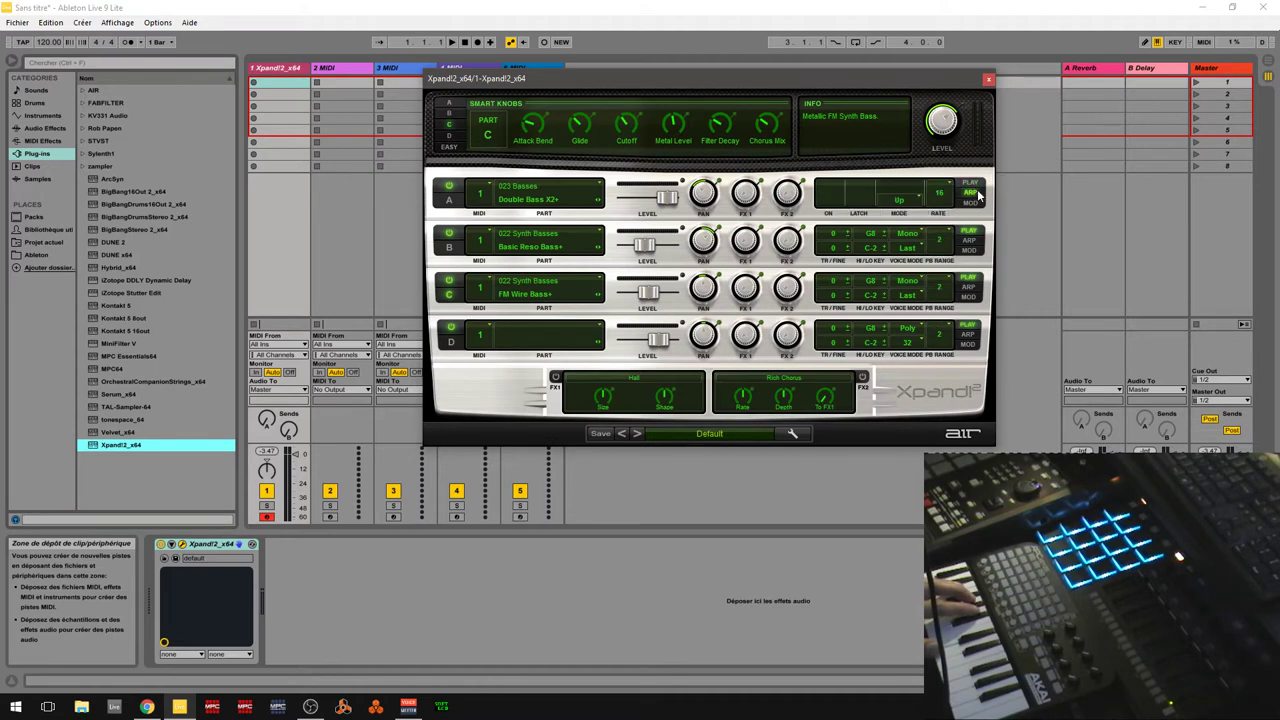
{"action": "left_click", "coordinate": [830, 195]}
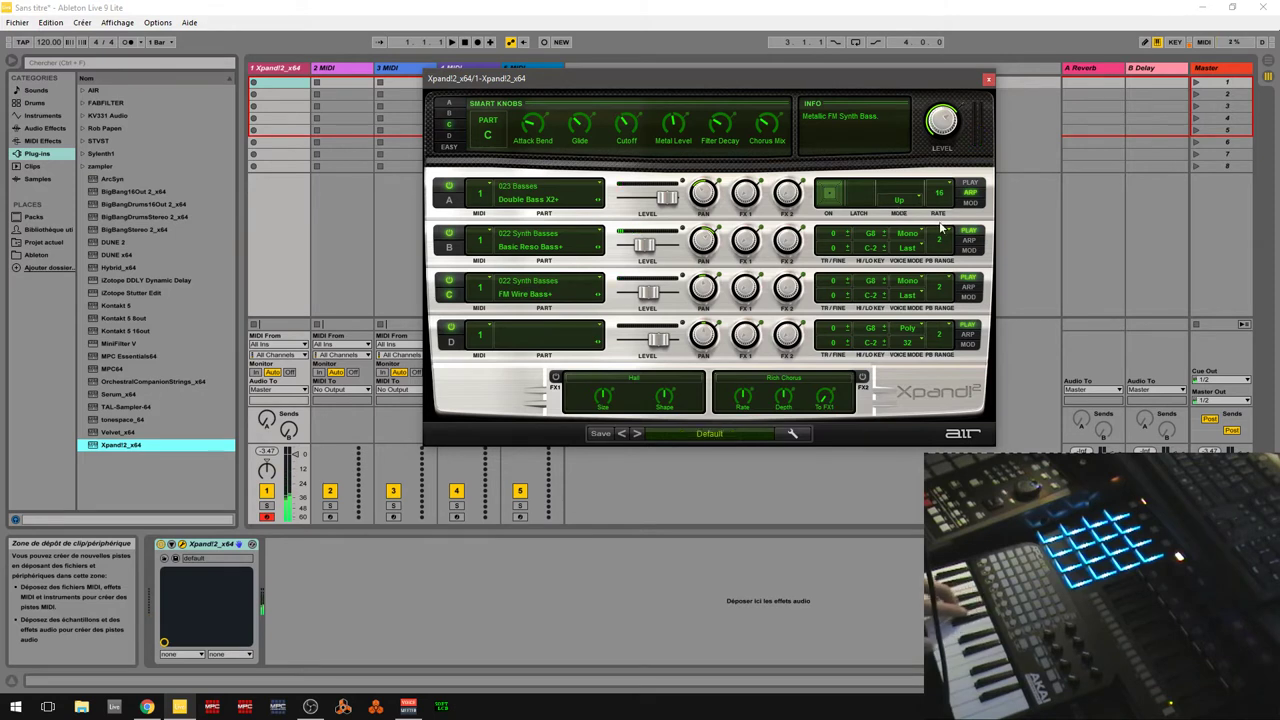
{"action": "left_click", "coordinate": [909, 208]}
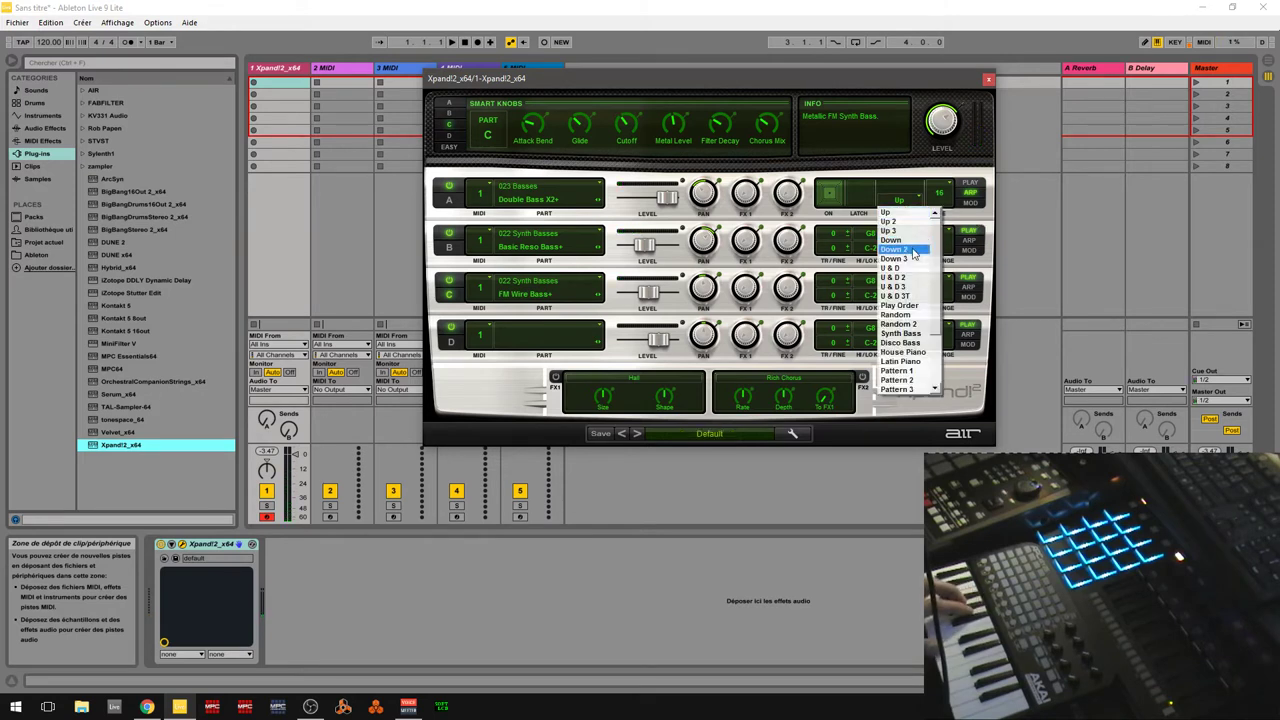
{"action": "left_click_drag", "start_coordinate": [938, 255], "coordinate": [941, 323]}
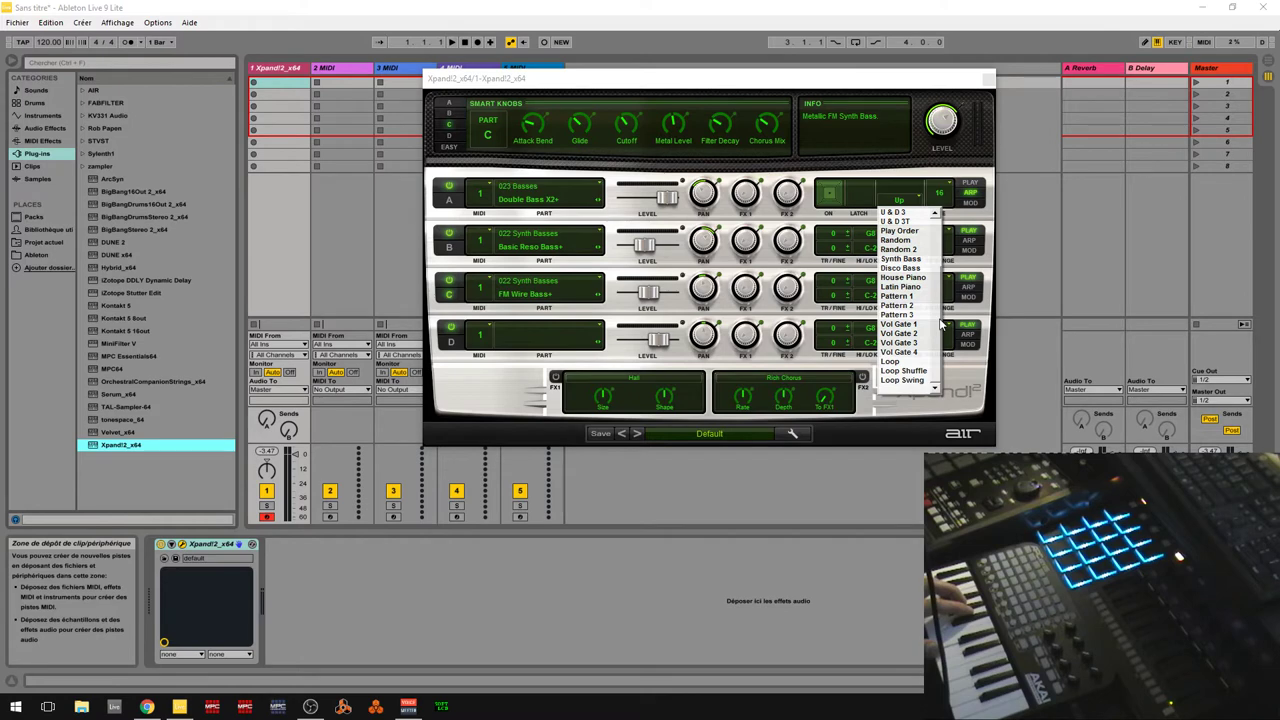
{"action": "left_click", "coordinate": [899, 324]}
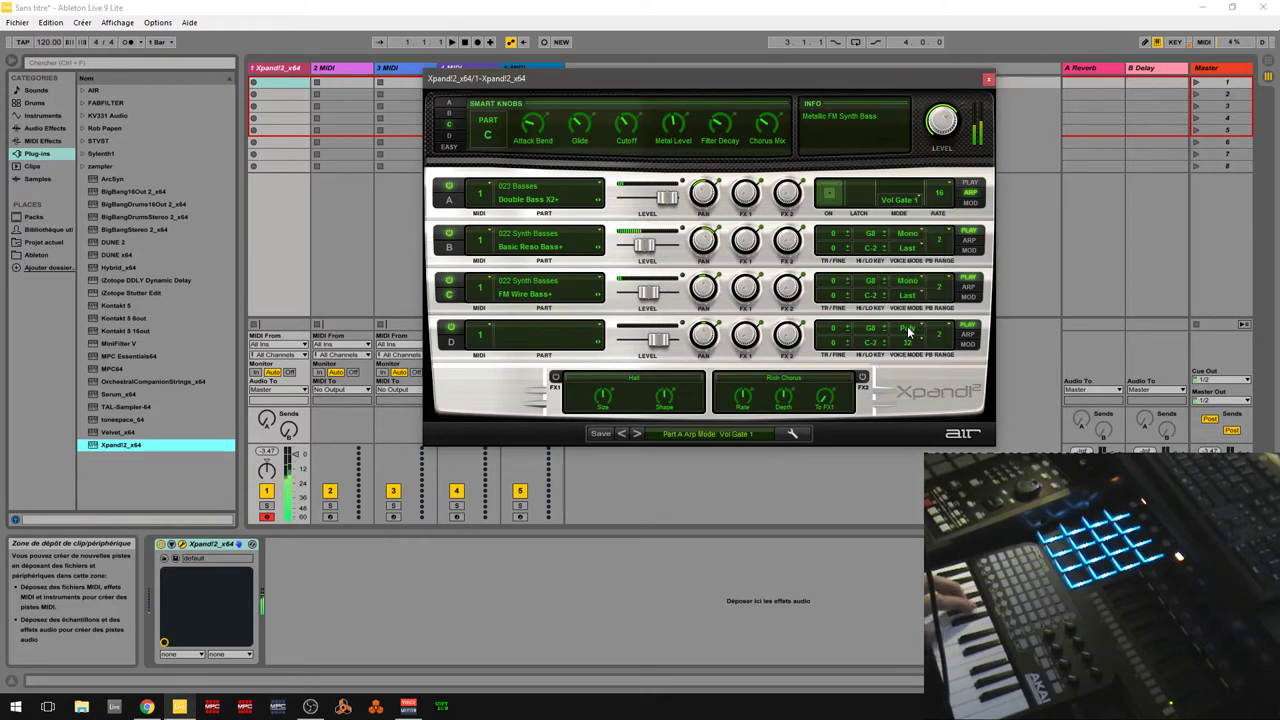
- Change part A's arpeggiator mode to Pattern 3 and look through the available rates
{"action": "left_click", "coordinate": [906, 201]}
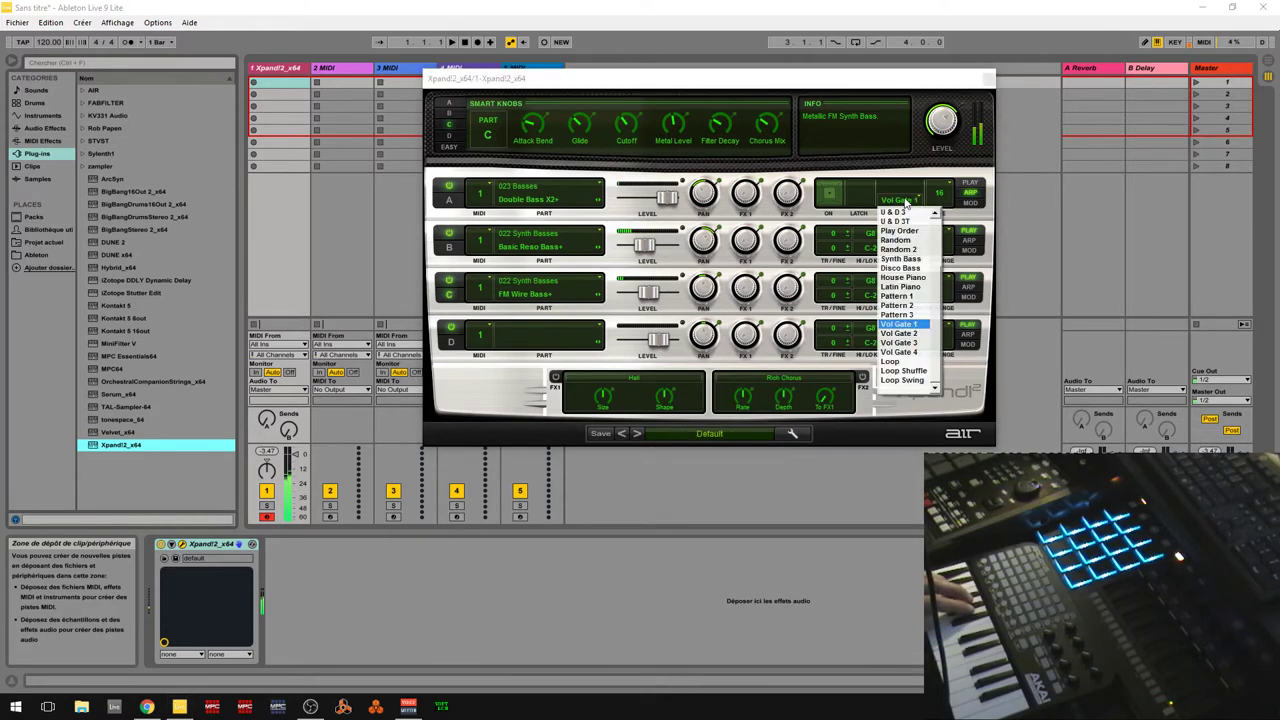
{"action": "left_click", "coordinate": [898, 316]}
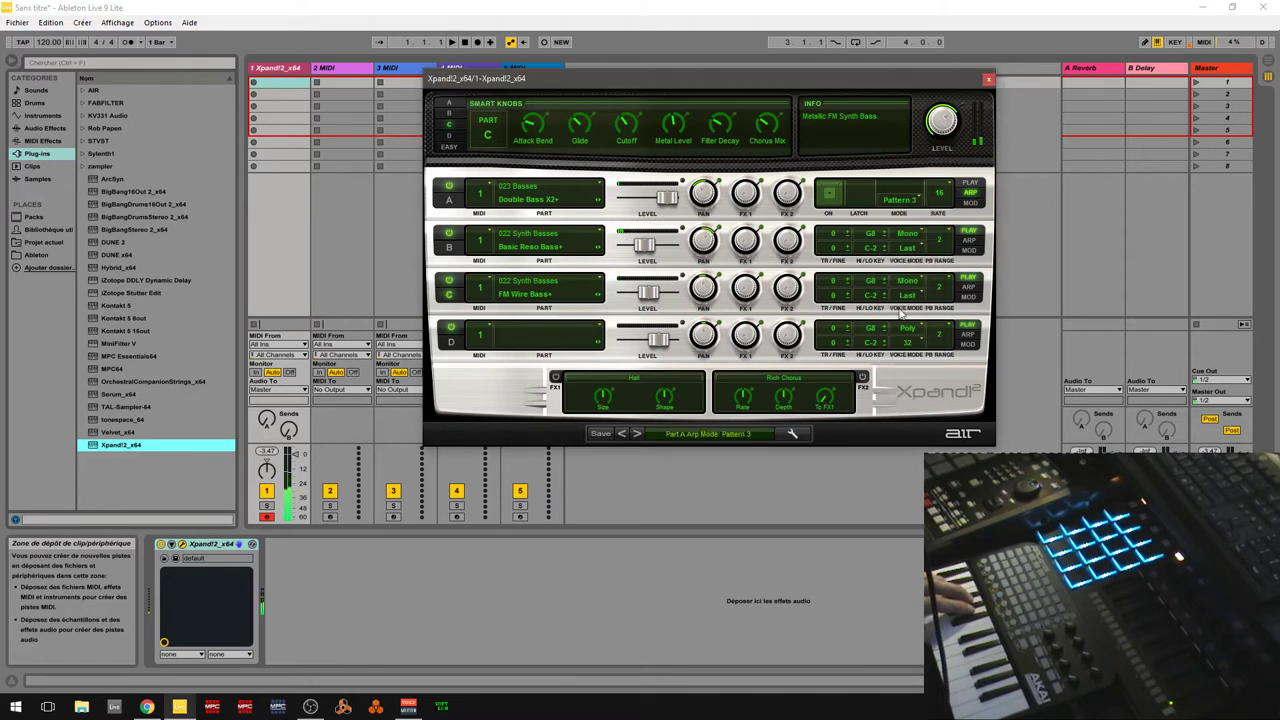
{"action": "left_click", "coordinate": [937, 199]}
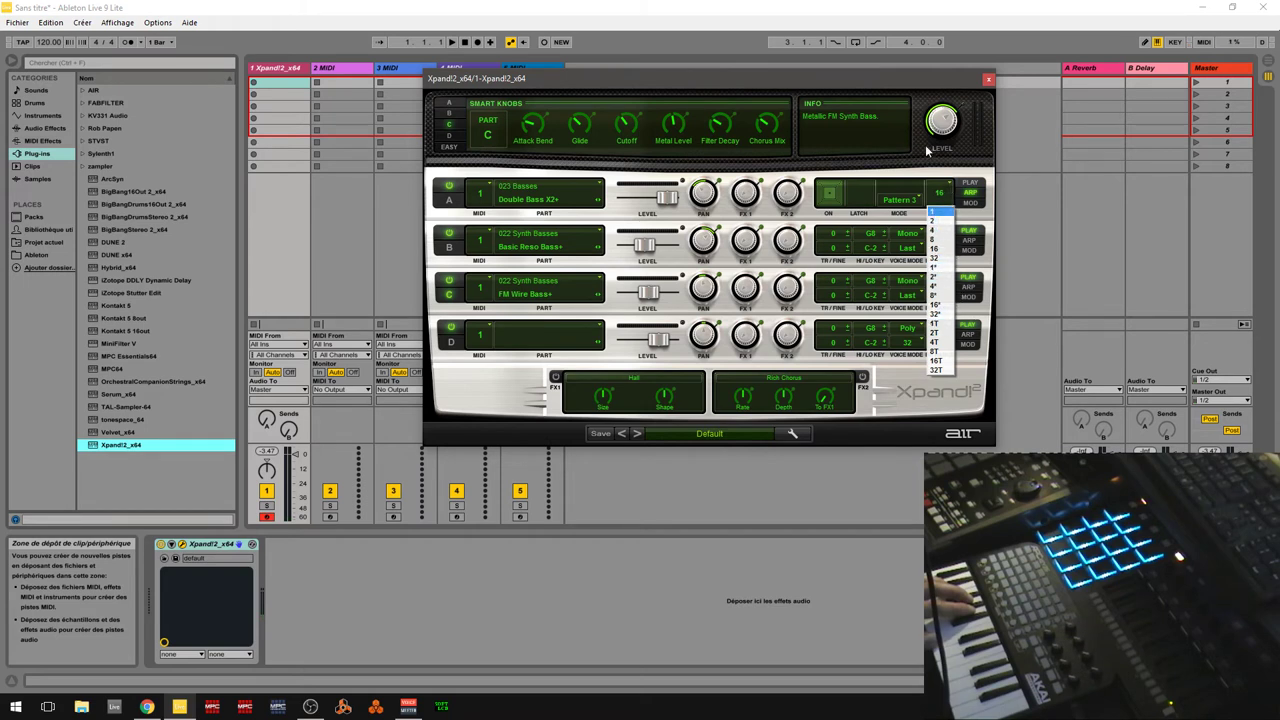
{"action": "left_click", "coordinate": [973, 204]}
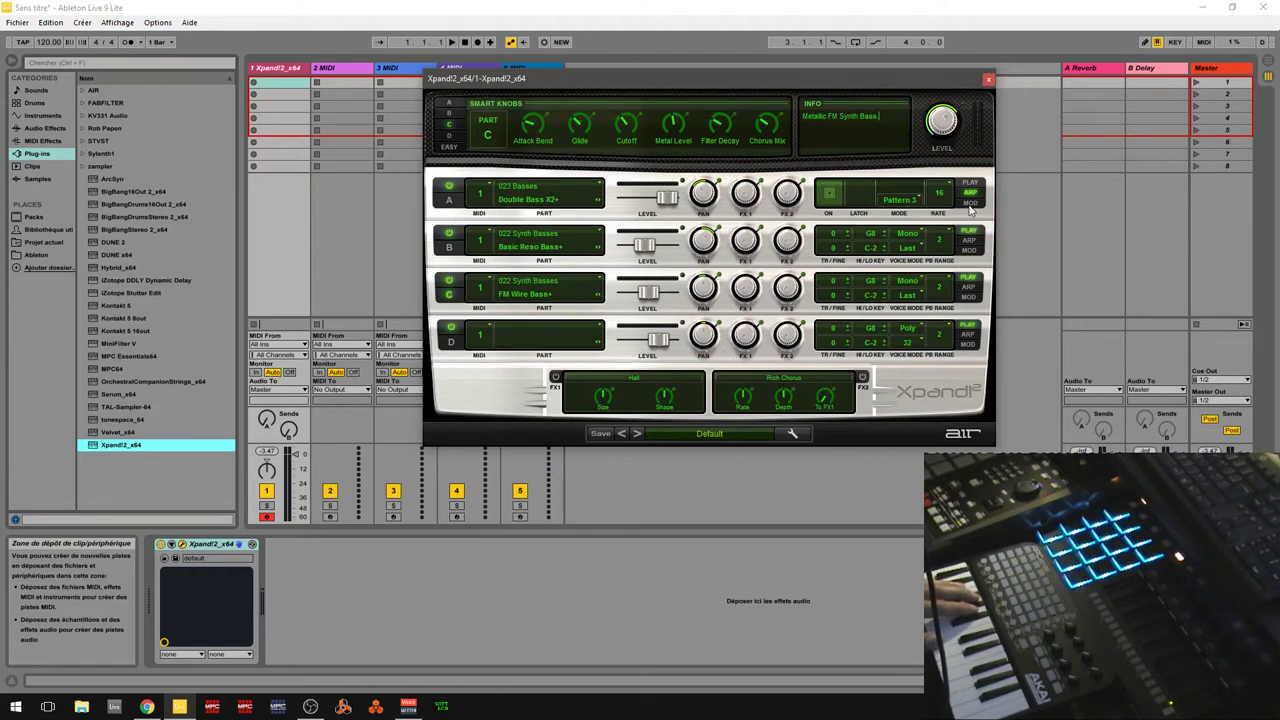
- Examine part A's modulation settings and the destination options for pressure
{"action": "left_click", "coordinate": [971, 204]}
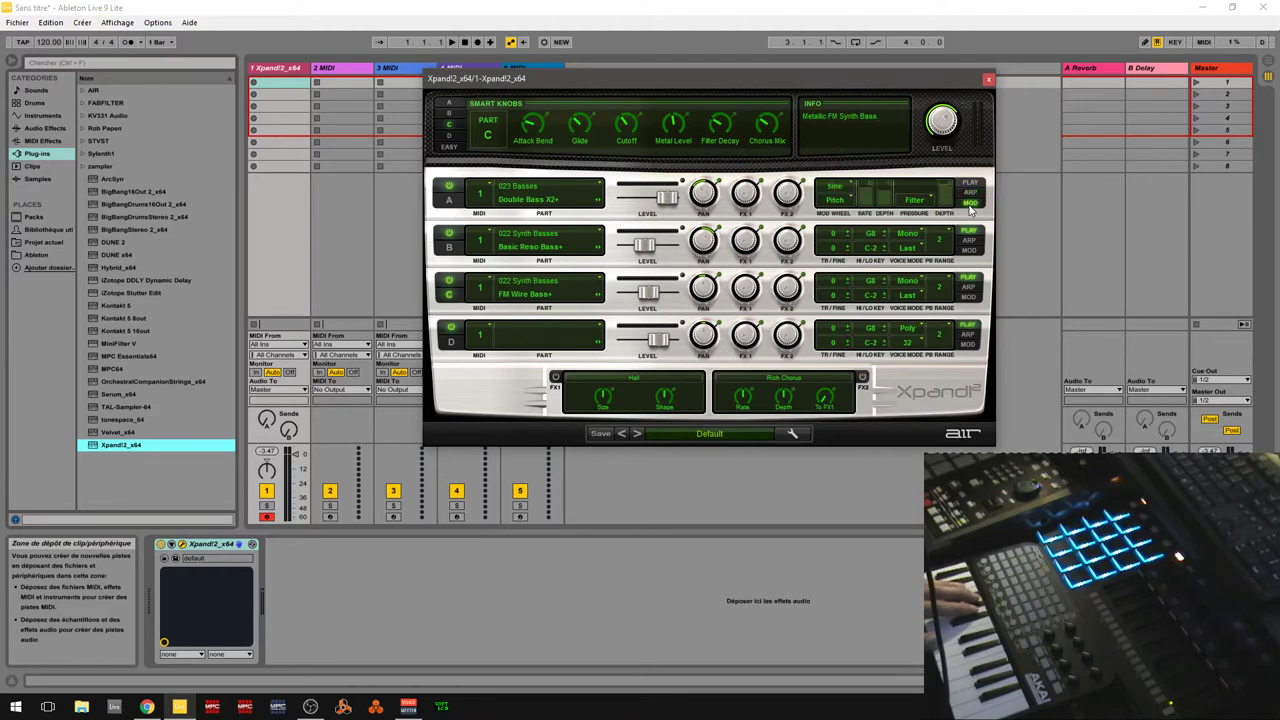
{"action": "left_click", "coordinate": [924, 202]}
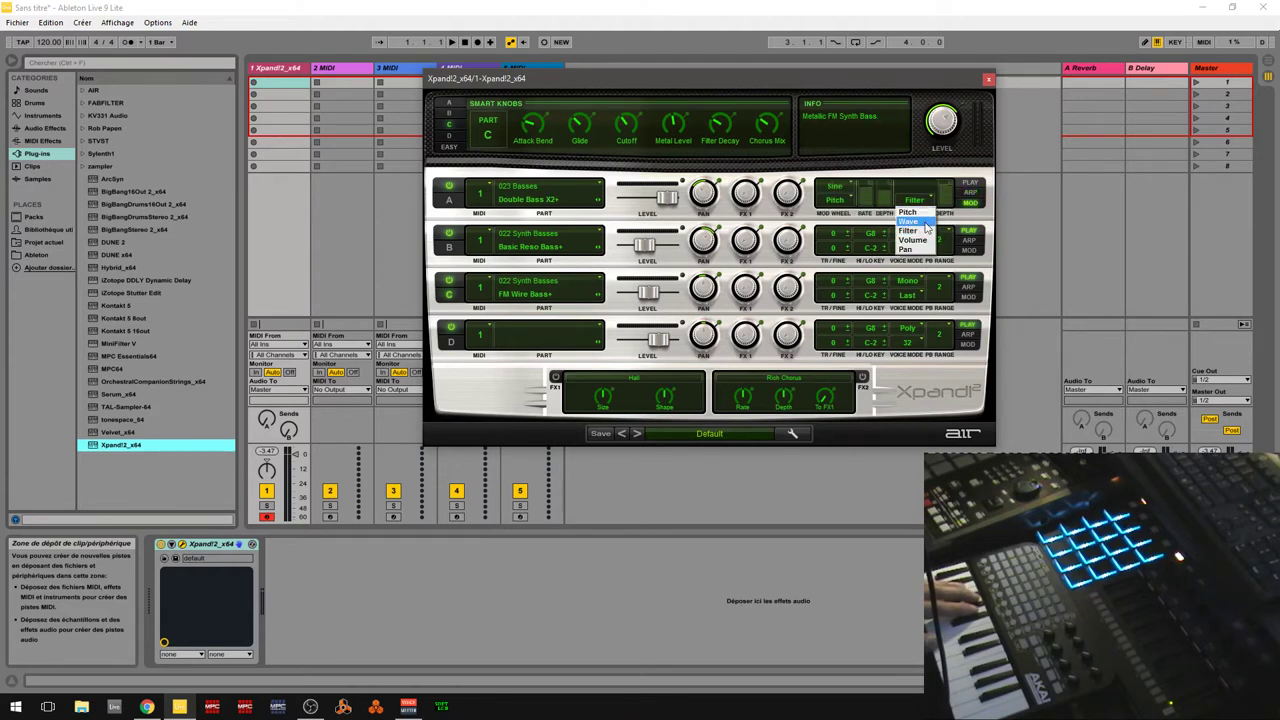
{"action": "left_click", "coordinate": [968, 160]}
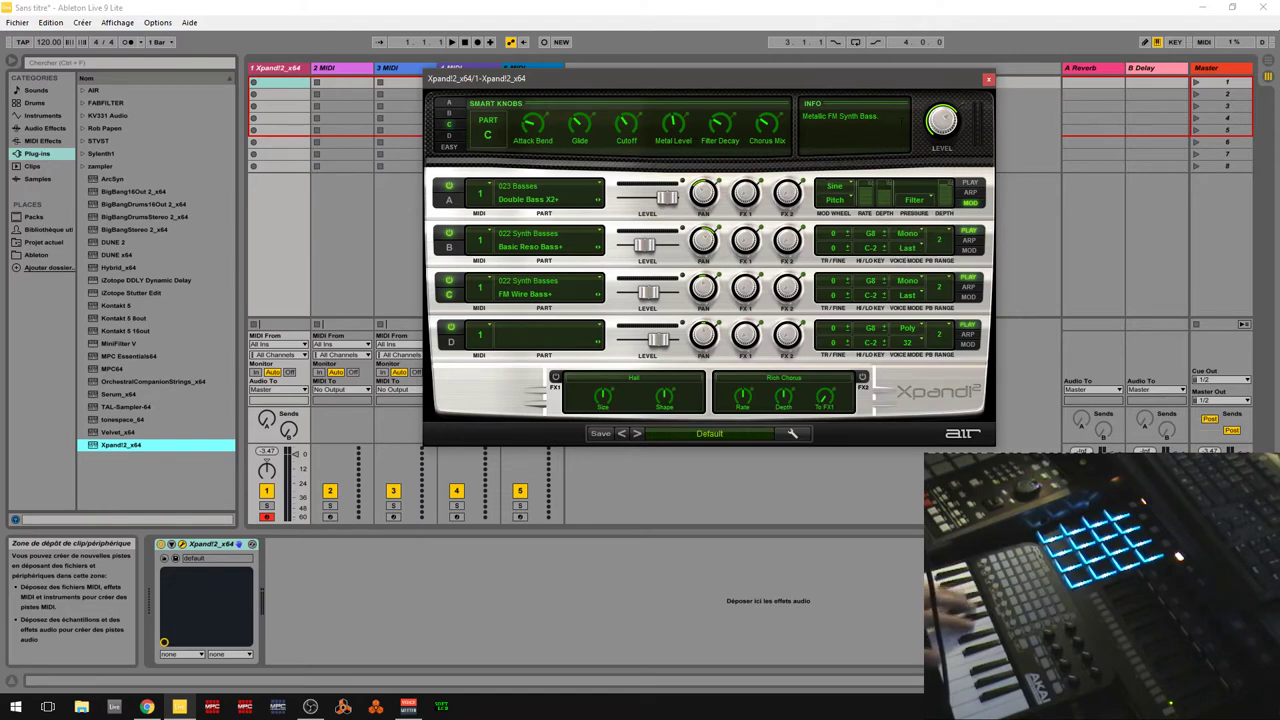
- Try the preset +48 Duaa from 02 Bright Pads, followed by the next preset, +49 Brass To Strings
{"action": "left_click_drag", "start_coordinate": [880, 77], "coordinate": [715, 69]}
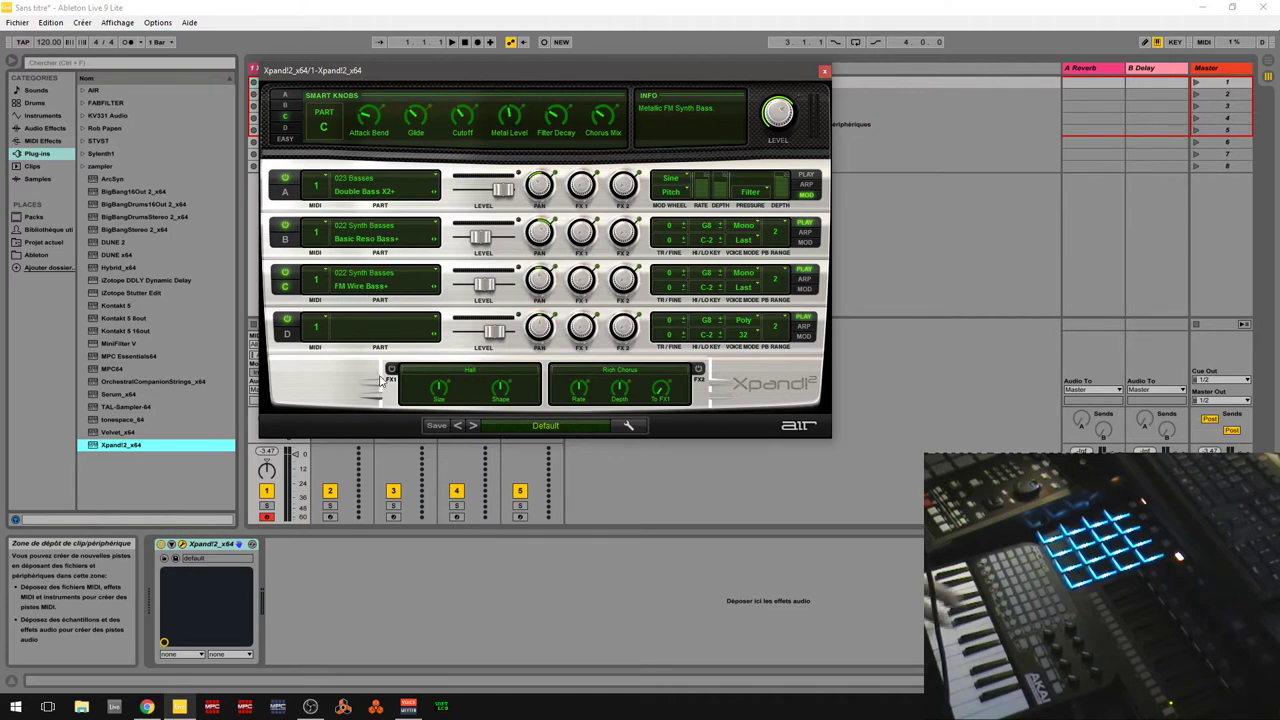
{"action": "left_click", "coordinate": [563, 426]}
{"action": "mouse_move", "coordinate": [551, 447]}
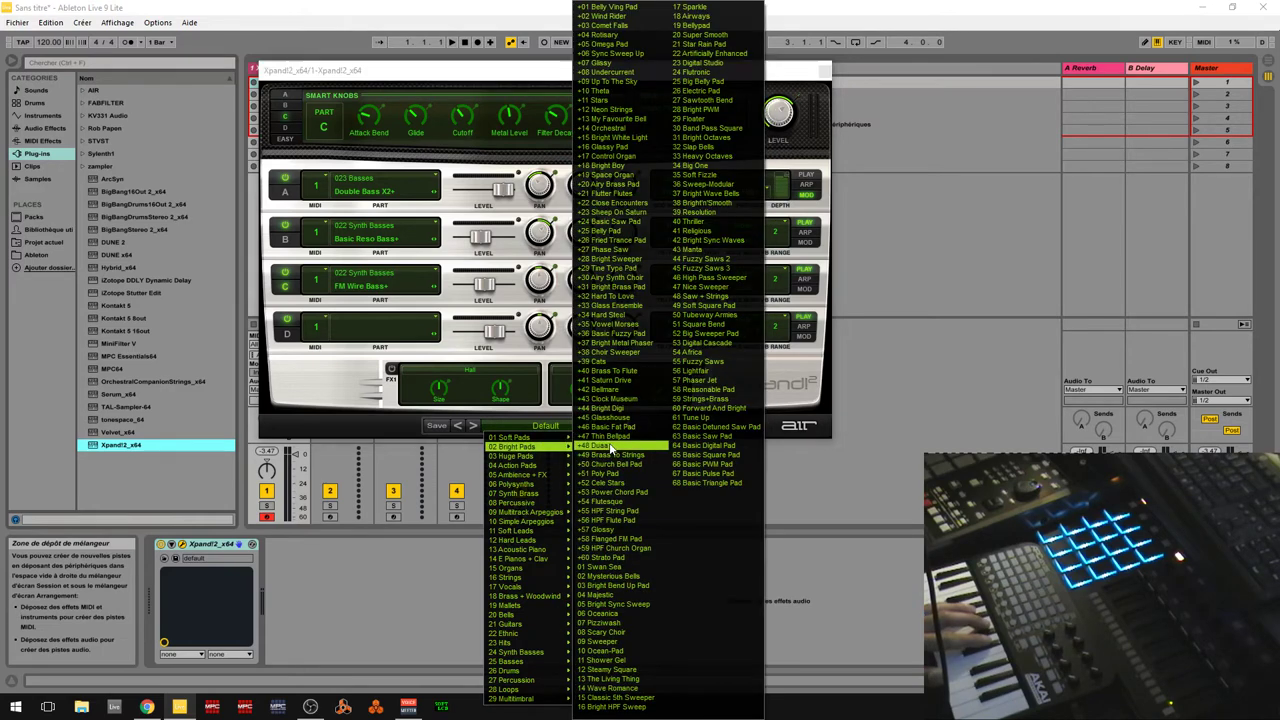
{"action": "left_click", "coordinate": [609, 446]}
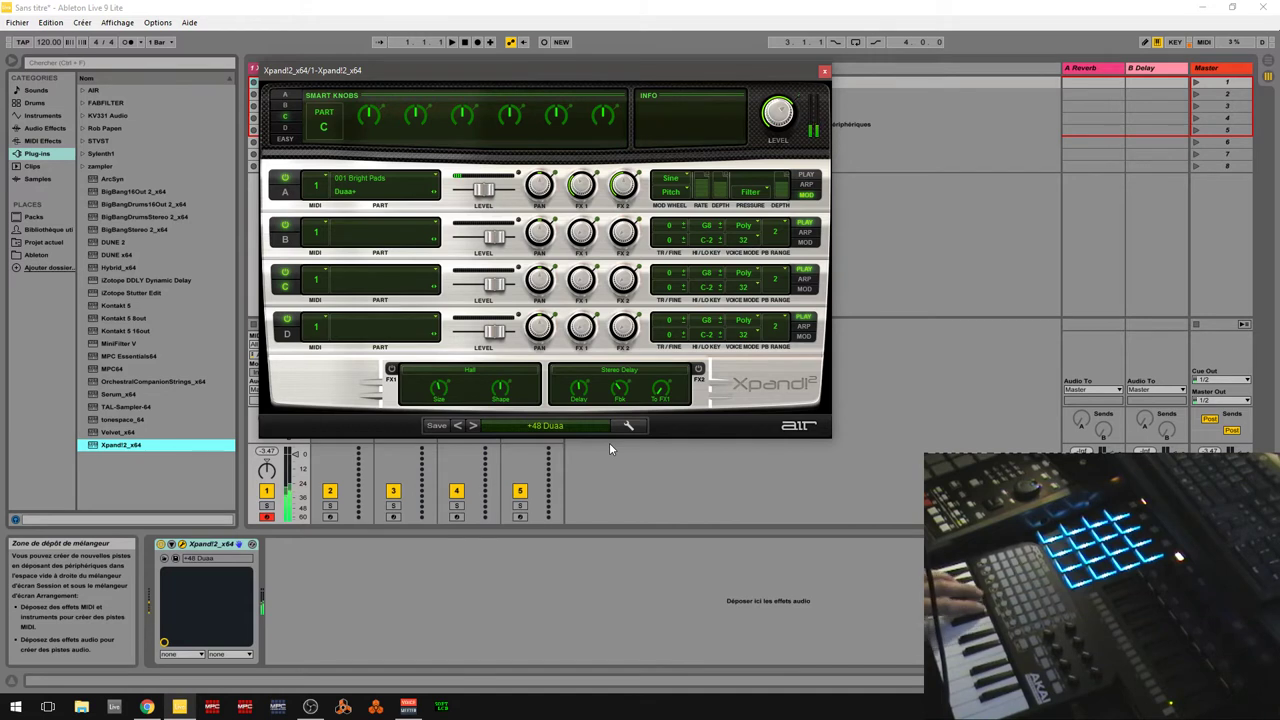
{"action": "left_click", "coordinate": [474, 425]}
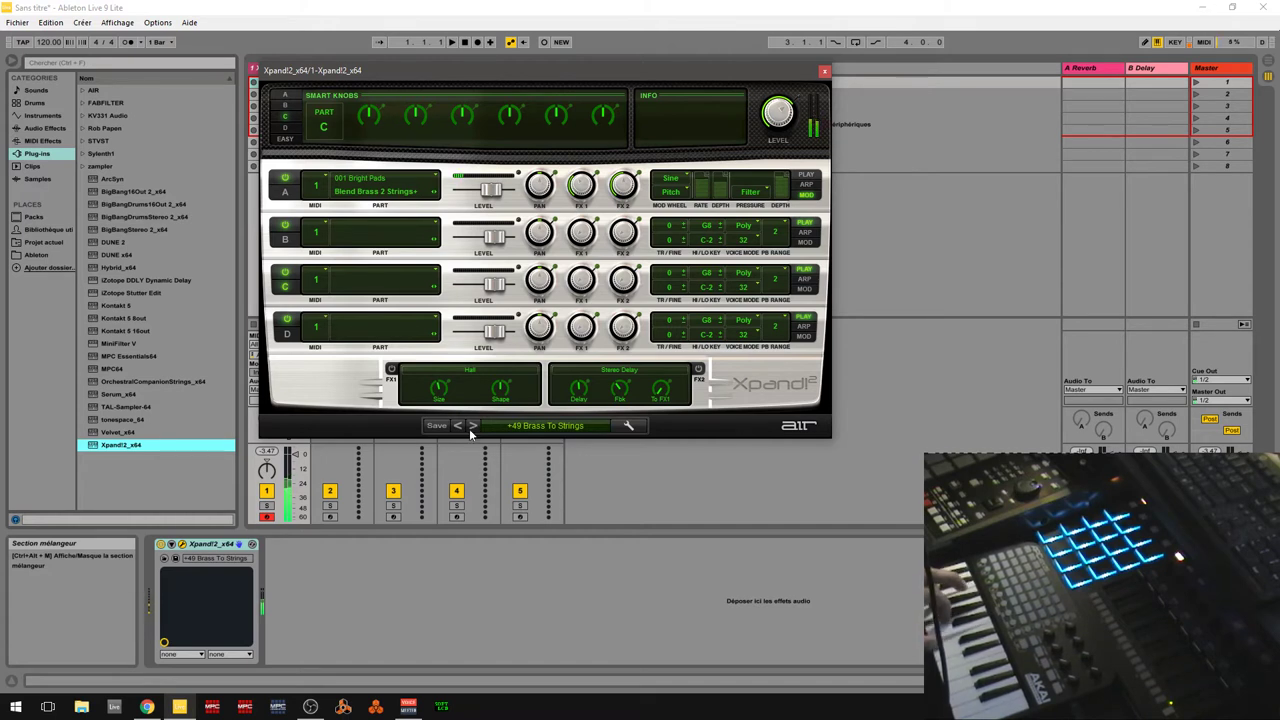
- Load the preset +04 Rock Band In A Box from 29 Multitimbral and start playback
{"action": "left_click", "coordinate": [563, 426]}
{"action": "mouse_move", "coordinate": [537, 698]}
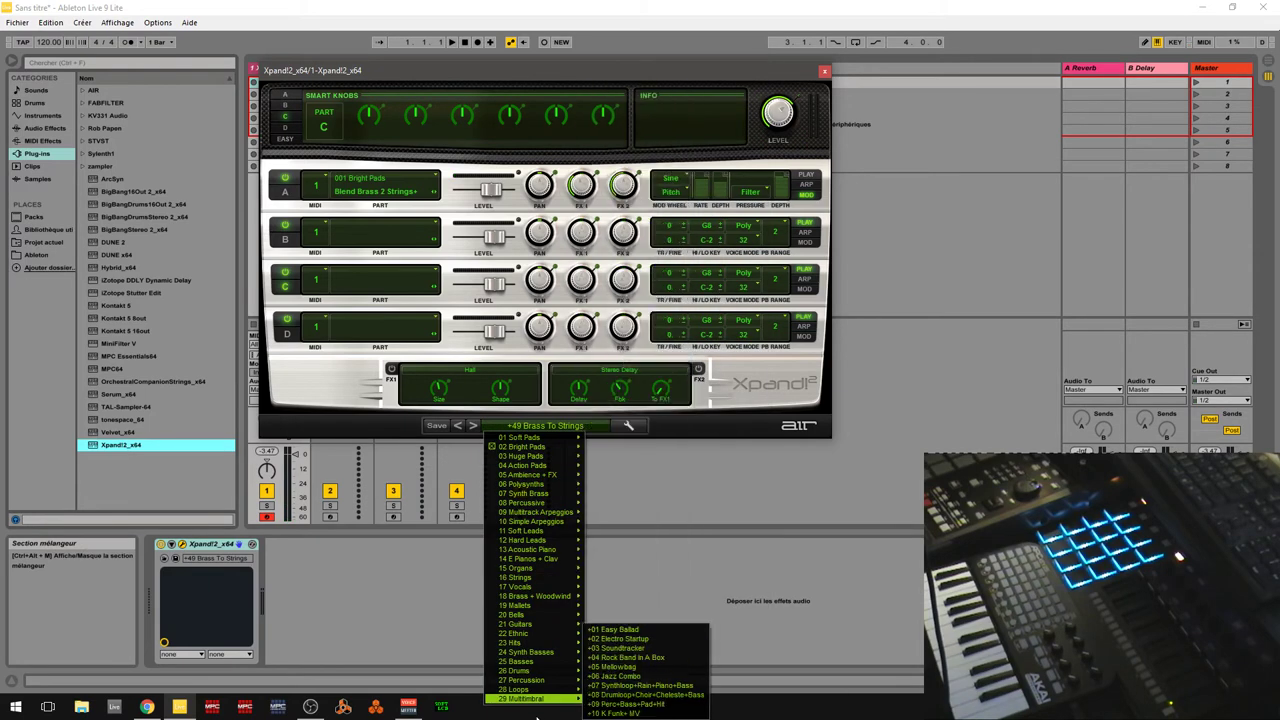
{"action": "left_click", "coordinate": [618, 657]}
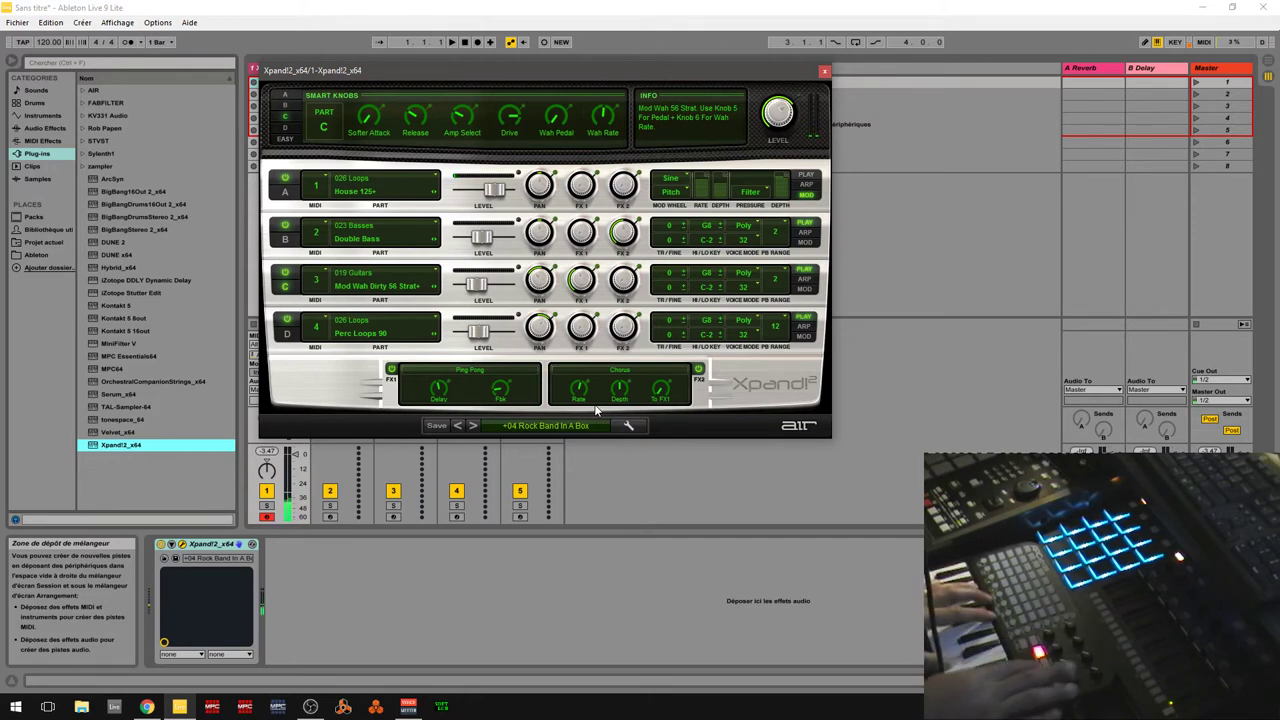
{"action": "key", "text": "space"}
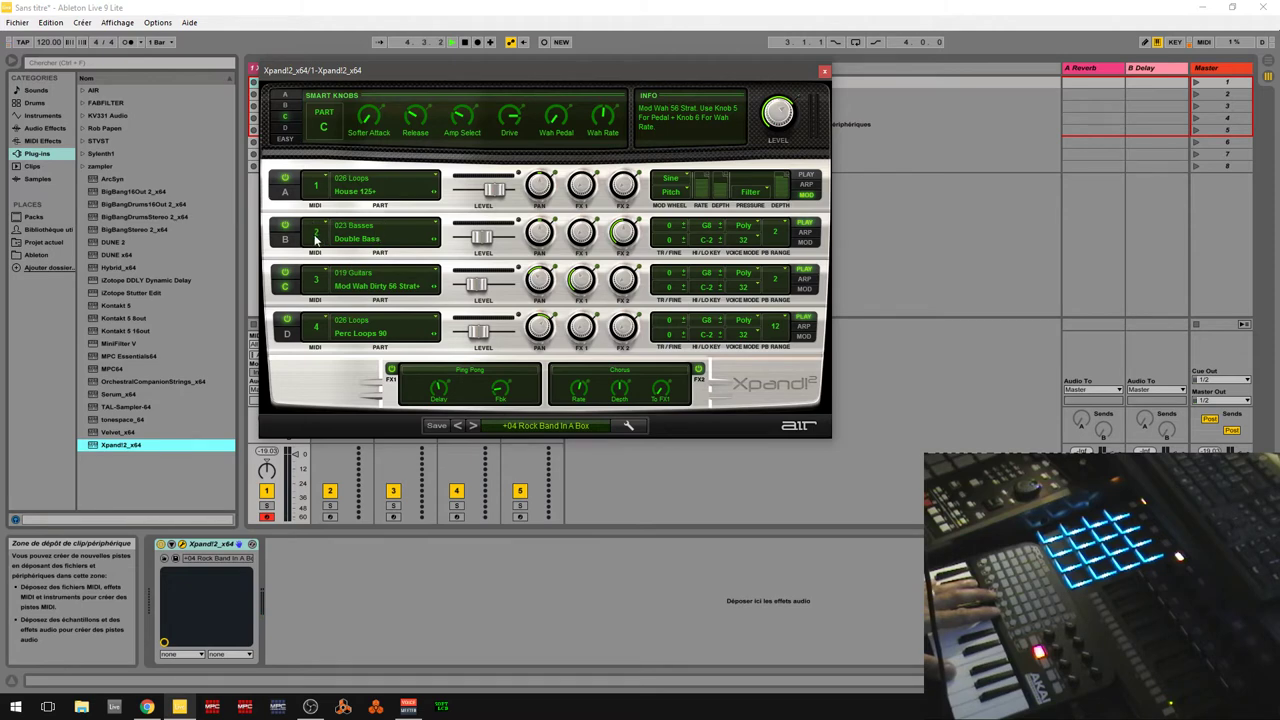
- Route the MIDI output of the 2 MIDI track to 1-Xpand!2_x64
{"action": "left_click_drag", "start_coordinate": [476, 64], "coordinate": [804, 39]}
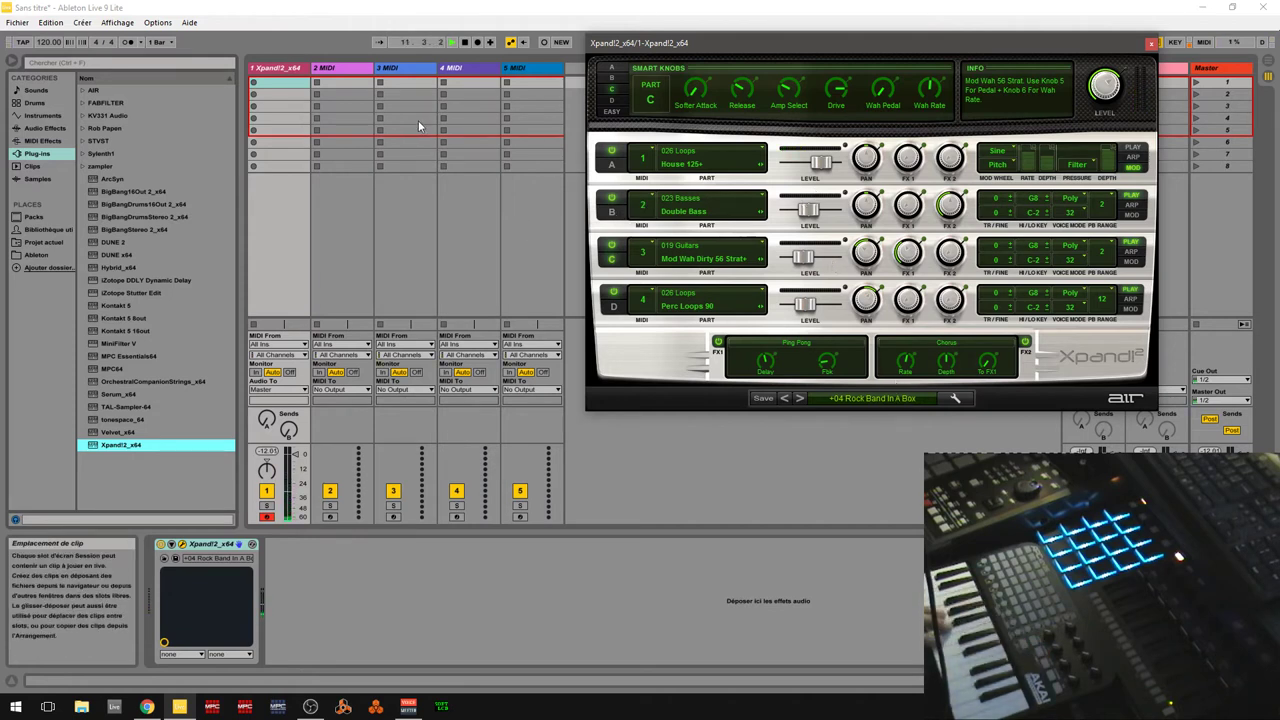
{"action": "left_click", "coordinate": [331, 68]}
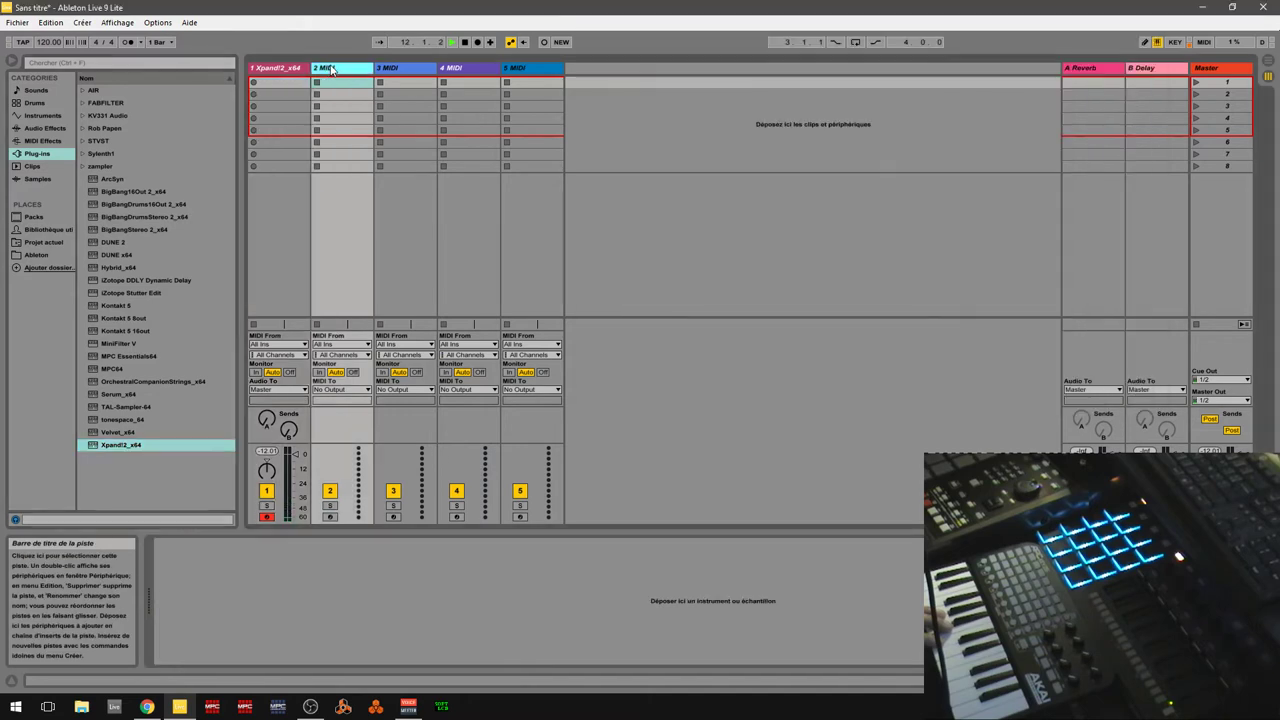
{"action": "left_click", "coordinate": [365, 357]}
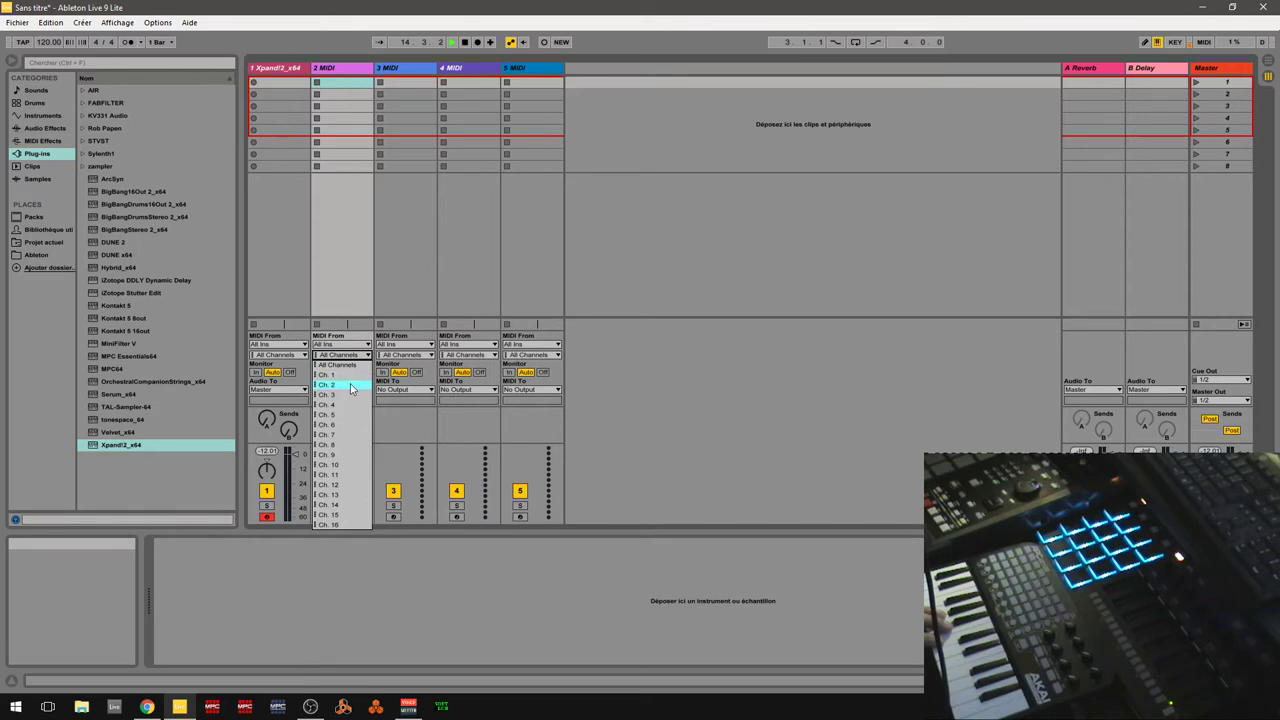
{"action": "left_click", "coordinate": [410, 305]}
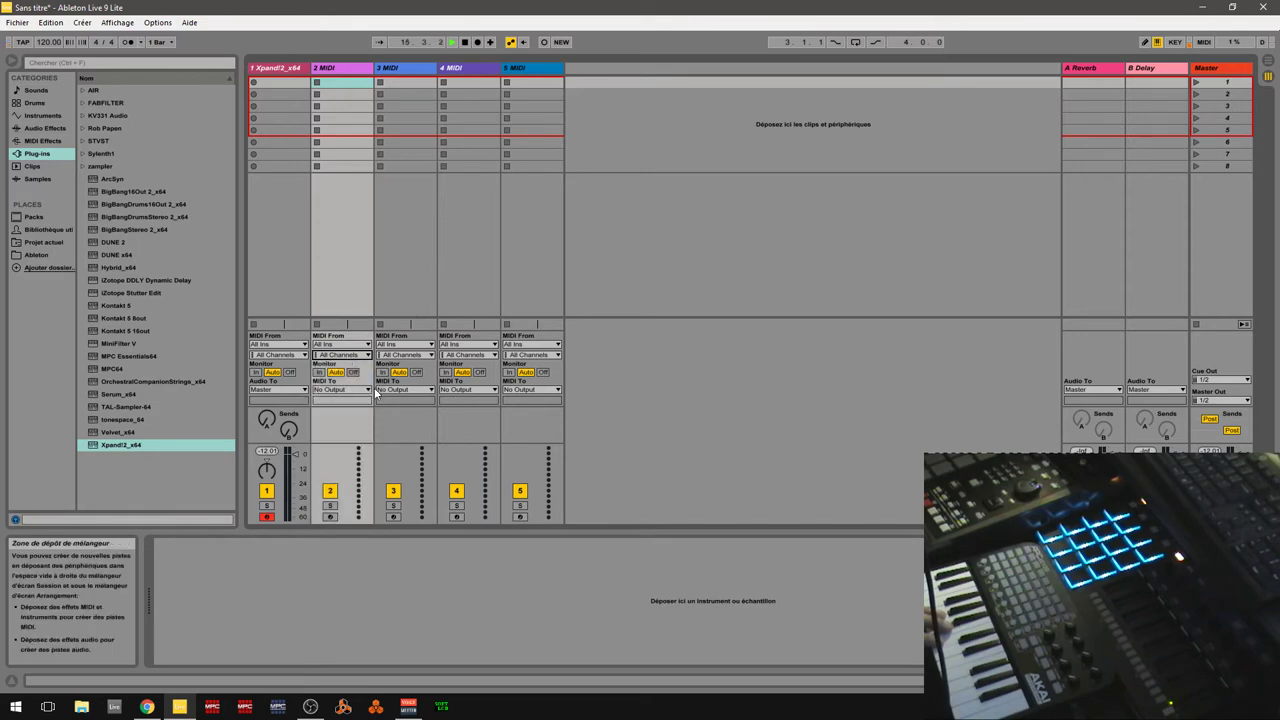
{"action": "left_click", "coordinate": [369, 389]}
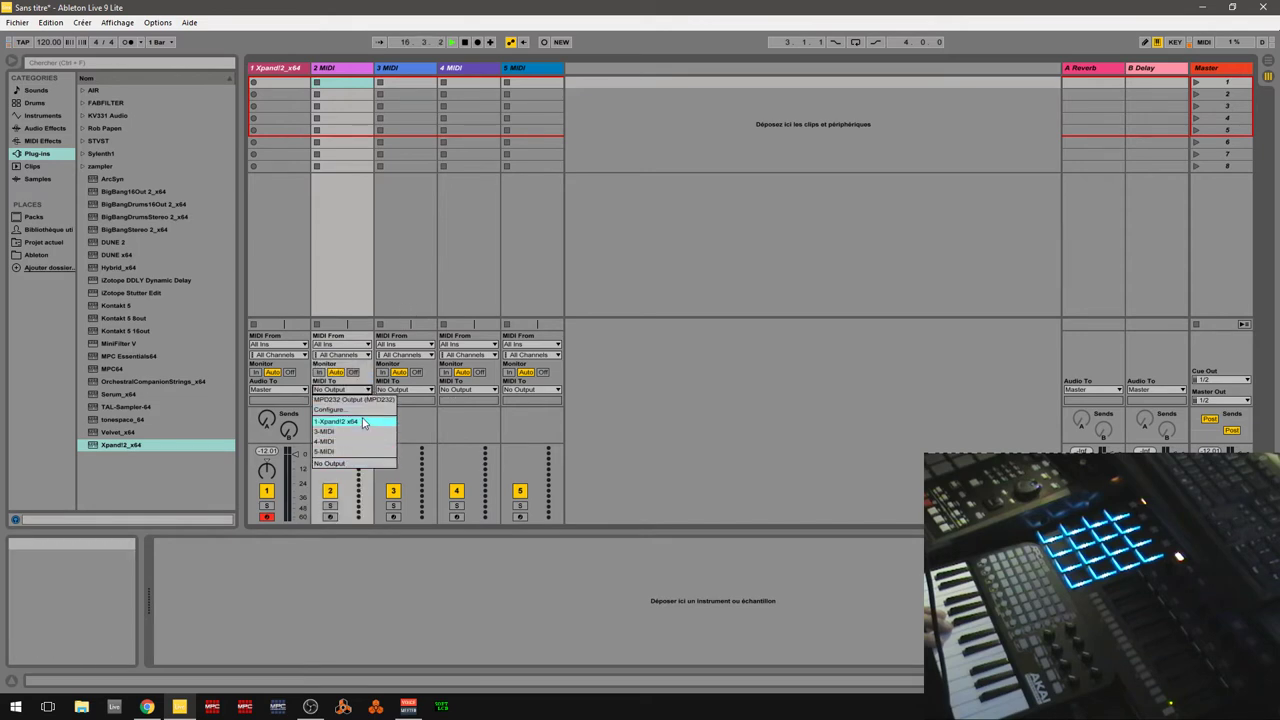
{"action": "left_click", "coordinate": [362, 421]}
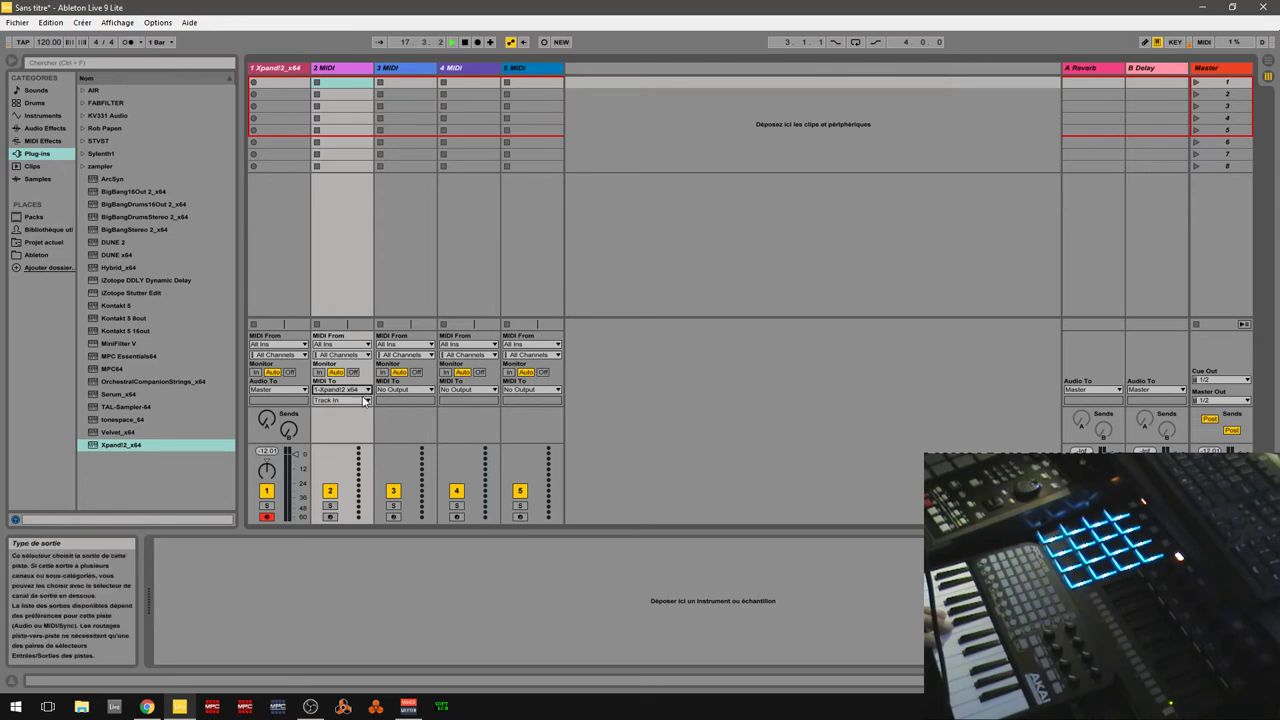
- Set the 2 MIDI track's output channel to 1-Xpand!2_x64 and arm the track for recording
{"action": "left_click", "coordinate": [365, 400]}
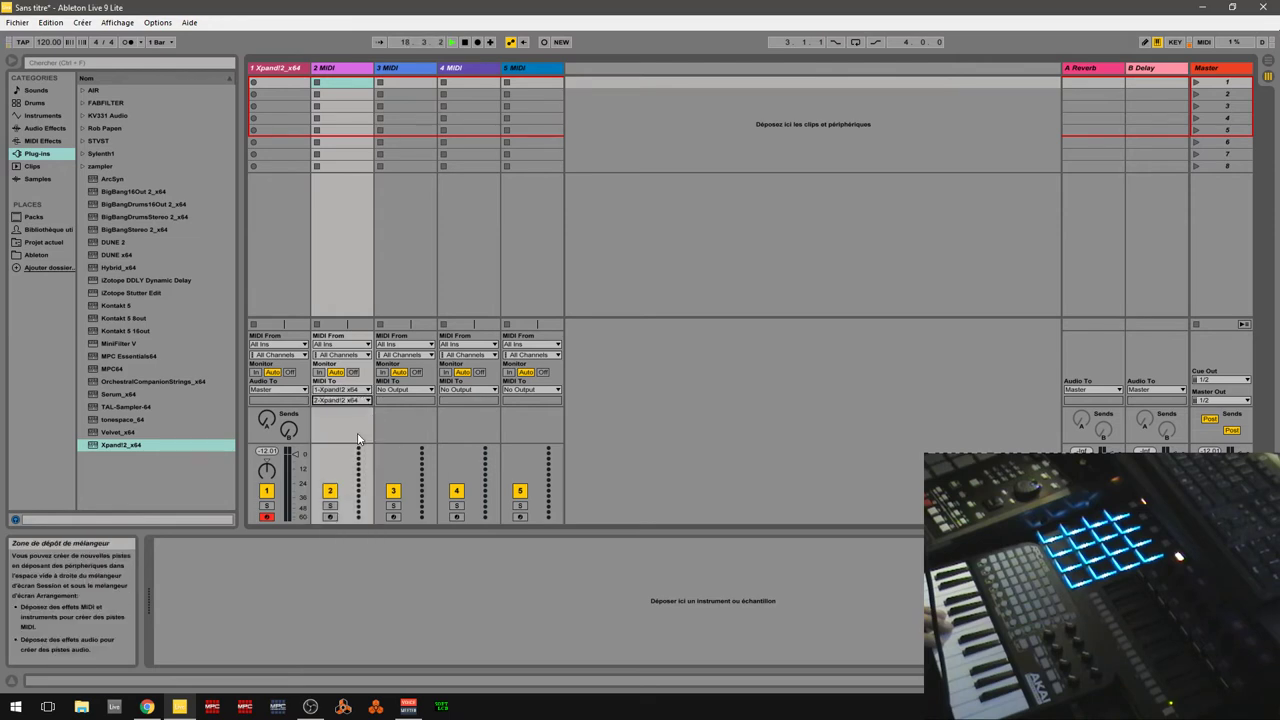
{"action": "left_click", "coordinate": [357, 432]}
{"action": "left_click", "coordinate": [360, 400]}
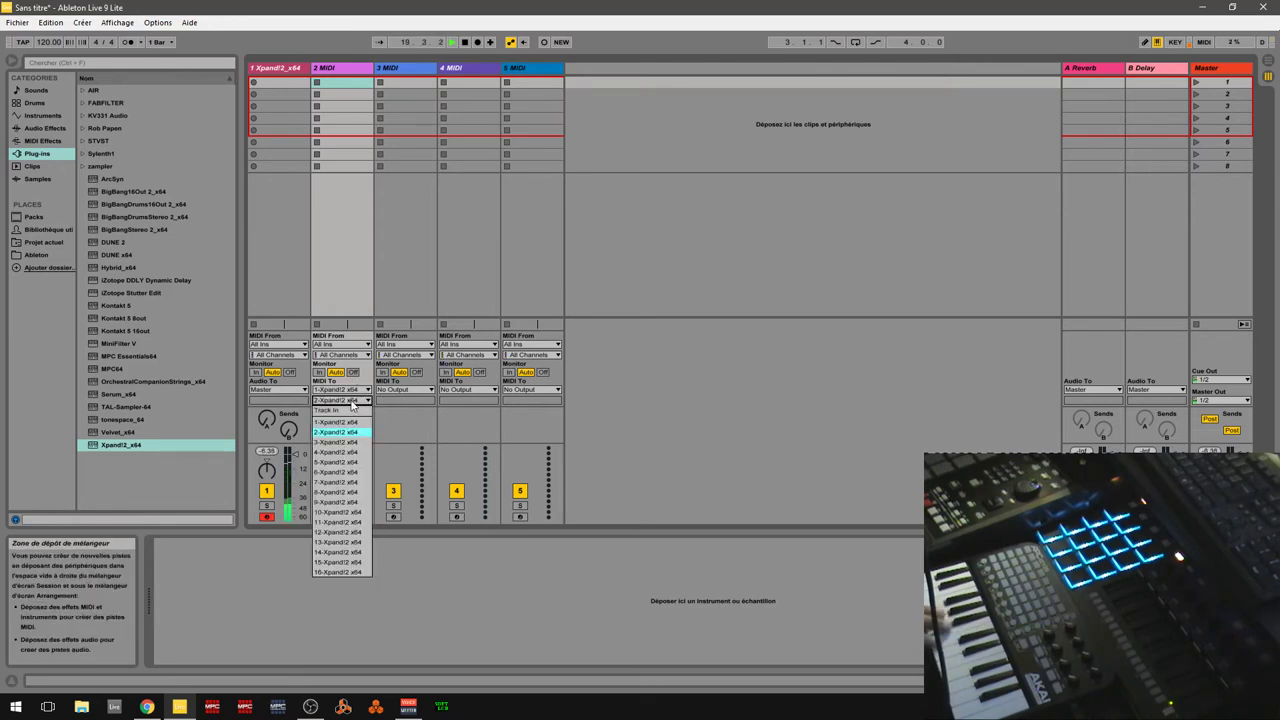
{"action": "left_click", "coordinate": [357, 422]}
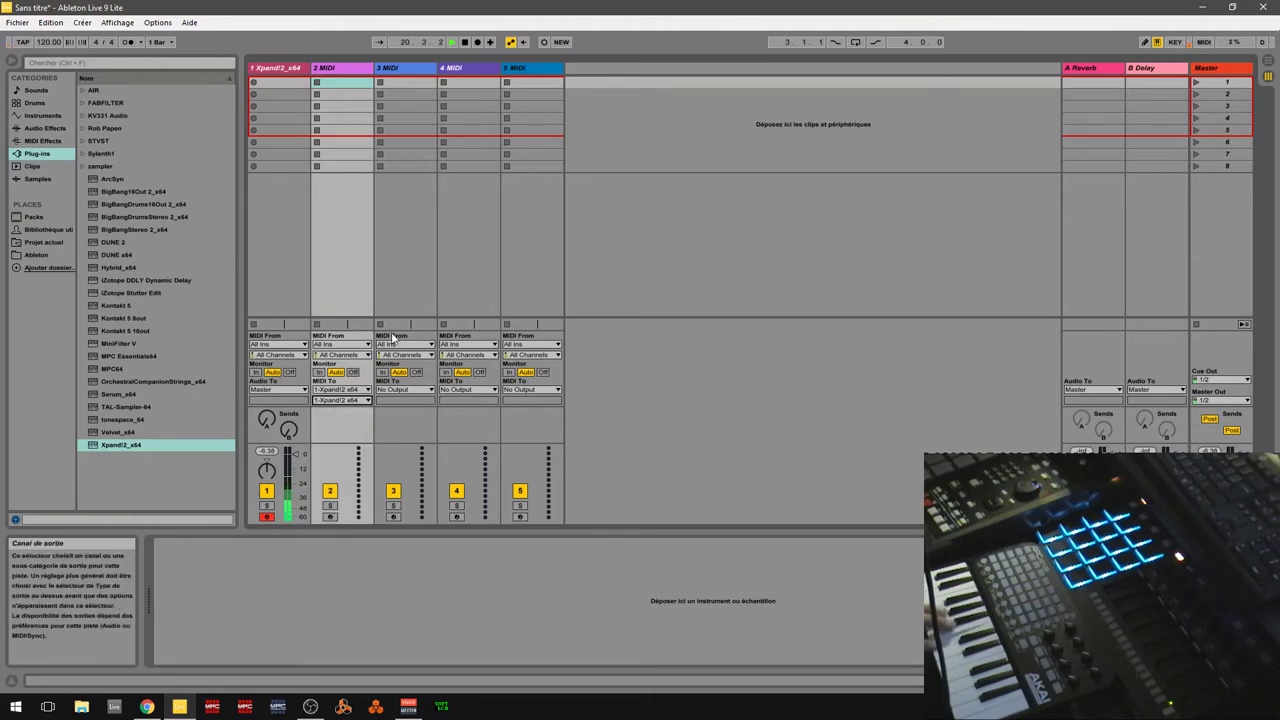
{"action": "left_click", "coordinate": [276, 70]}
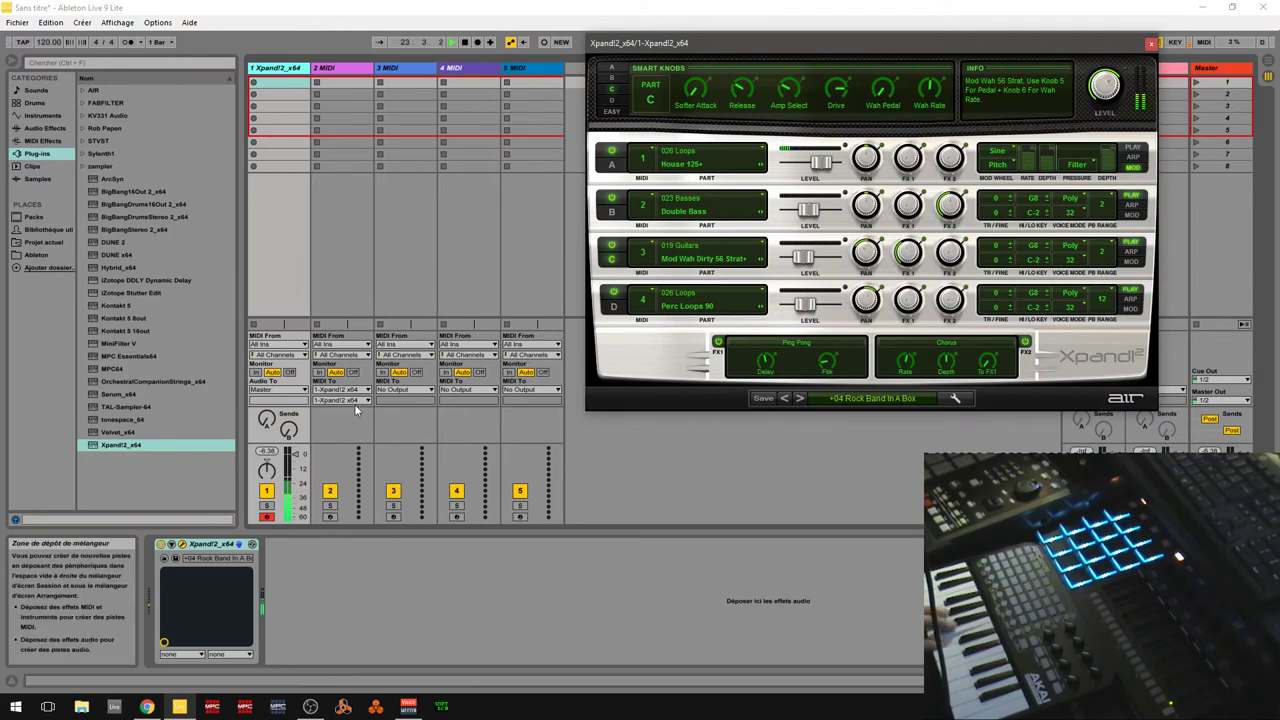
{"action": "left_click", "coordinate": [330, 517]}
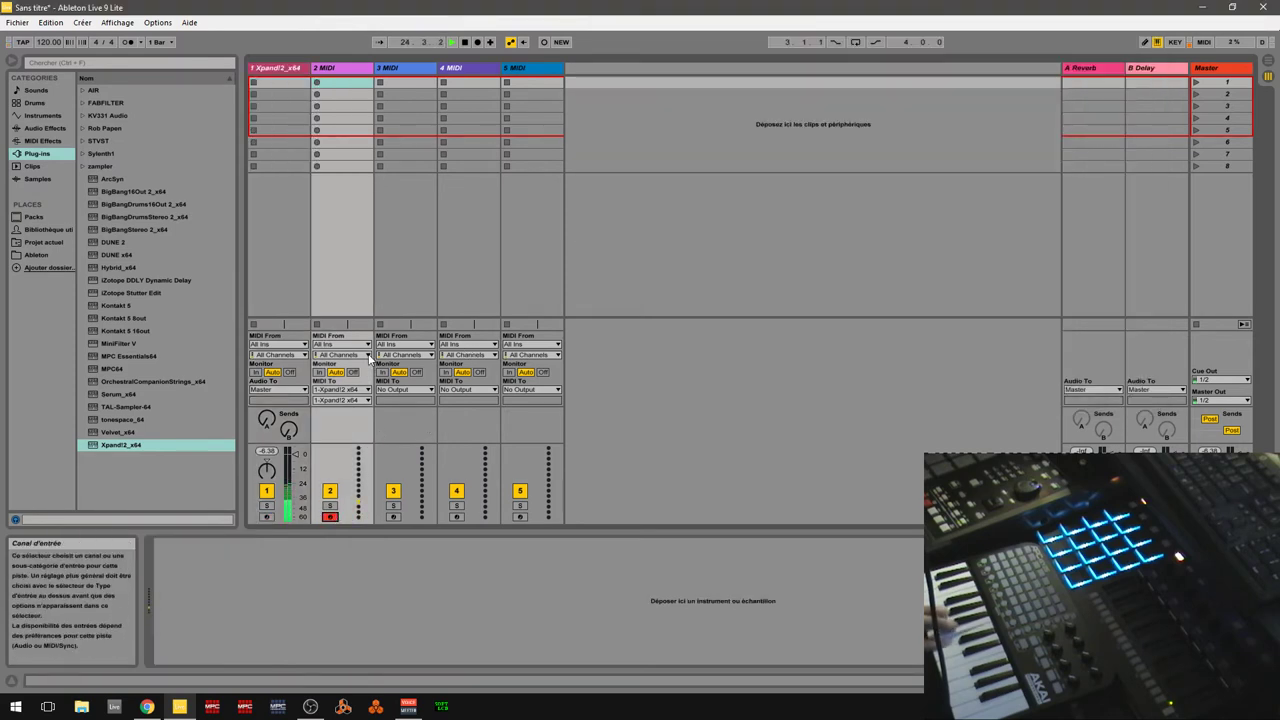
- Set the 2 MIDI track's output channel to 2-Xpand!2_x64
{"action": "left_click", "coordinate": [370, 401]}
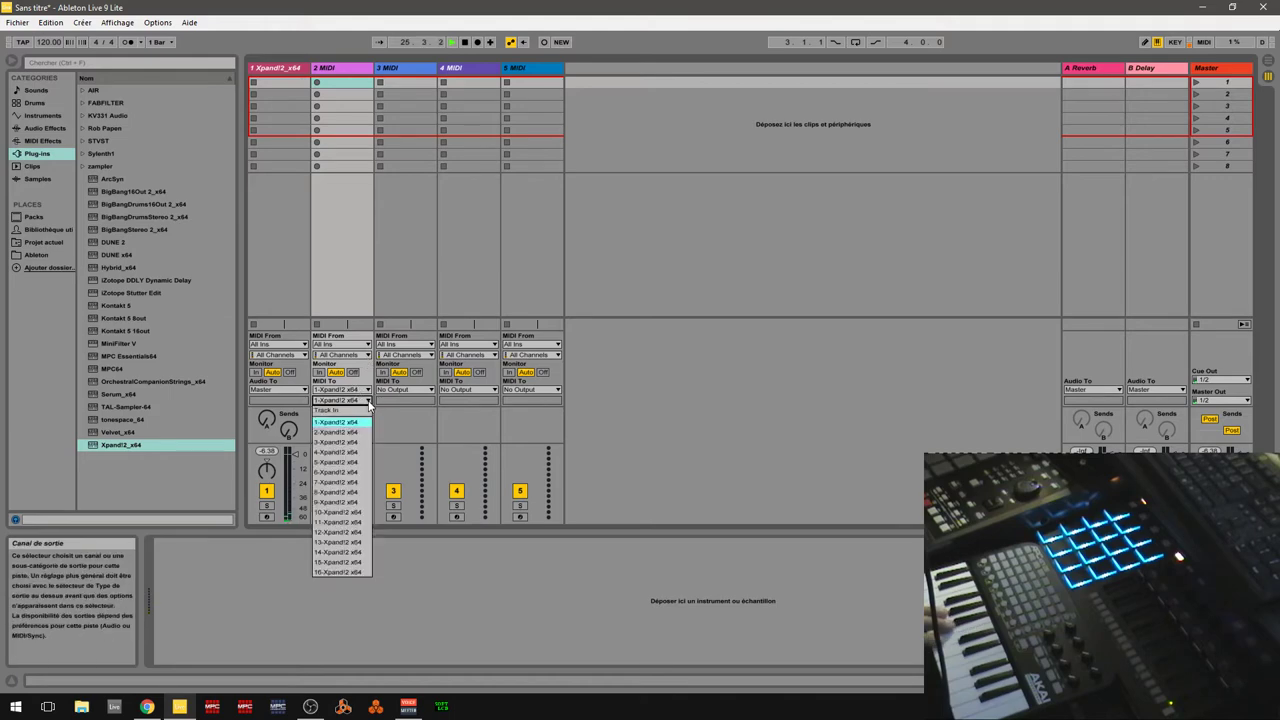
{"action": "left_click", "coordinate": [355, 433]}
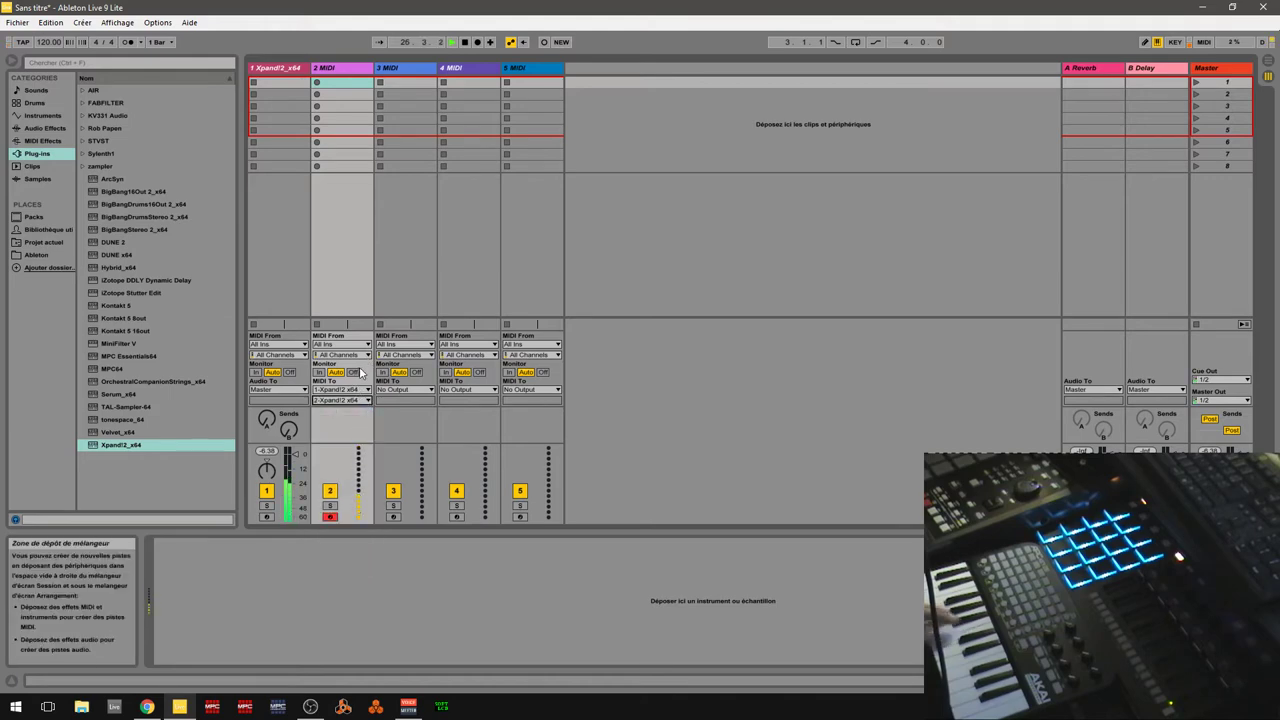
- Show the Xpand!2 parts, set part A's level to +0.2 dB and lower part B's level slightly
{"action": "left_click", "coordinate": [282, 70]}
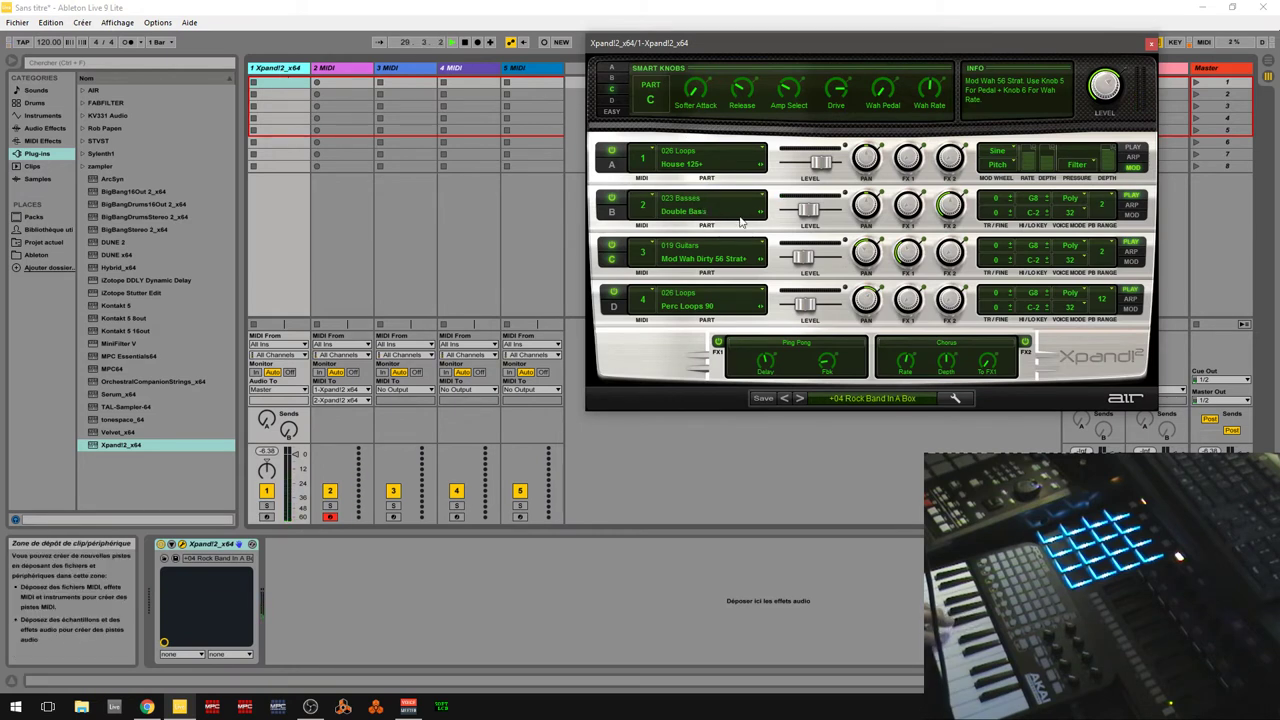
{"action": "left_click_drag", "start_coordinate": [816, 167], "coordinate": [825, 165]}
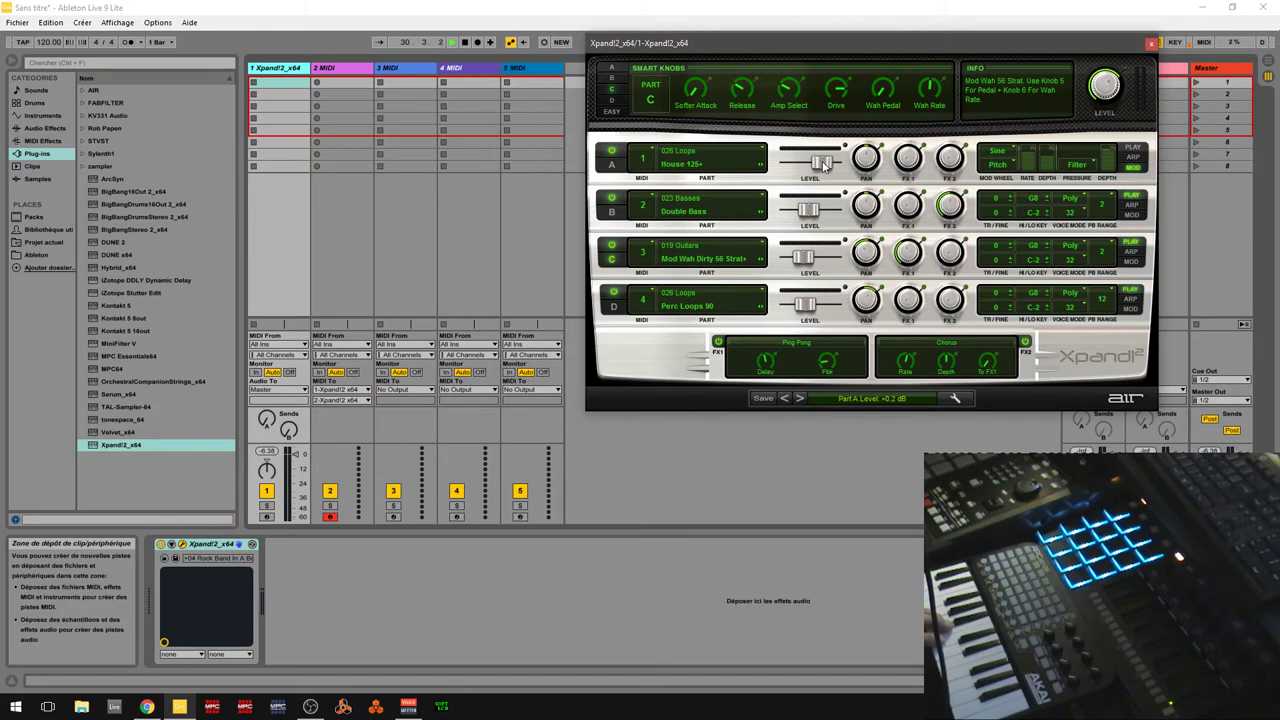
{"action": "left_click_drag", "start_coordinate": [806, 213], "coordinate": [808, 217]}
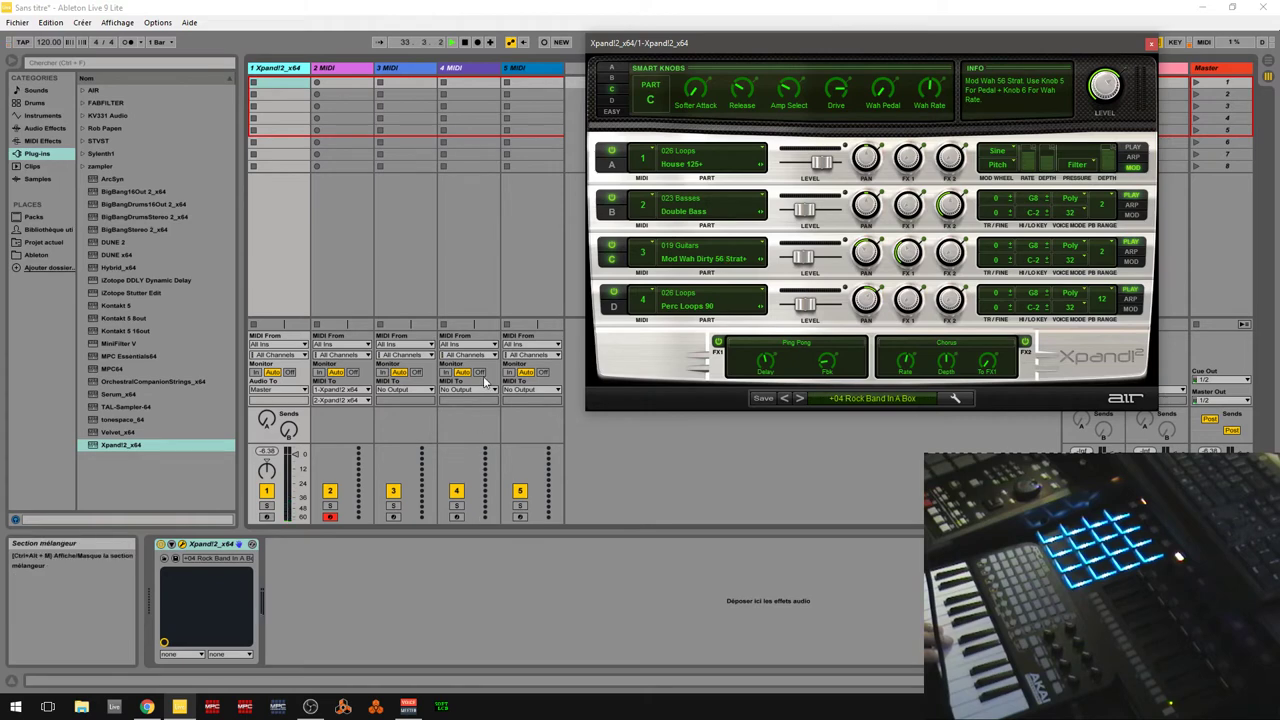
- Arm the 3 MIDI track and route its MIDI output to 1-Xpand!2_x64 on channel 3-Xpand!2_x64
{"action": "left_click", "coordinate": [392, 518]}
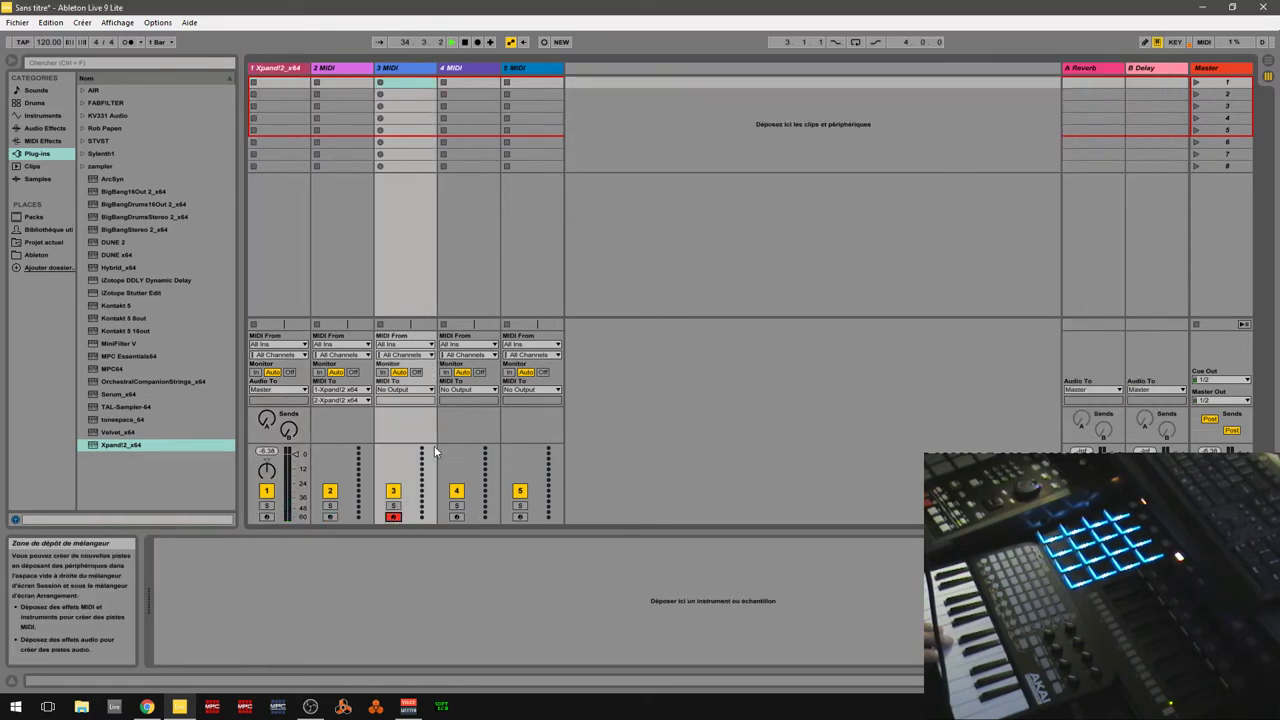
{"action": "left_click", "coordinate": [408, 389]}
{"action": "left_click", "coordinate": [424, 421]}
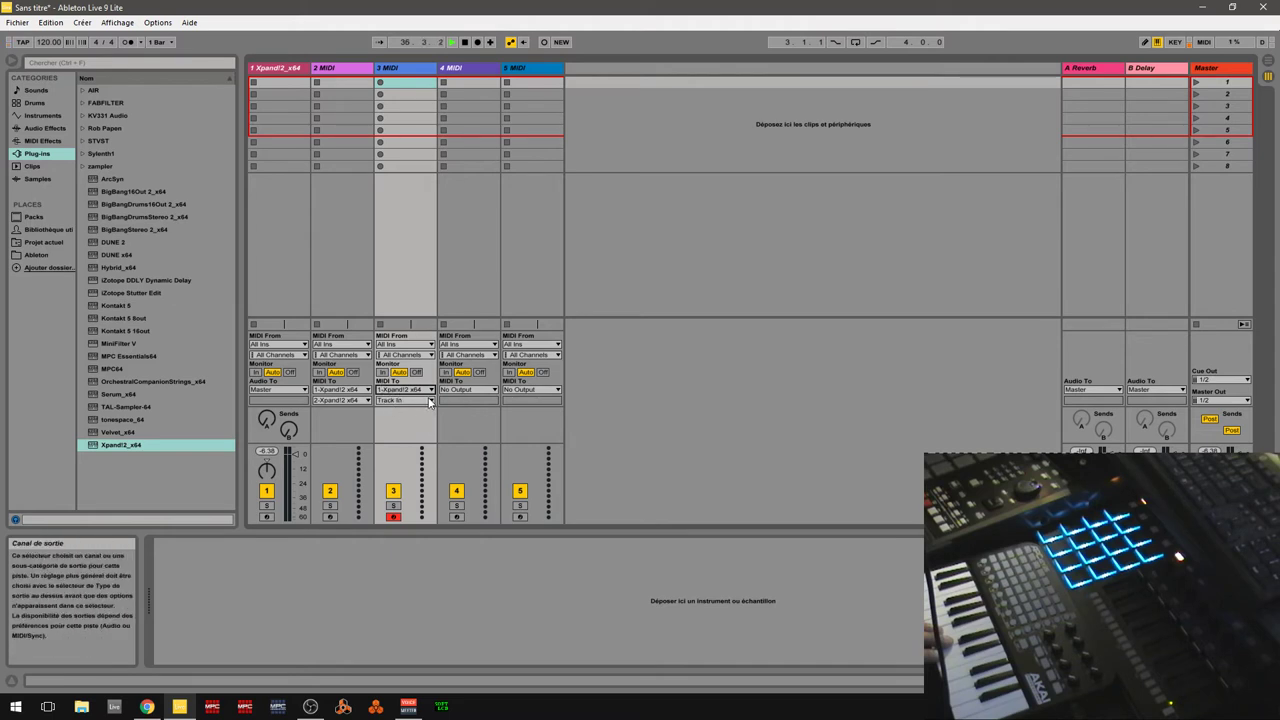
{"action": "left_click", "coordinate": [429, 401]}
{"action": "left_click", "coordinate": [420, 442]}
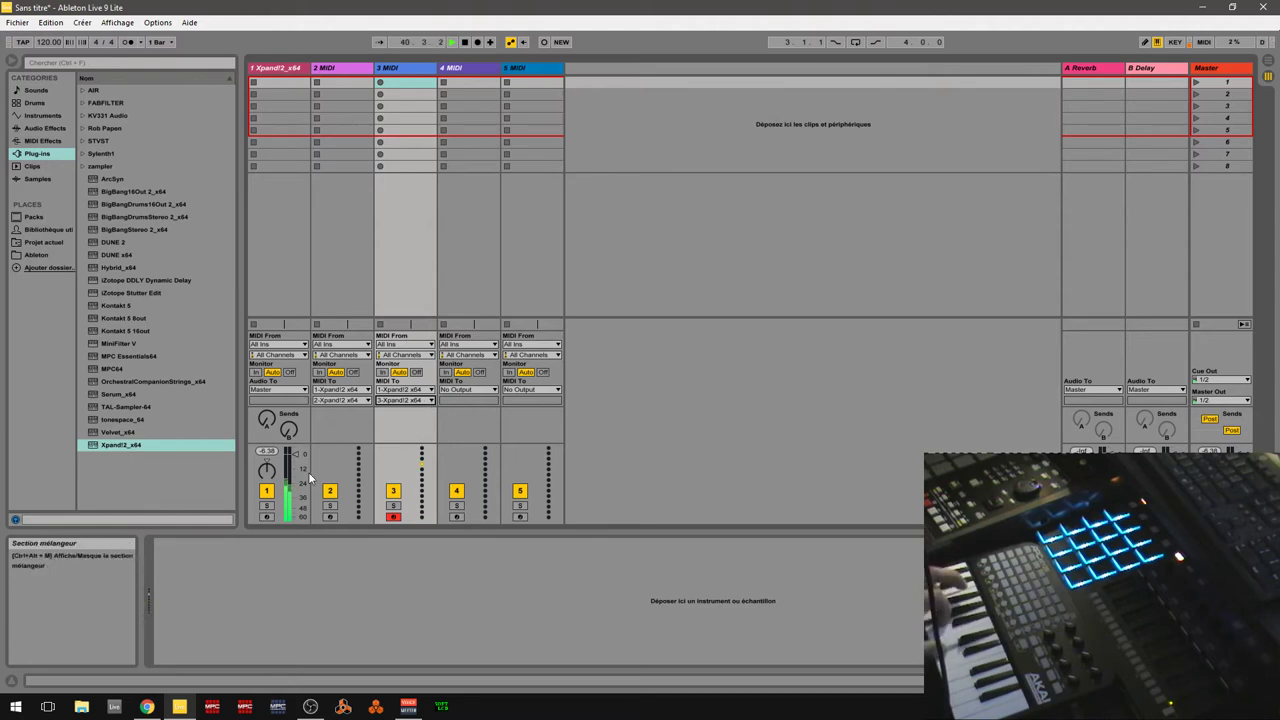
{"action": "left_click", "coordinate": [263, 66]}
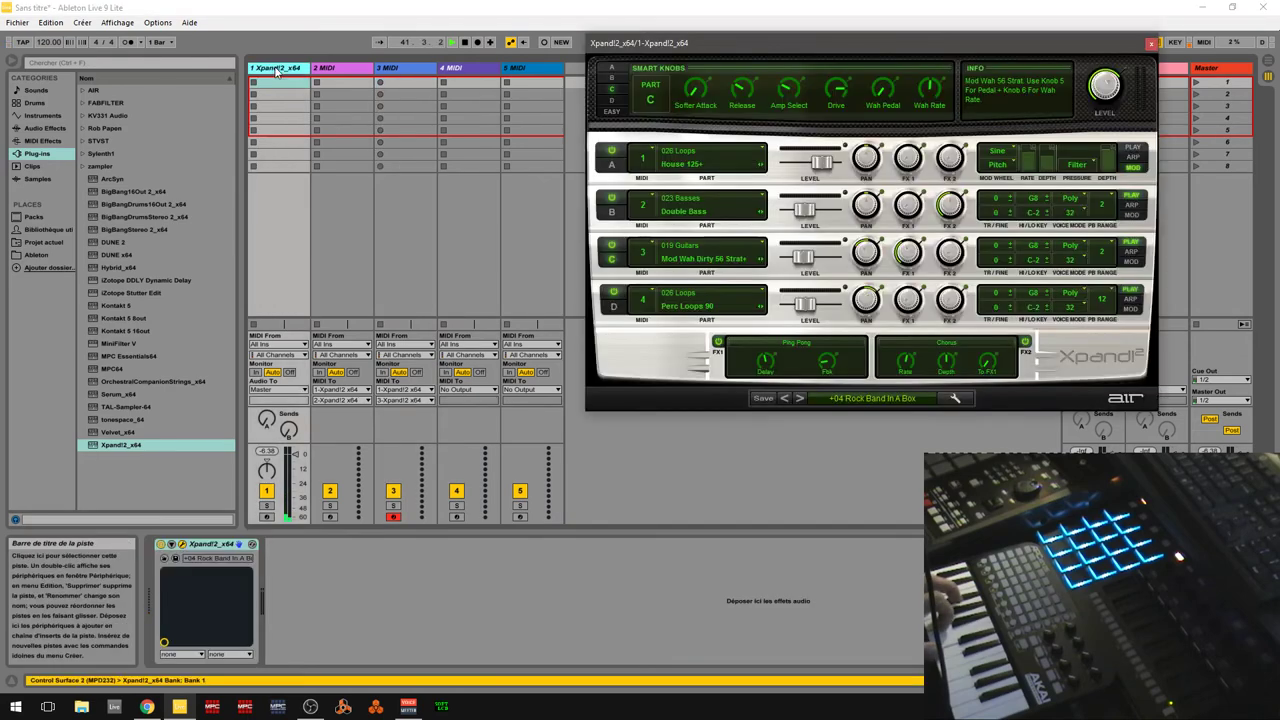
{"action": "left_click", "coordinate": [720, 305]}
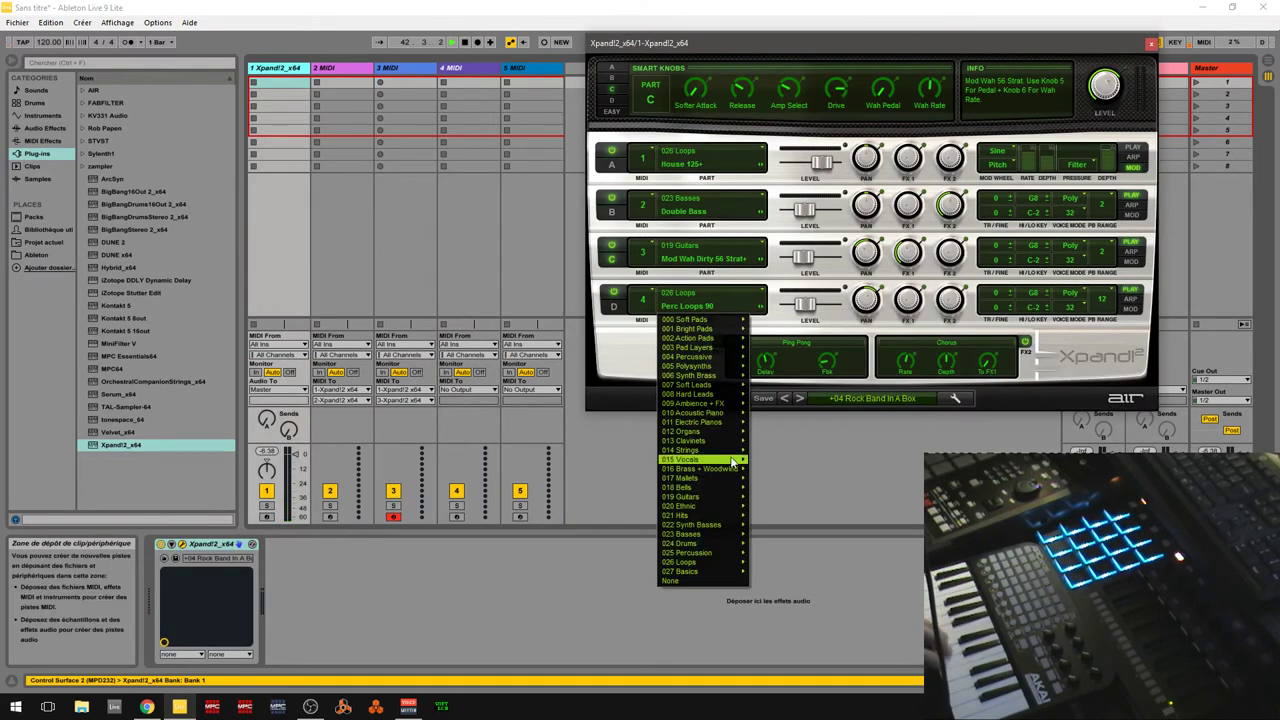
{"action": "left_click", "coordinate": [730, 285]}
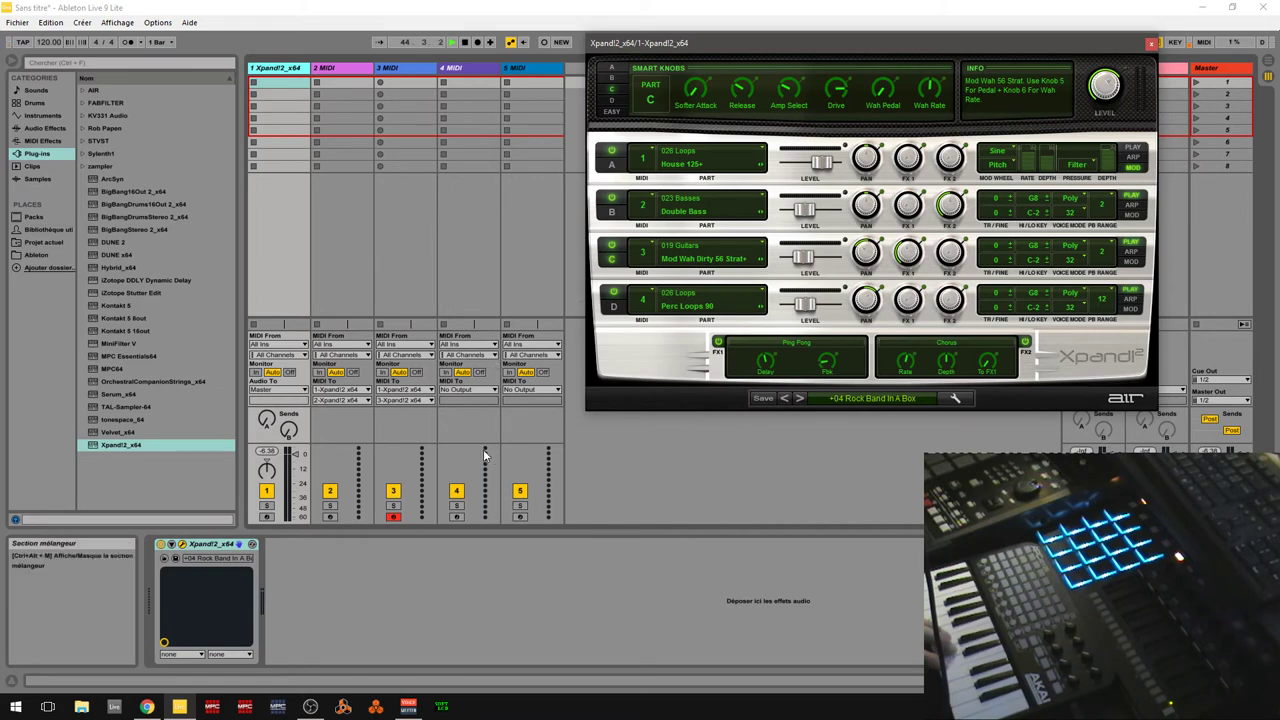
- Arm the 4 MIDI track and route its MIDI output to 1-Xpand!2_x64 on channel 4-Xpand!2_x64
{"action": "left_click", "coordinate": [459, 518]}
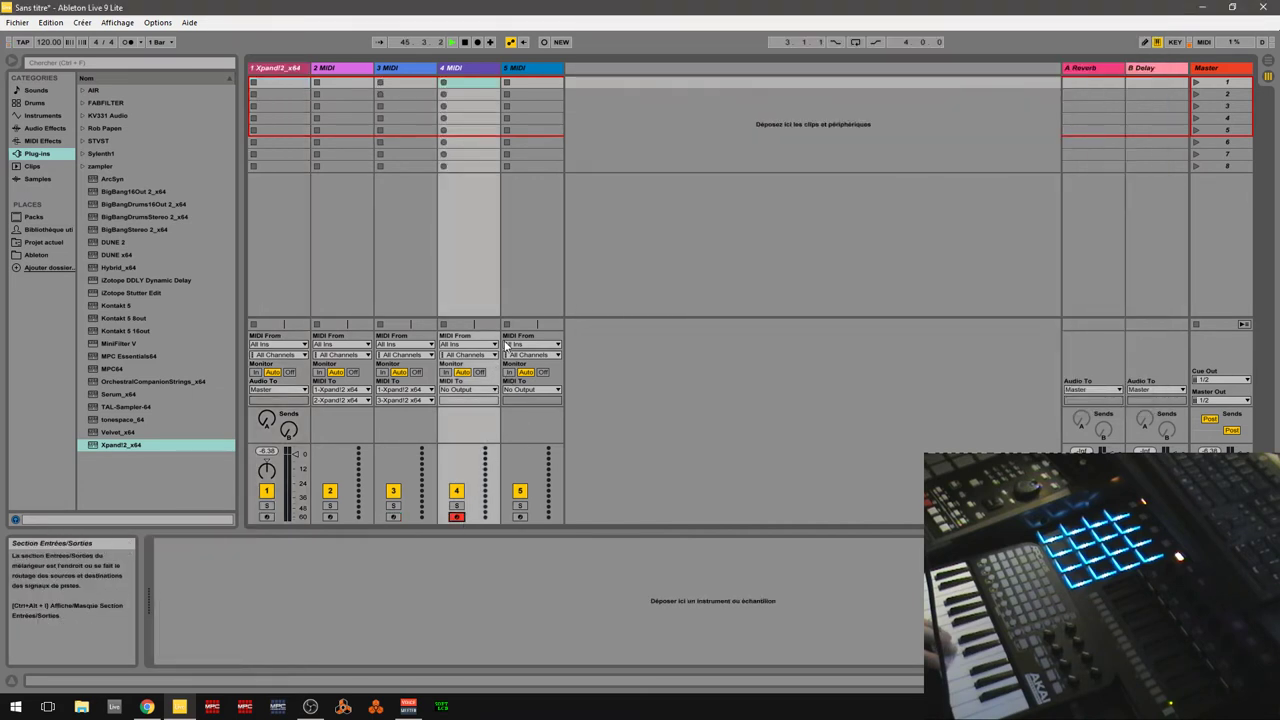
{"action": "left_click", "coordinate": [493, 389]}
{"action": "left_click", "coordinate": [491, 422]}
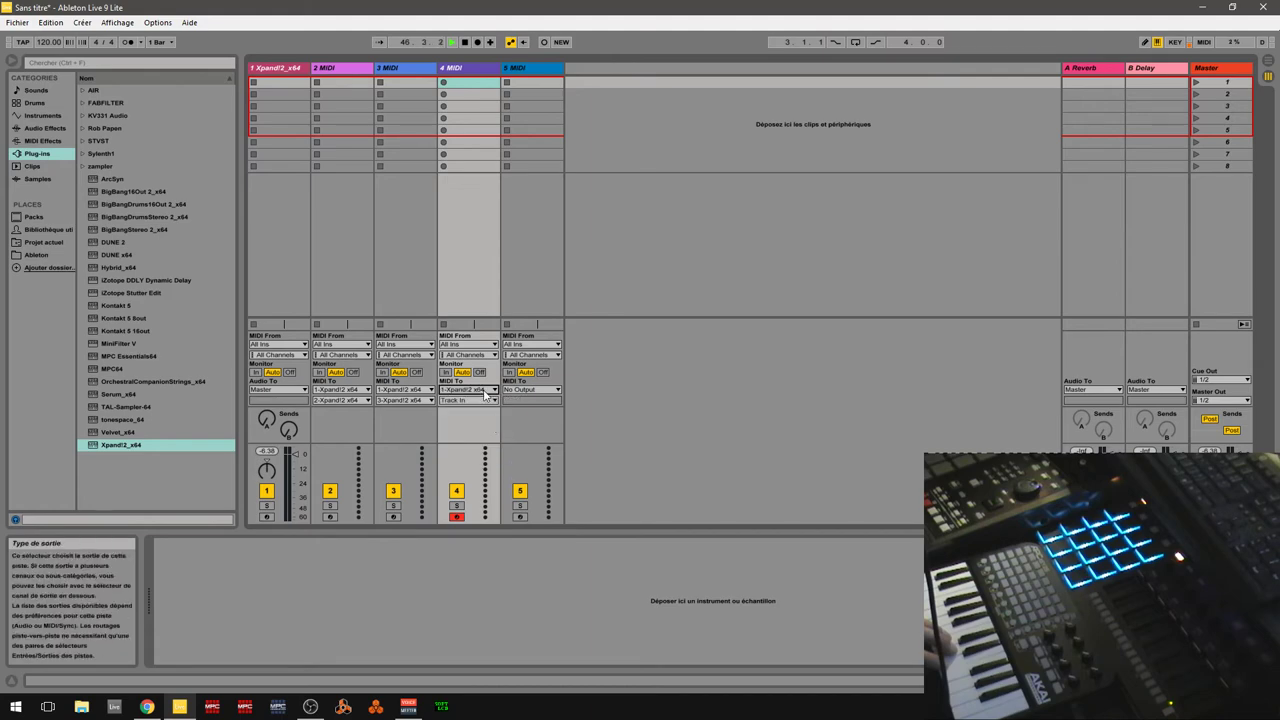
{"action": "left_click", "coordinate": [493, 400]}
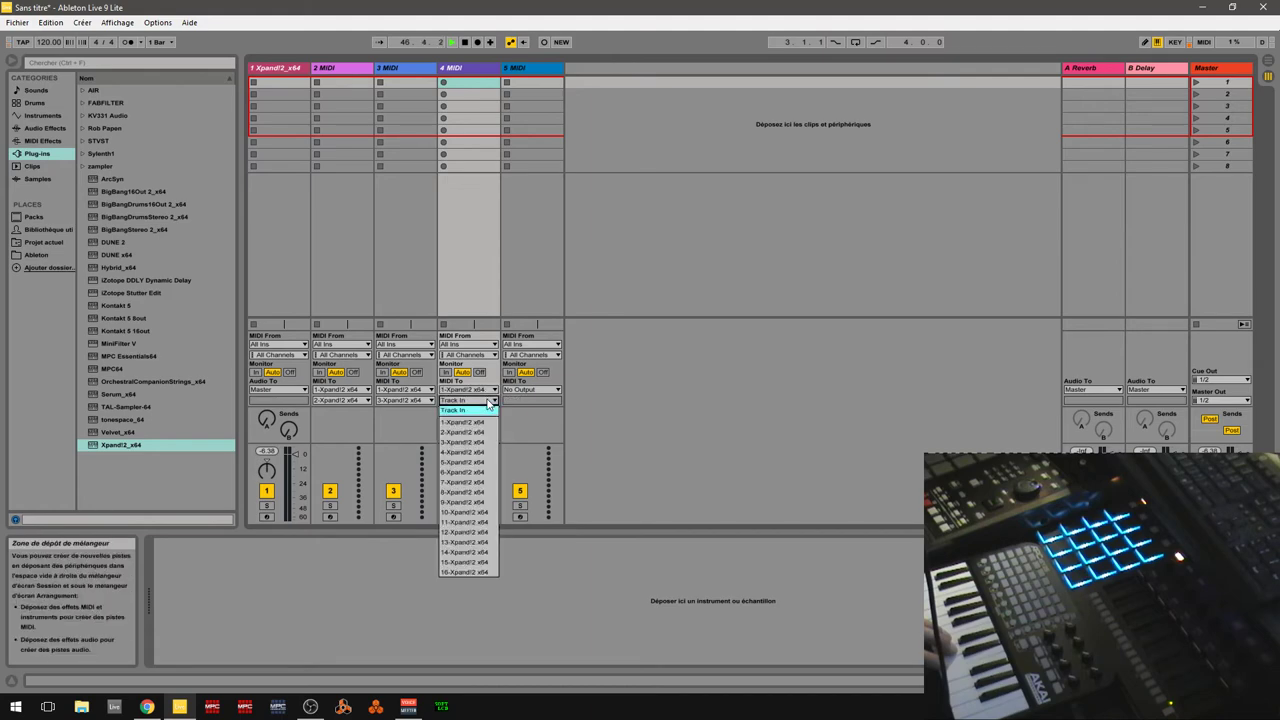
{"action": "left_click", "coordinate": [485, 453]}
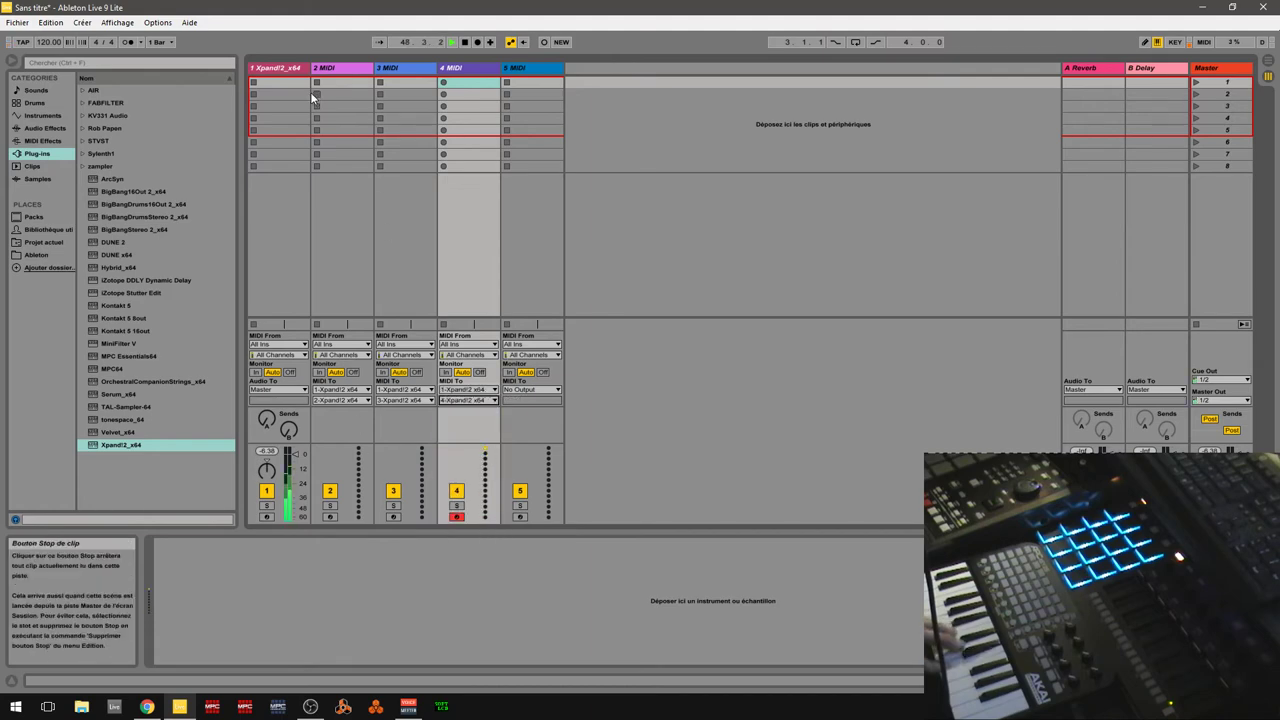
- Raise the level of Xpand!2's part D slightly and pan the part to R 11
{"action": "left_click", "coordinate": [289, 69]}
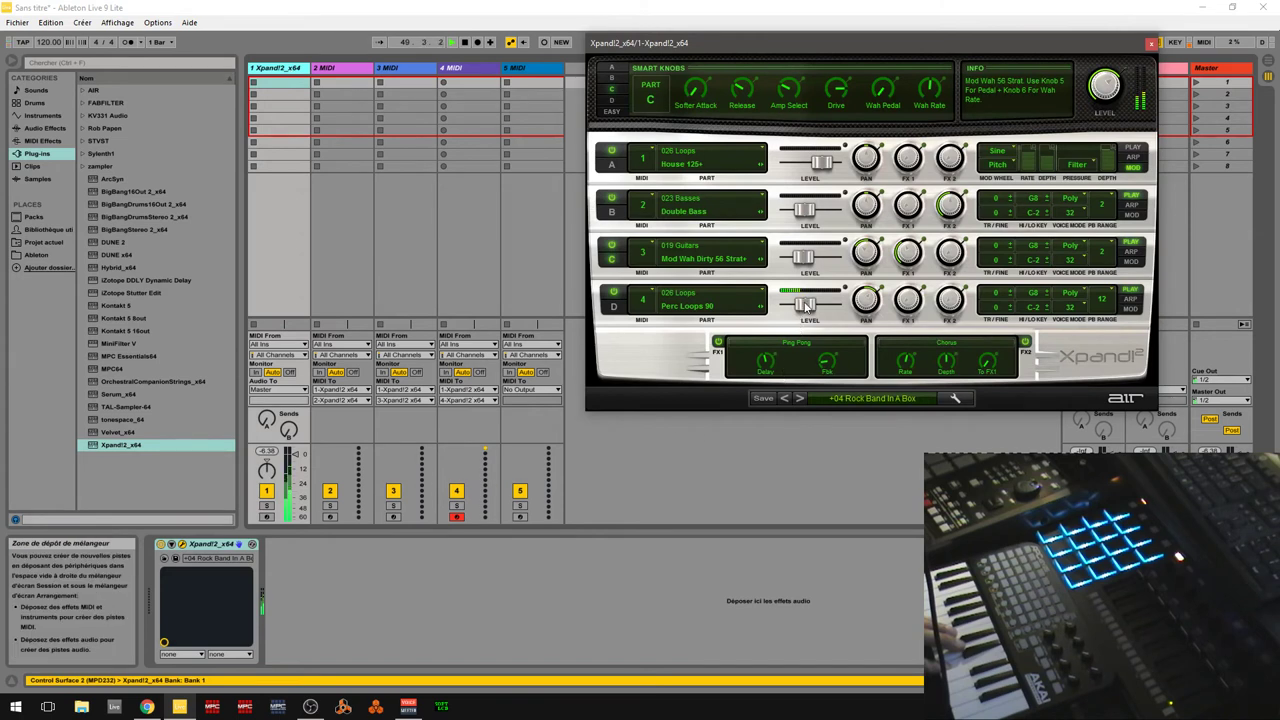
{"action": "mouse_move", "coordinate": [806, 306]}
{"action": "left_mouse_down"}
{"action": "mouse_move", "coordinate": [828, 306]}
{"action": "mouse_move", "coordinate": [800, 307]}
{"action": "mouse_move", "coordinate": [815, 313]}
{"action": "left_mouse_up"}
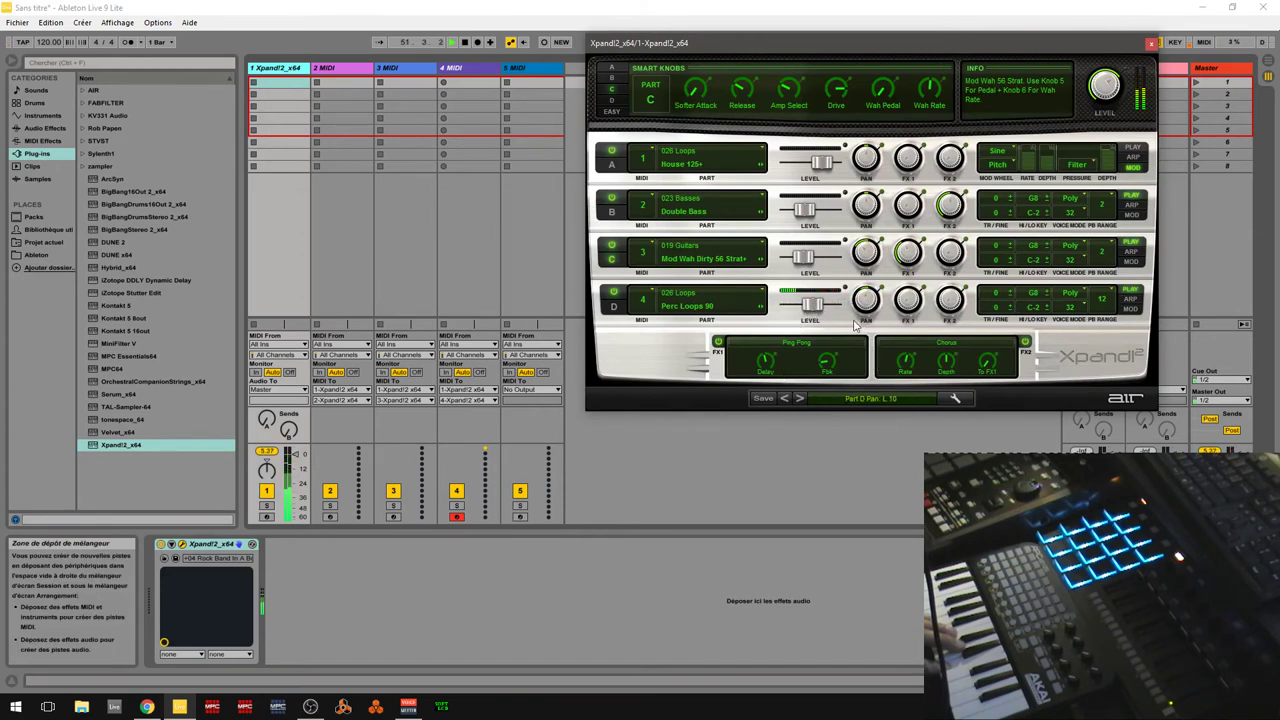
{"action": "left_click_drag", "start_coordinate": [855, 325], "coordinate": [857, 306]}
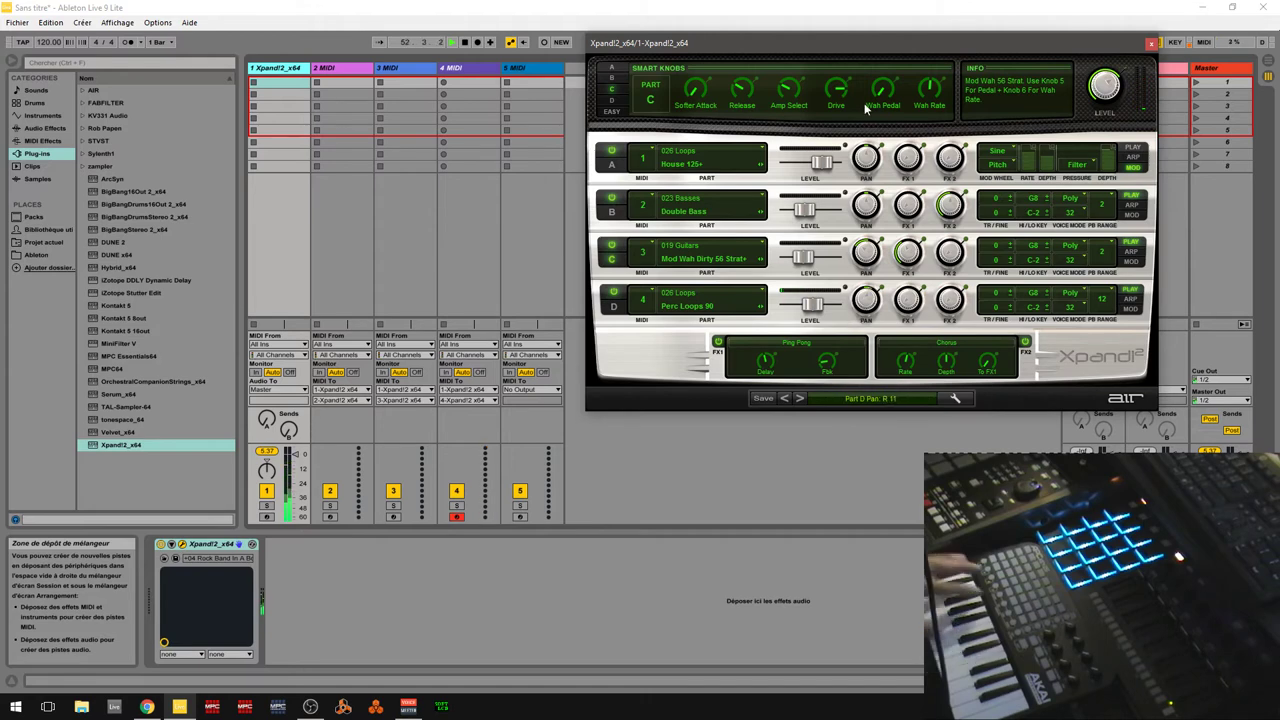
- Set the MIDI channel of parts B, C and D to 1 and arm the 1 Xpand!2_x64 track
{"action": "mouse_move", "coordinate": [835, 42]}
{"action": "left_mouse_down"}
{"action": "mouse_move", "coordinate": [762, 36]}
{"action": "mouse_move", "coordinate": [814, 48]}
{"action": "left_mouse_up"}
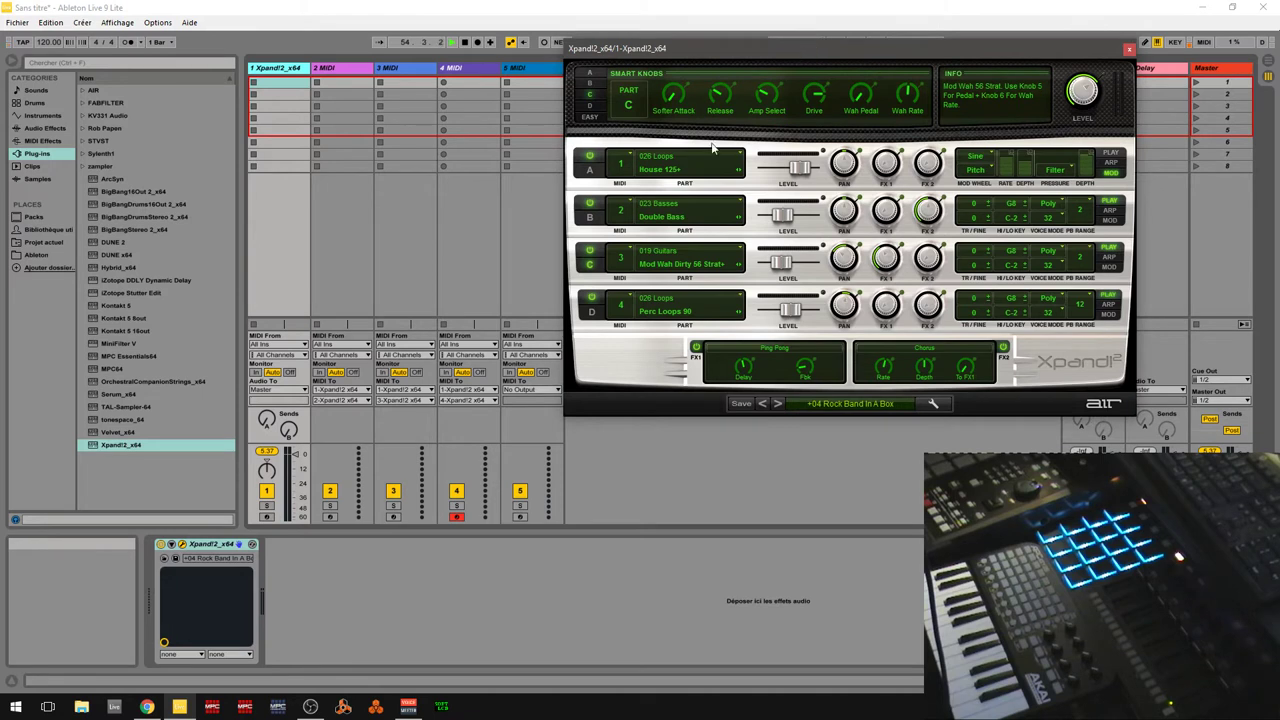
{"action": "left_click", "coordinate": [627, 212]}
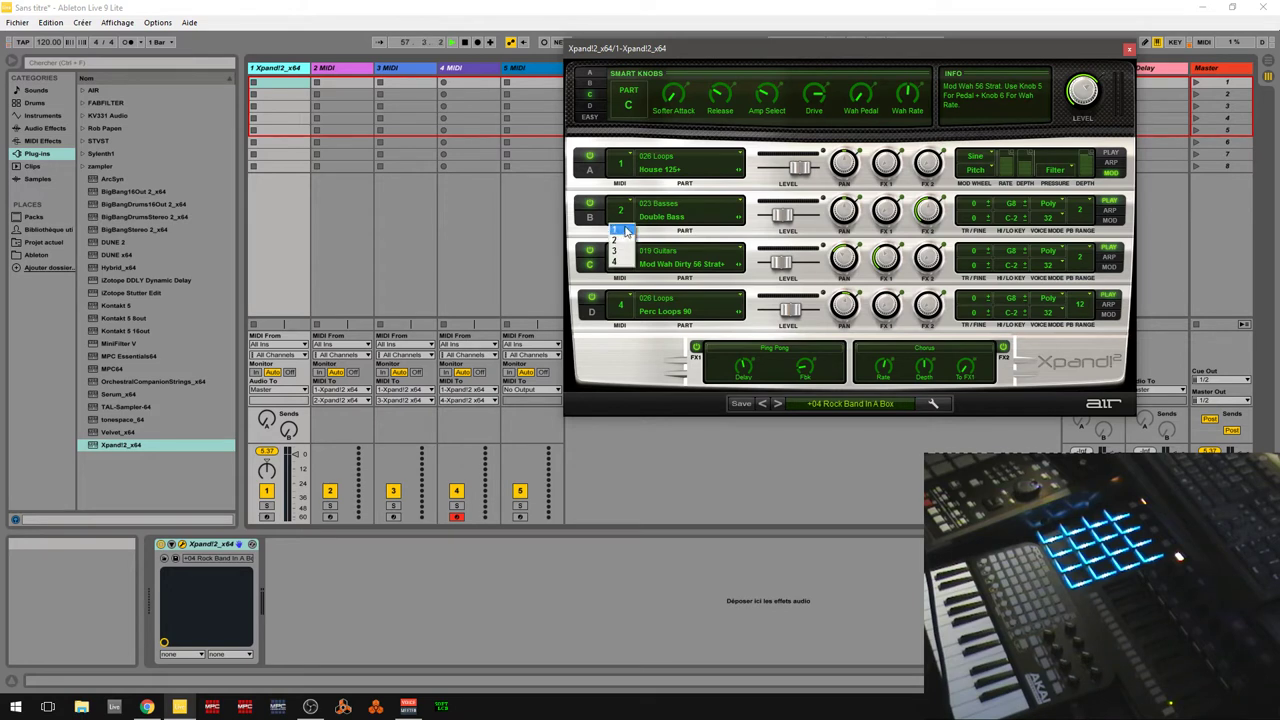
{"action": "left_click", "coordinate": [619, 229]}
{"action": "left_click", "coordinate": [620, 264]}
{"action": "left_click", "coordinate": [624, 277]}
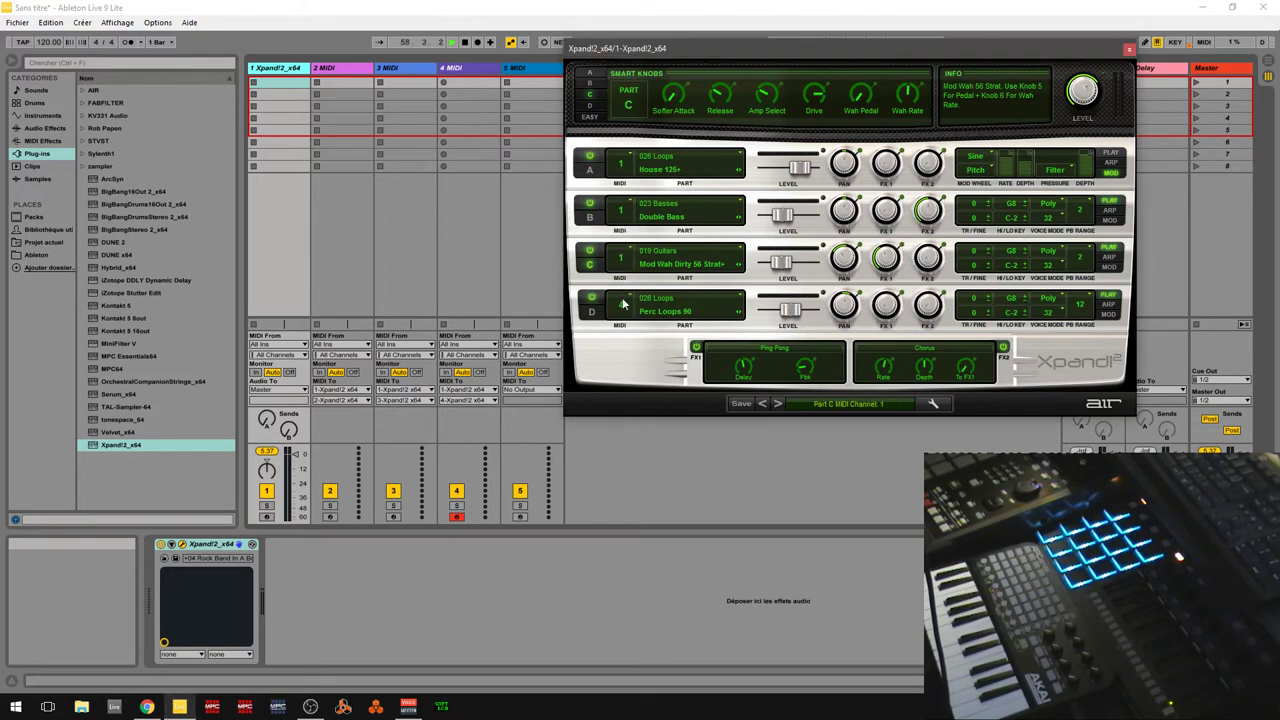
{"action": "left_click", "coordinate": [624, 305]}
{"action": "left_click", "coordinate": [624, 325]}
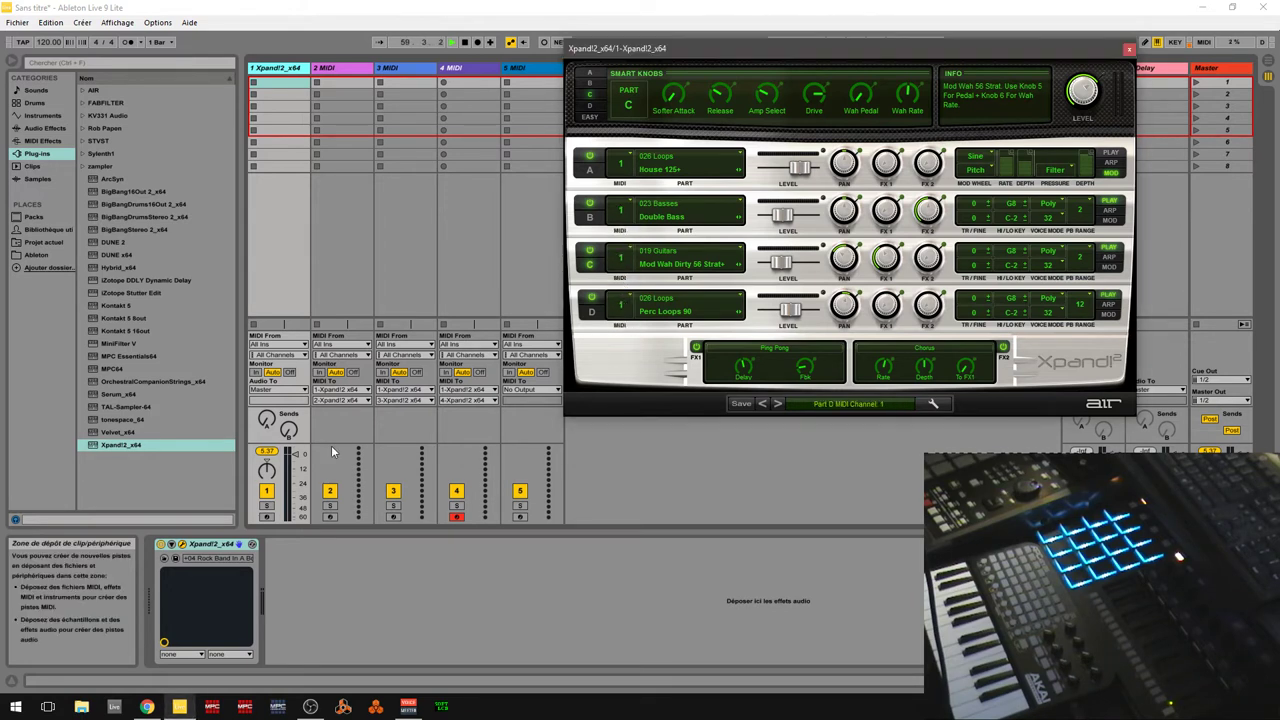
{"action": "left_click", "coordinate": [266, 517]}
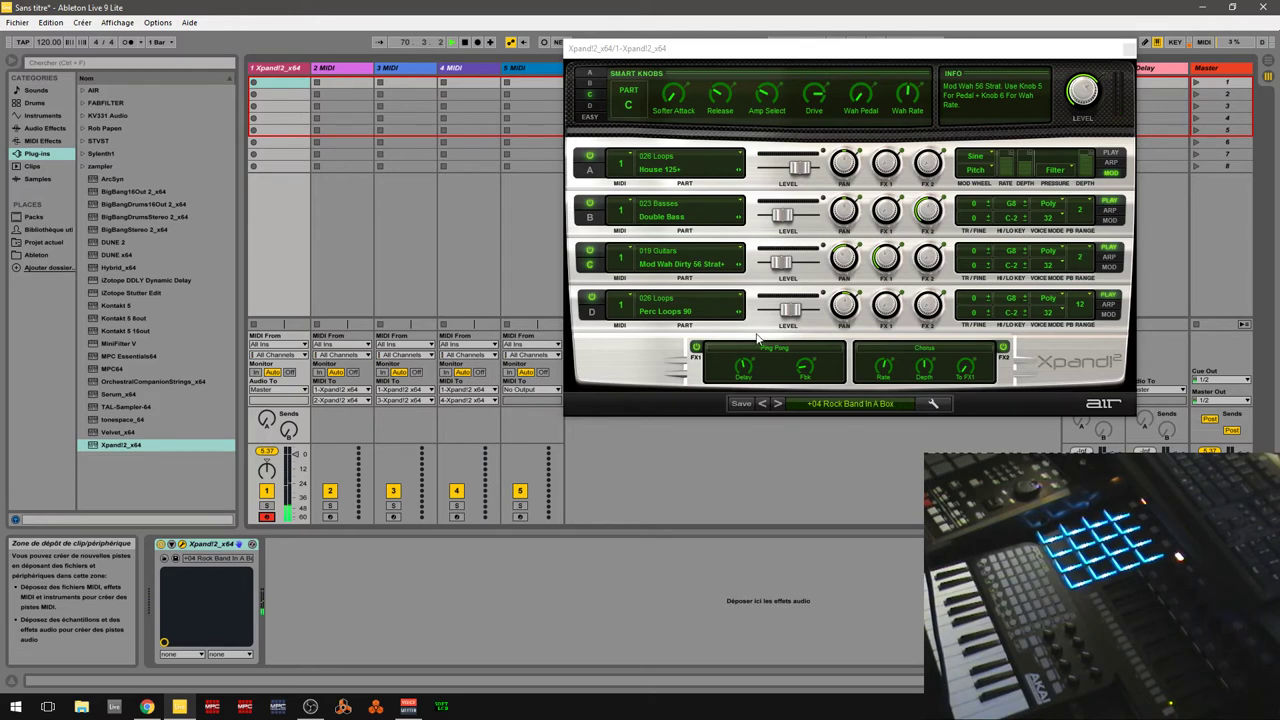
{"action": "left_click", "coordinate": [874, 404]}
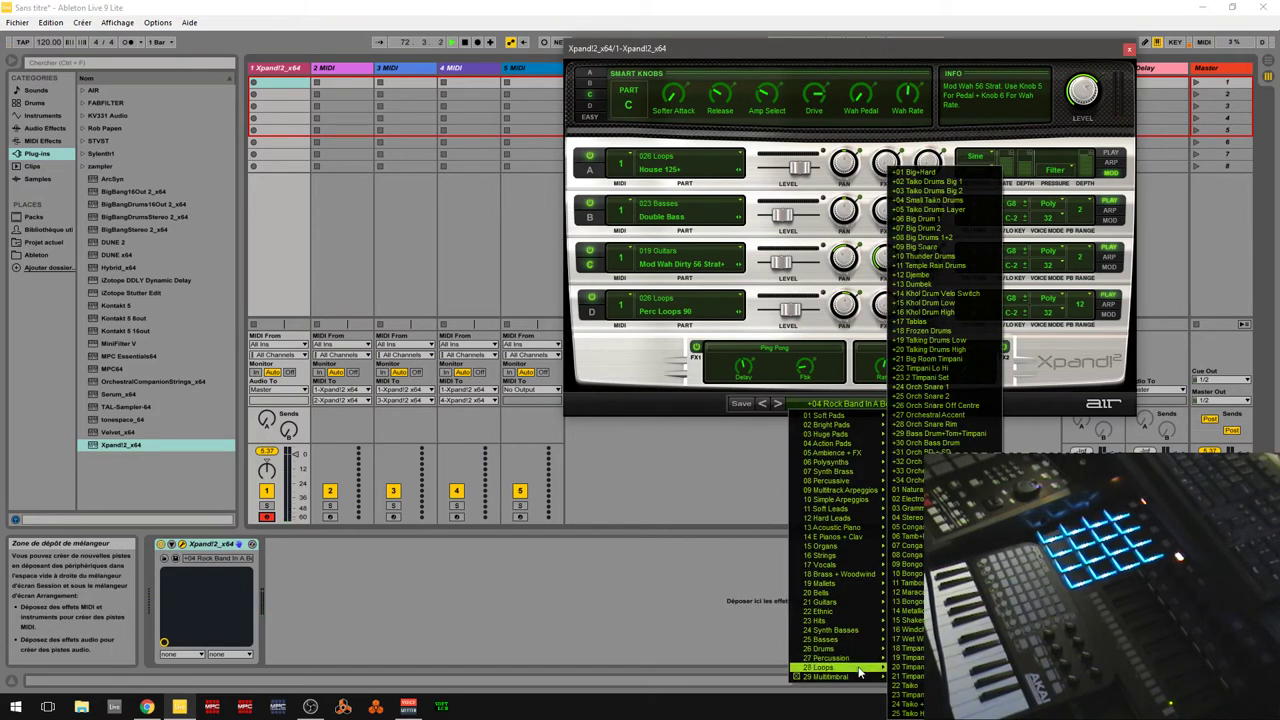
{"action": "mouse_move", "coordinate": [858, 680]}
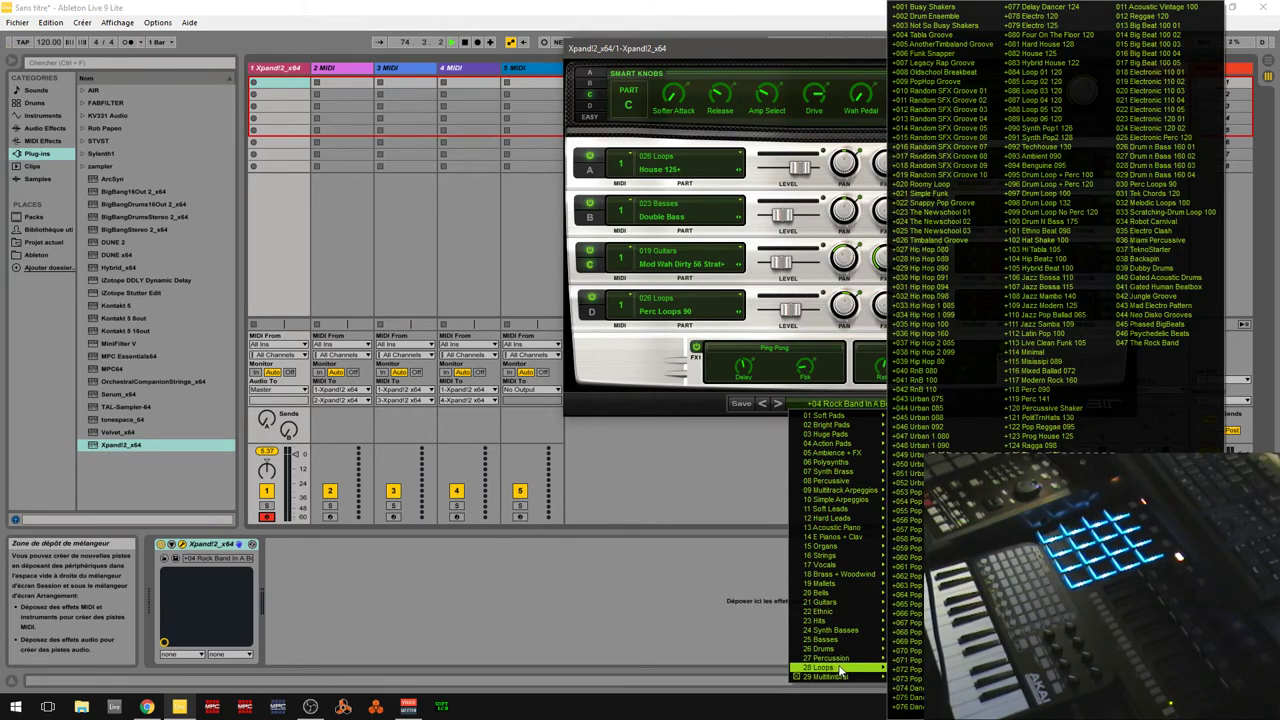
{"action": "mouse_move", "coordinate": [840, 490]}
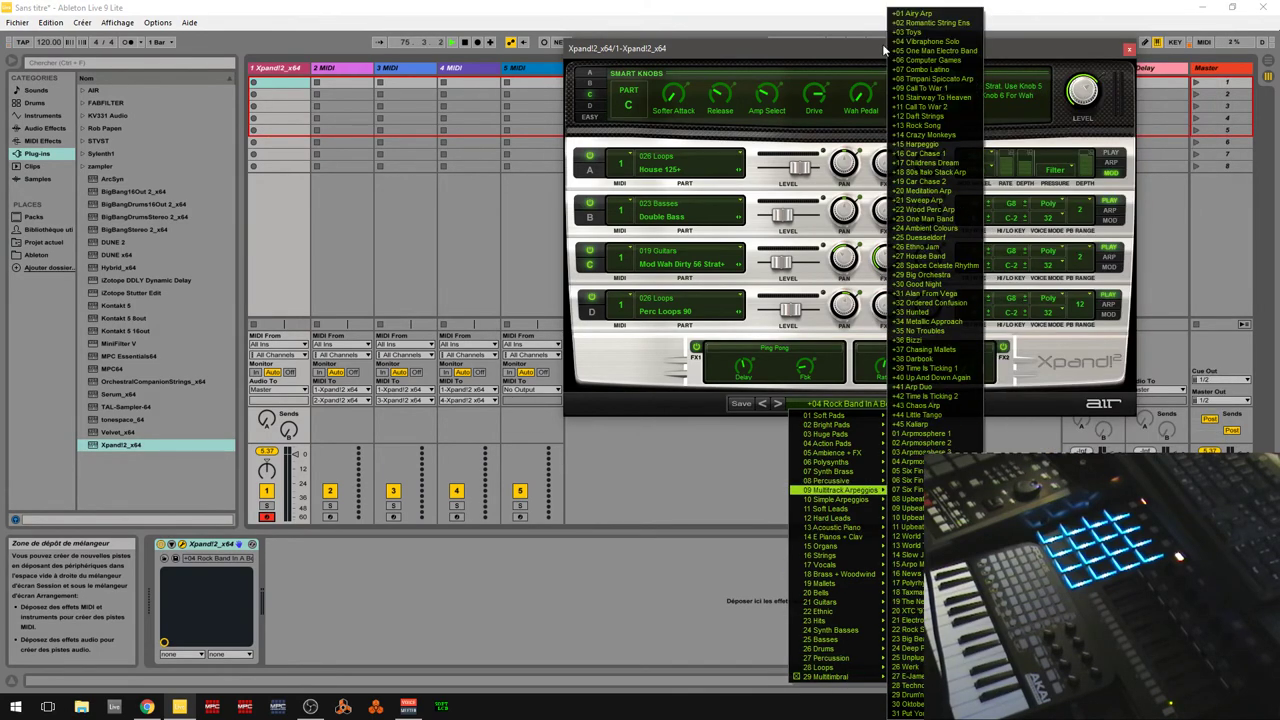
{"action": "left_click", "coordinate": [837, 47]}
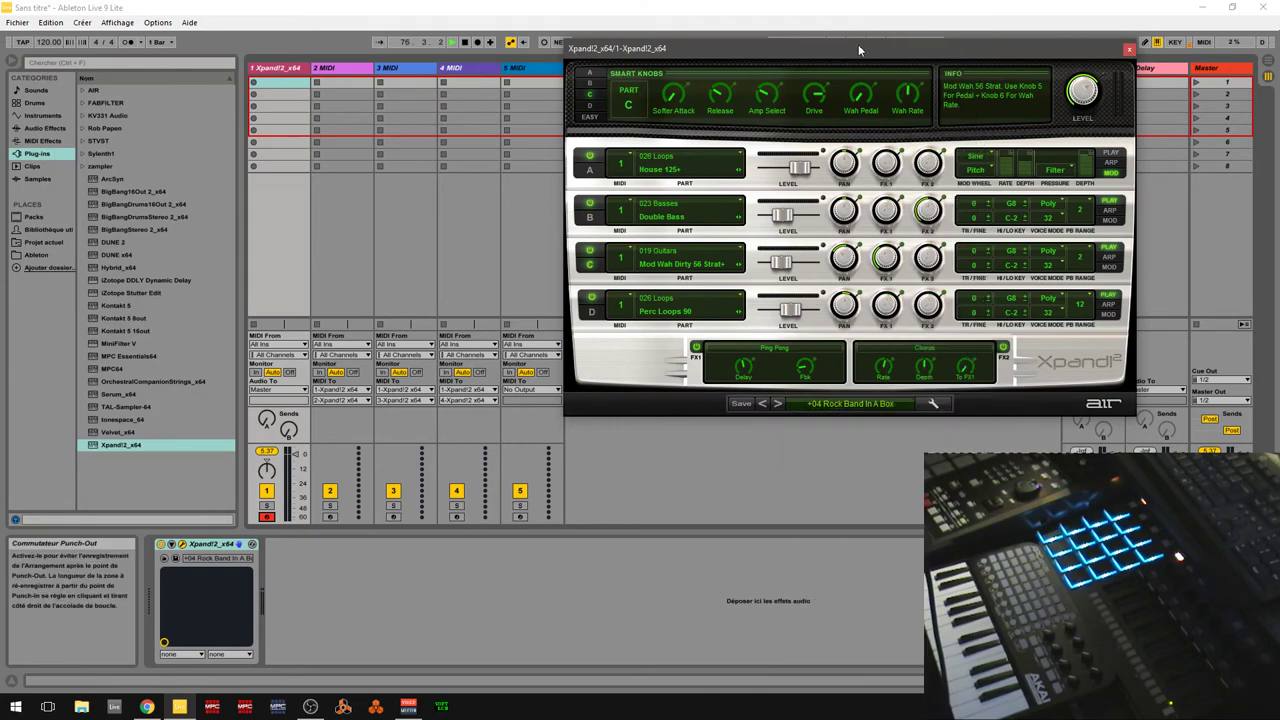
- Try the preset 16 Windchimes from 27 Percussion, followed by the next preset, 17 Wet Windchimes
{"action": "left_click_drag", "start_coordinate": [858, 44], "coordinate": [313, 46]}
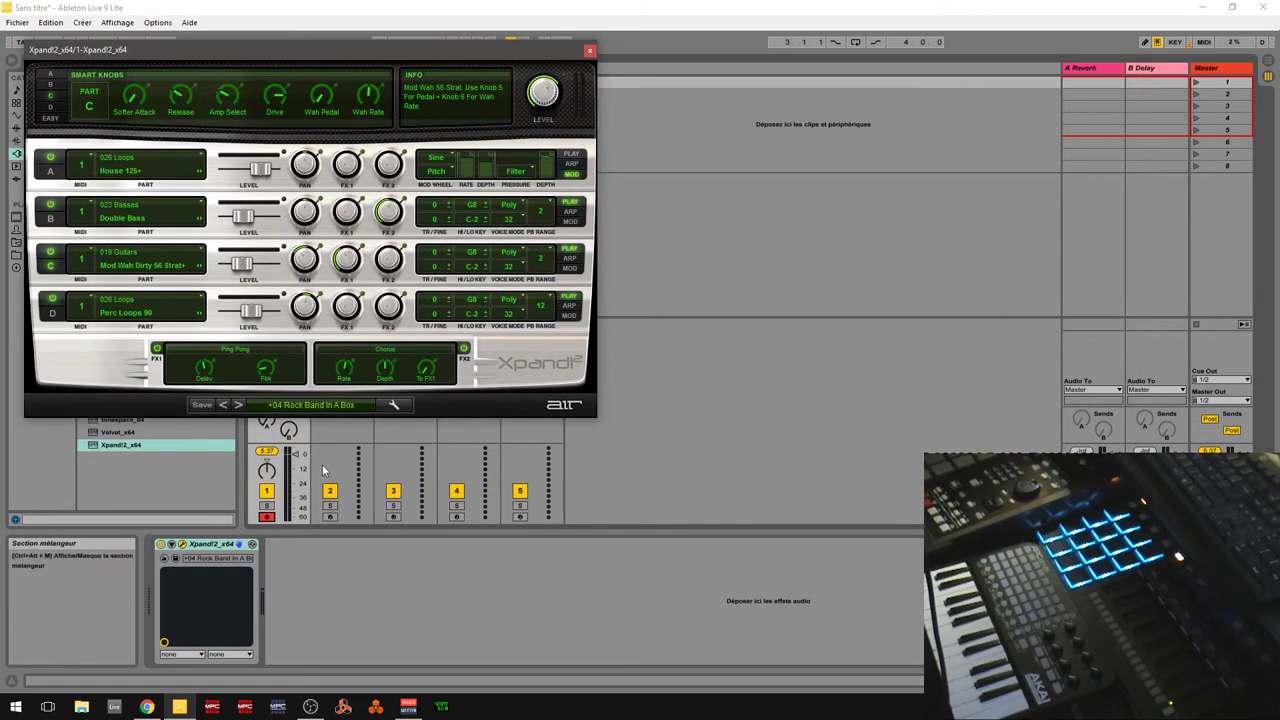
{"action": "left_click", "coordinate": [299, 408]}
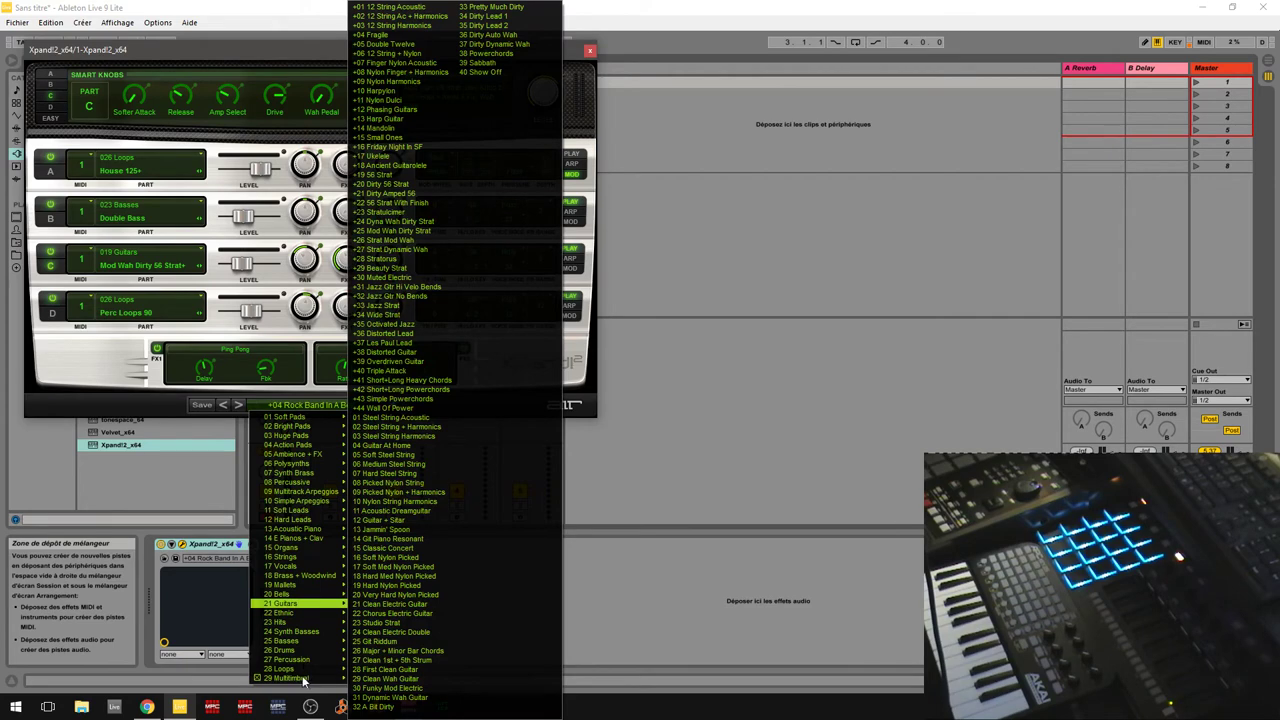
{"action": "mouse_move", "coordinate": [290, 680]}
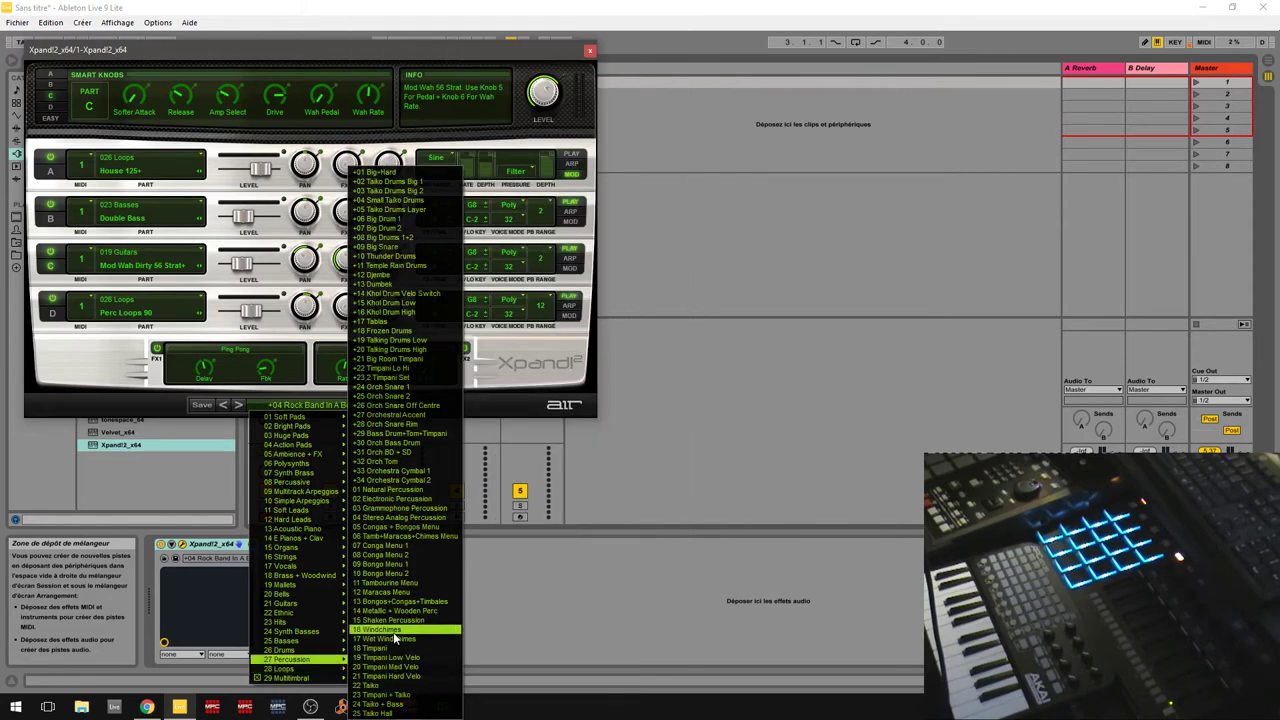
{"action": "left_click", "coordinate": [393, 632]}
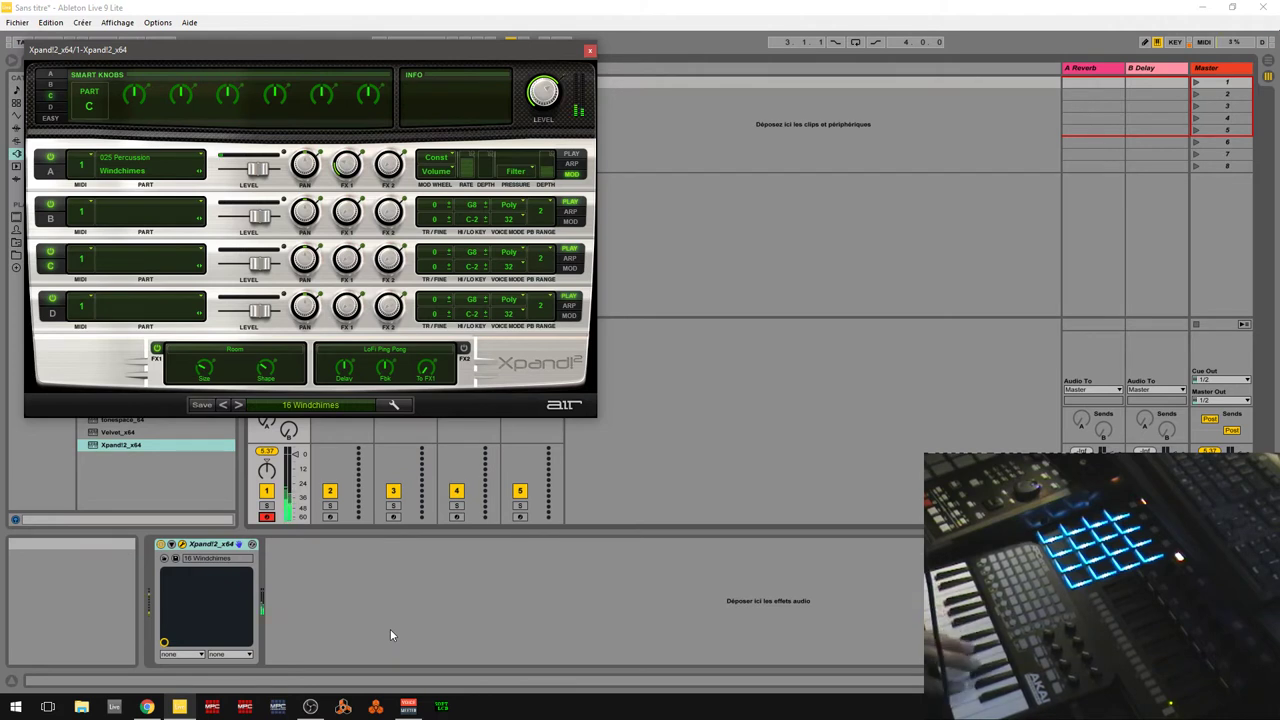
{"action": "left_click", "coordinate": [238, 405]}
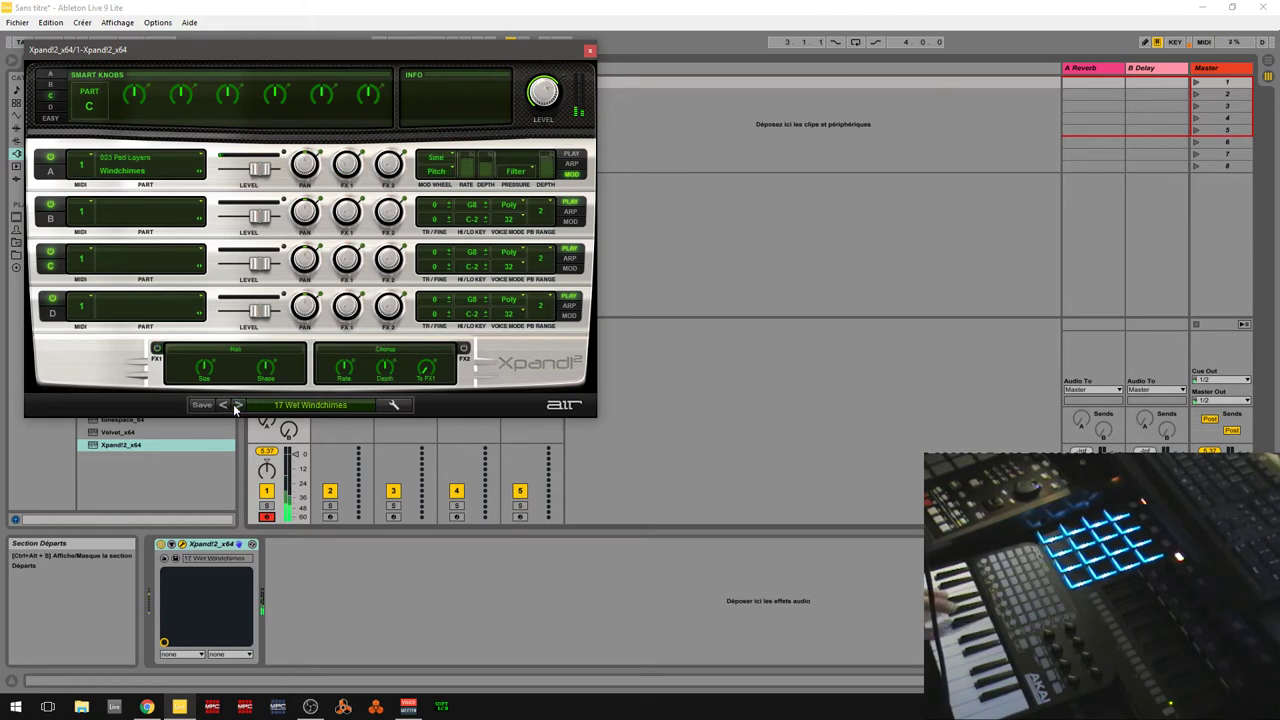
- Load the preset 08 Conga Menu 2 from 27 Percussion
{"action": "left_click", "coordinate": [265, 407]}
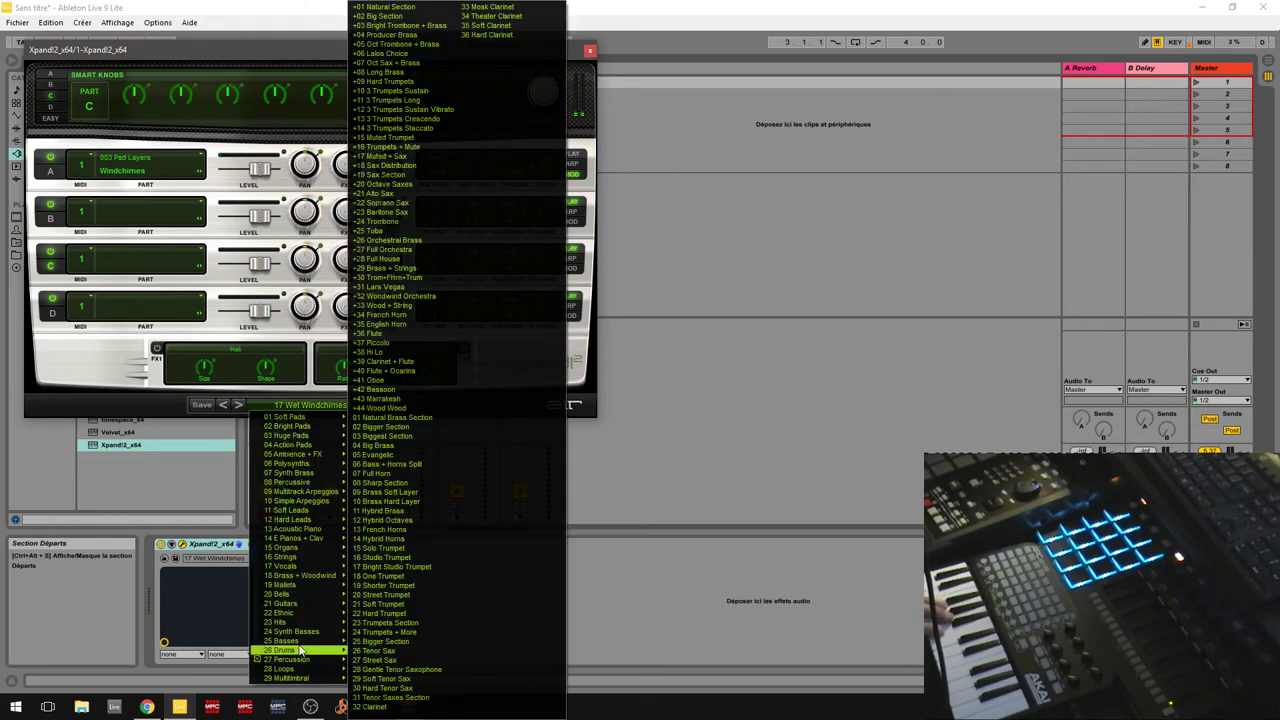
{"action": "mouse_move", "coordinate": [312, 665]}
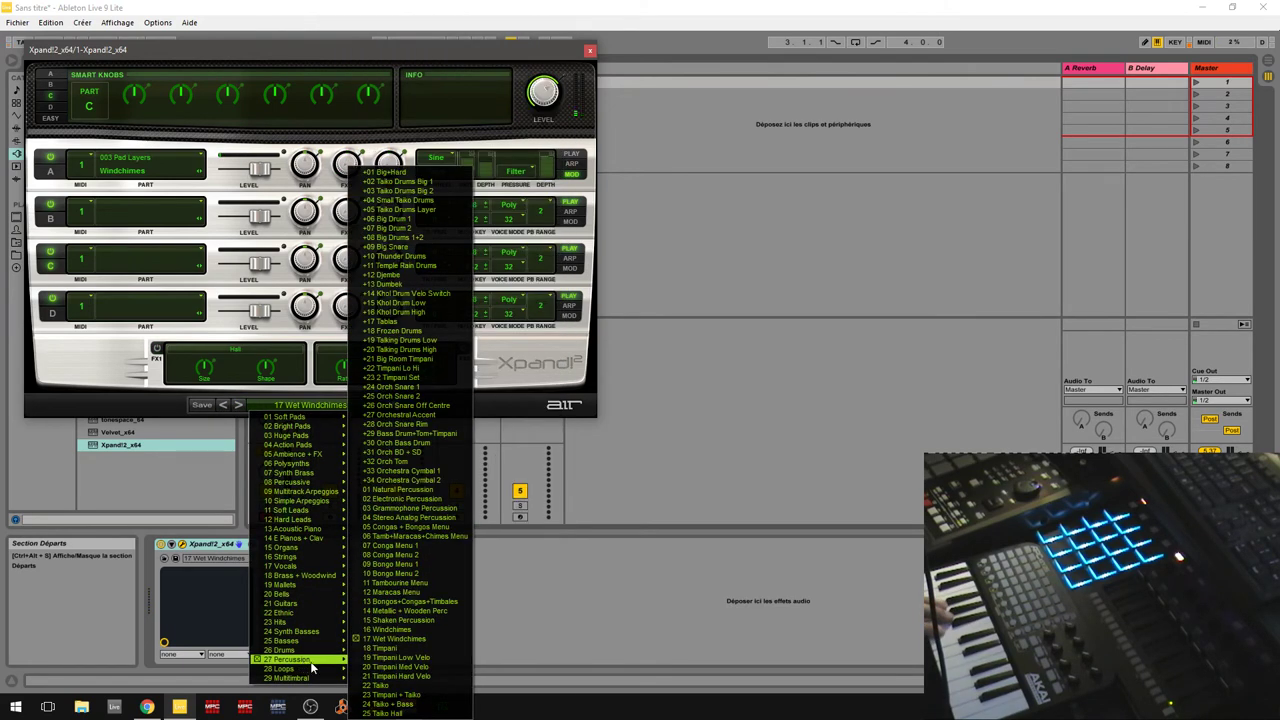
{"action": "left_click", "coordinate": [396, 564]}
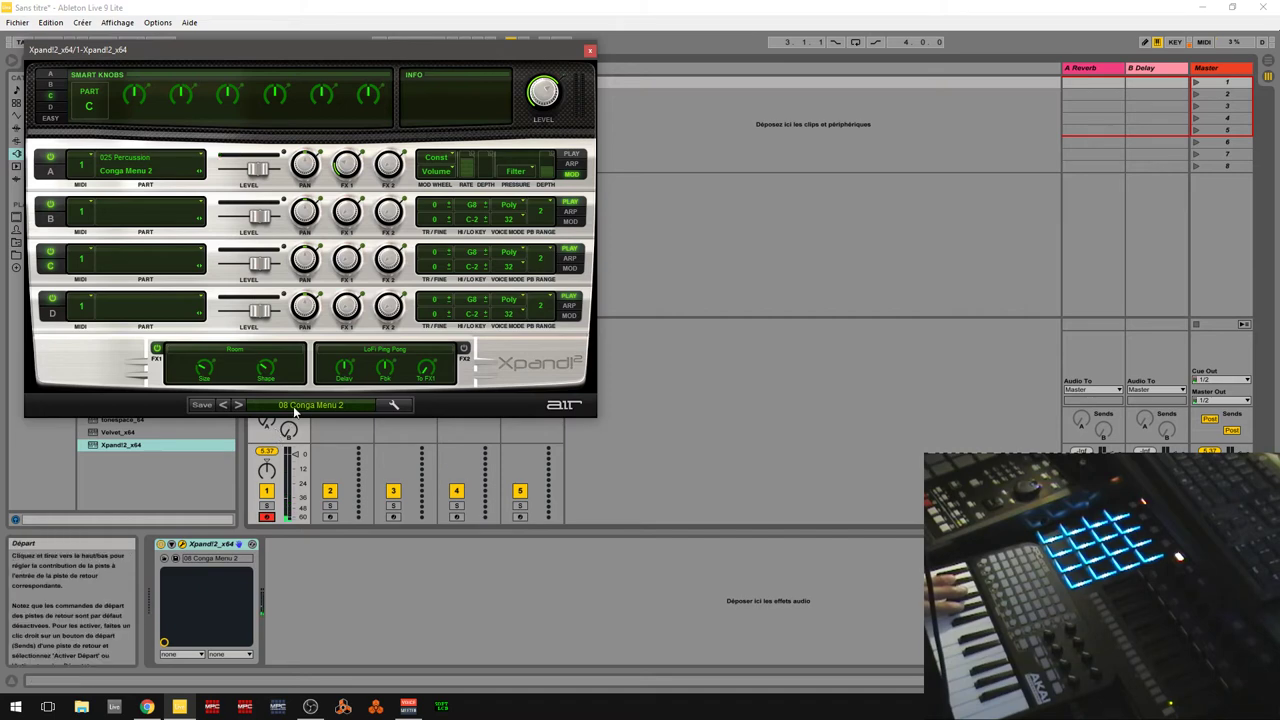
- Try the preset 32 303 Sequencer from 24 Synth Basses
{"action": "left_click", "coordinate": [294, 406]}
{"action": "mouse_move", "coordinate": [316, 651]}
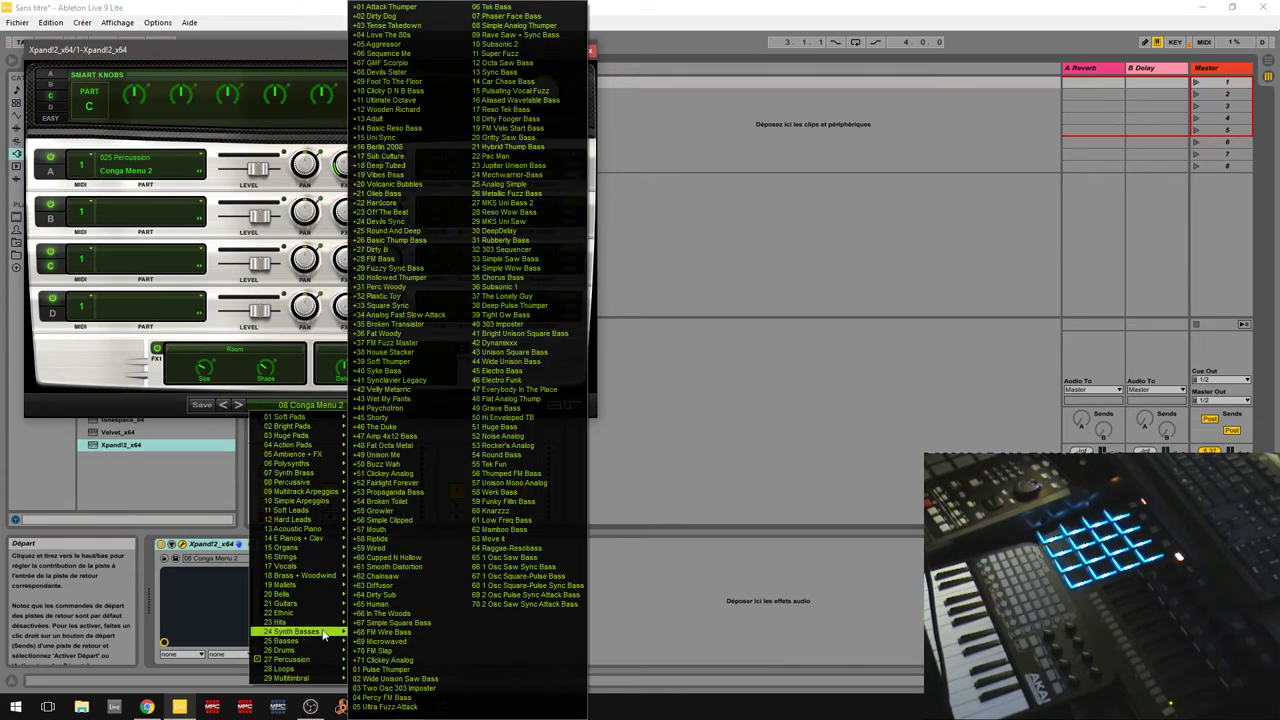
{"action": "left_click", "coordinate": [530, 249]}
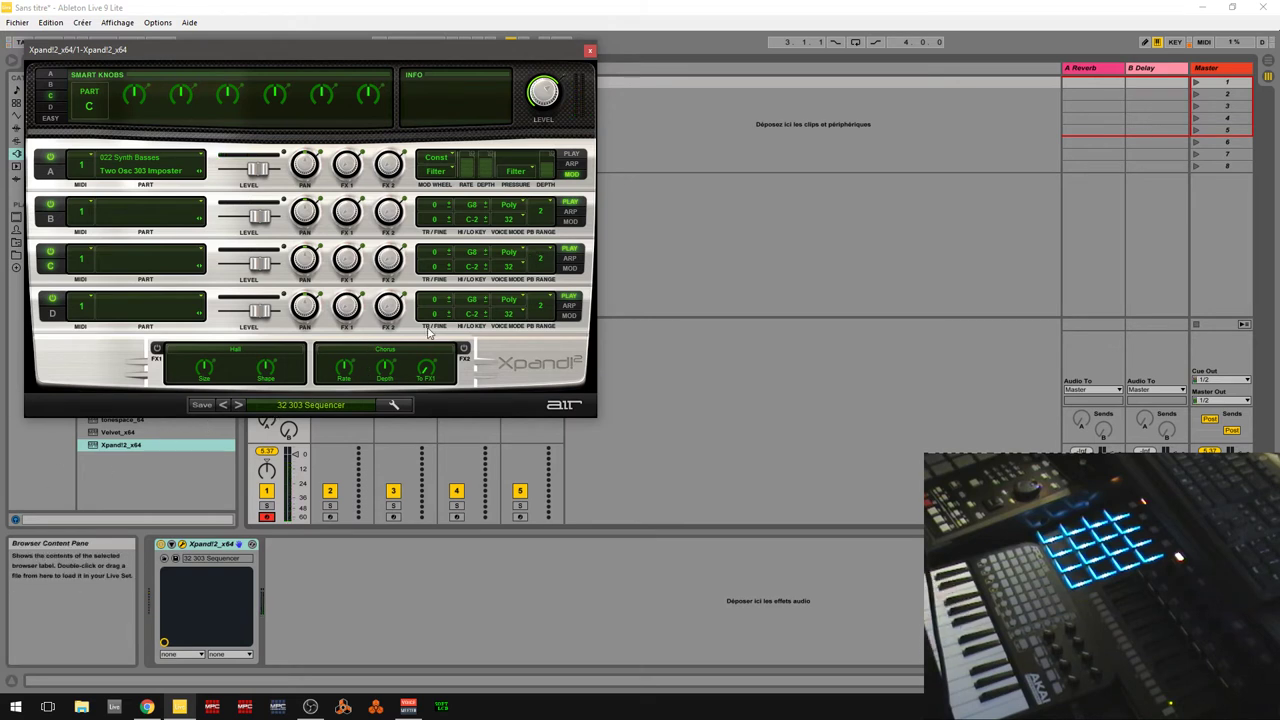
- Adjust part A's pressure depth slightly and set its mod wheel depth to -6 %
{"action": "left_click_drag", "start_coordinate": [546, 166], "coordinate": [549, 161]}
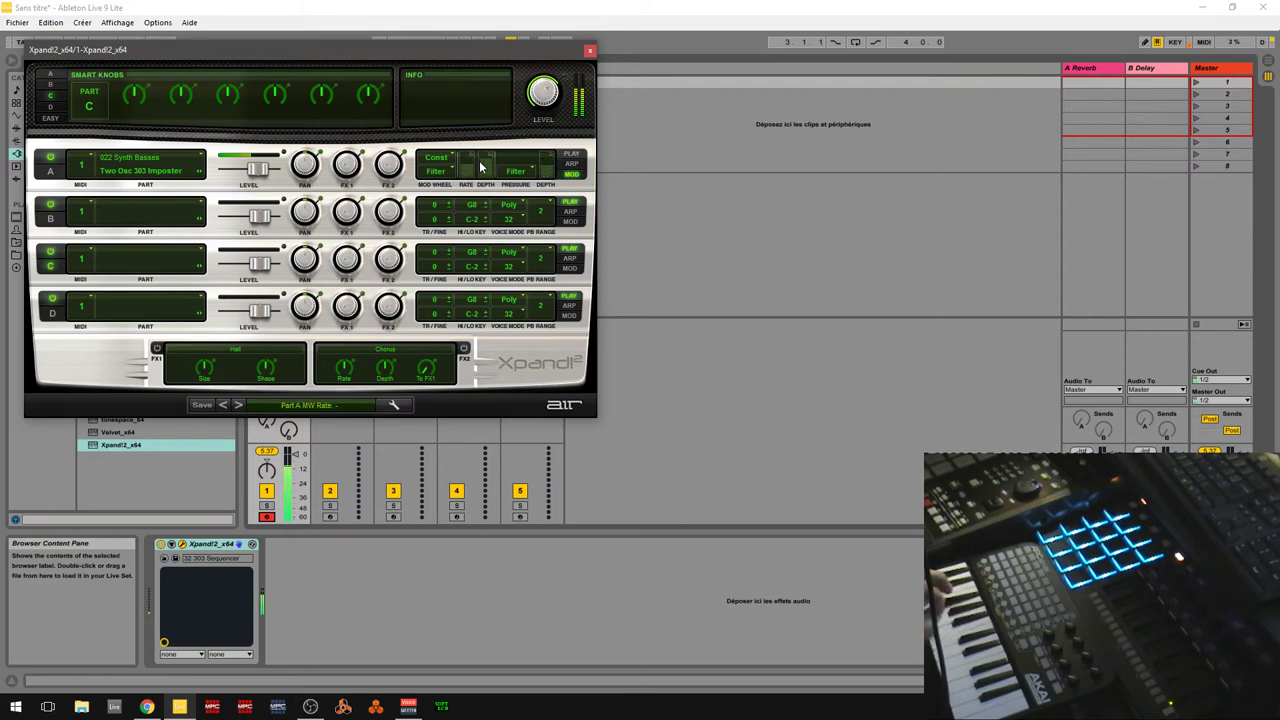
{"action": "left_click_drag", "start_coordinate": [480, 163], "coordinate": [478, 174]}
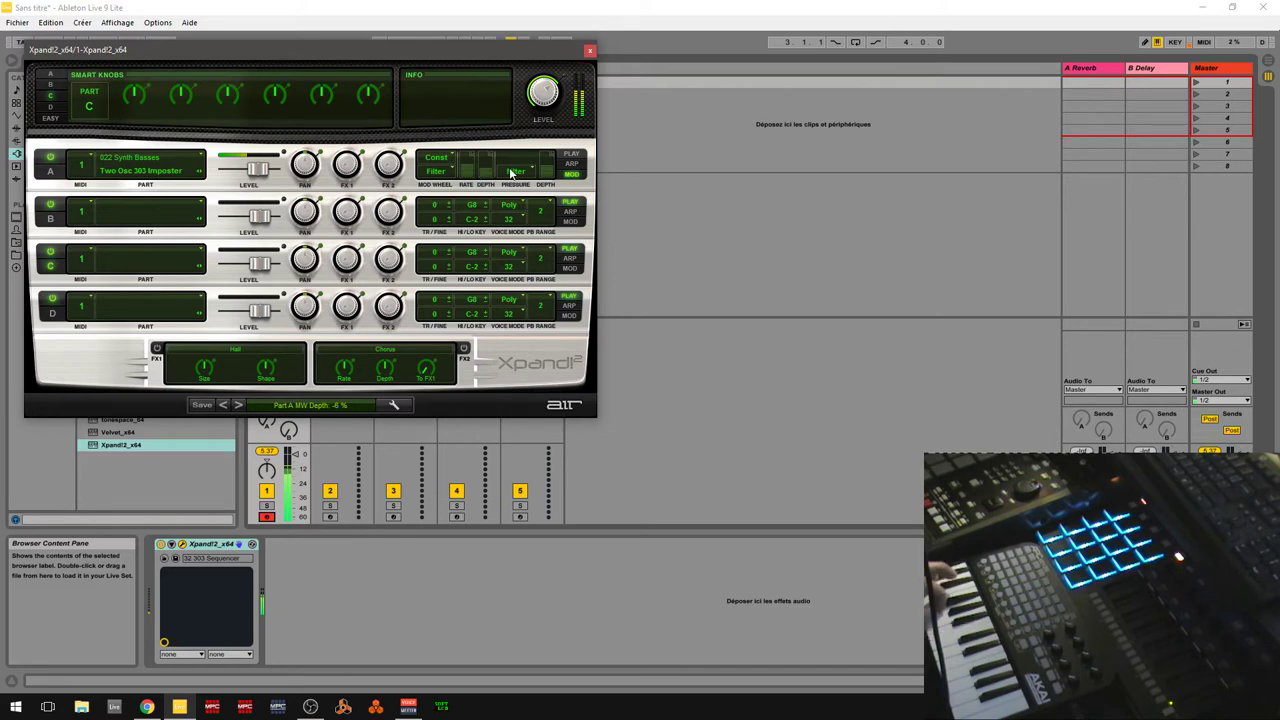
{"action": "left_click", "coordinate": [218, 548]}
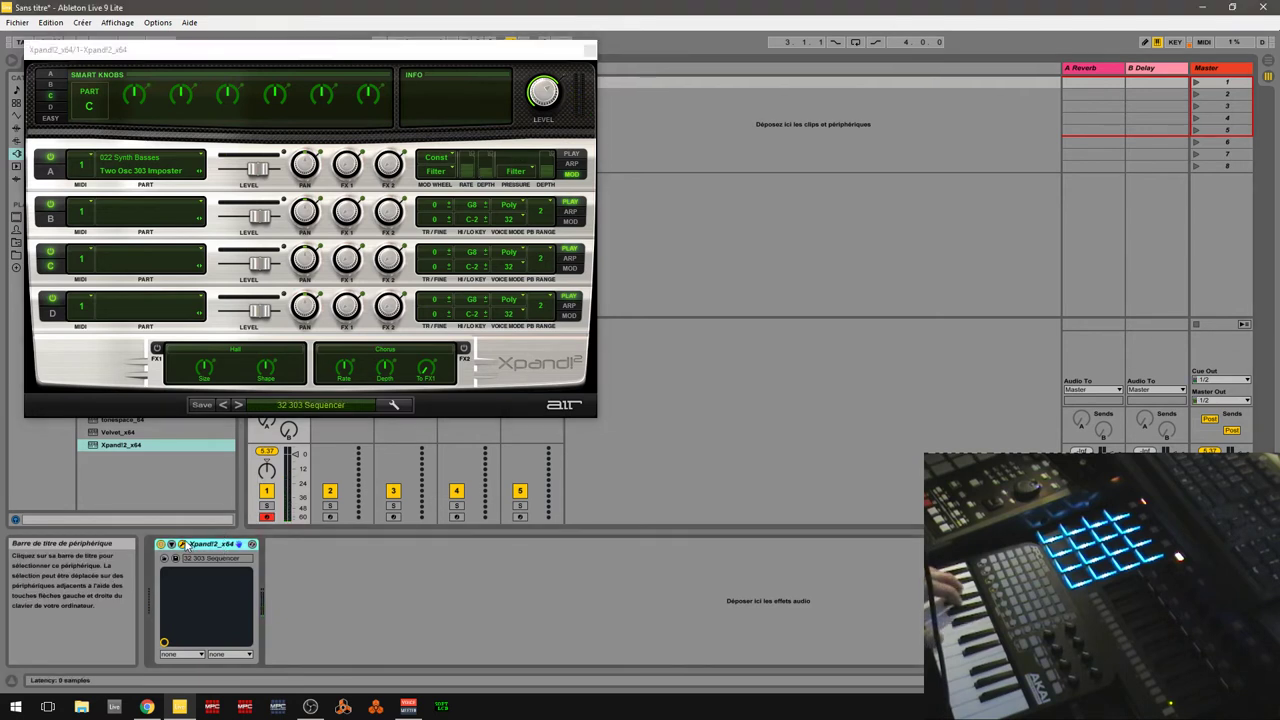
- Try the preset +29 Angels Hit from 23 Hits, followed by the next preset, +30 Brass Hit 2
{"action": "left_click", "coordinate": [300, 405]}
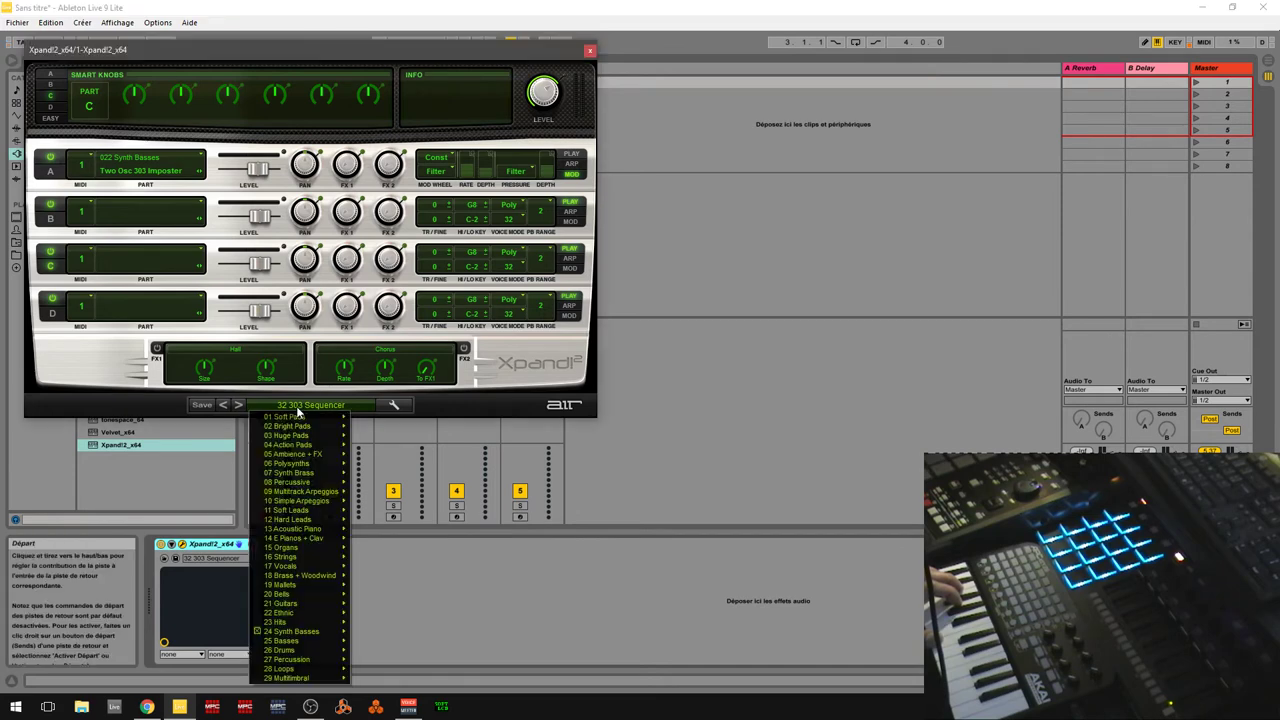
{"action": "mouse_move", "coordinate": [301, 624]}
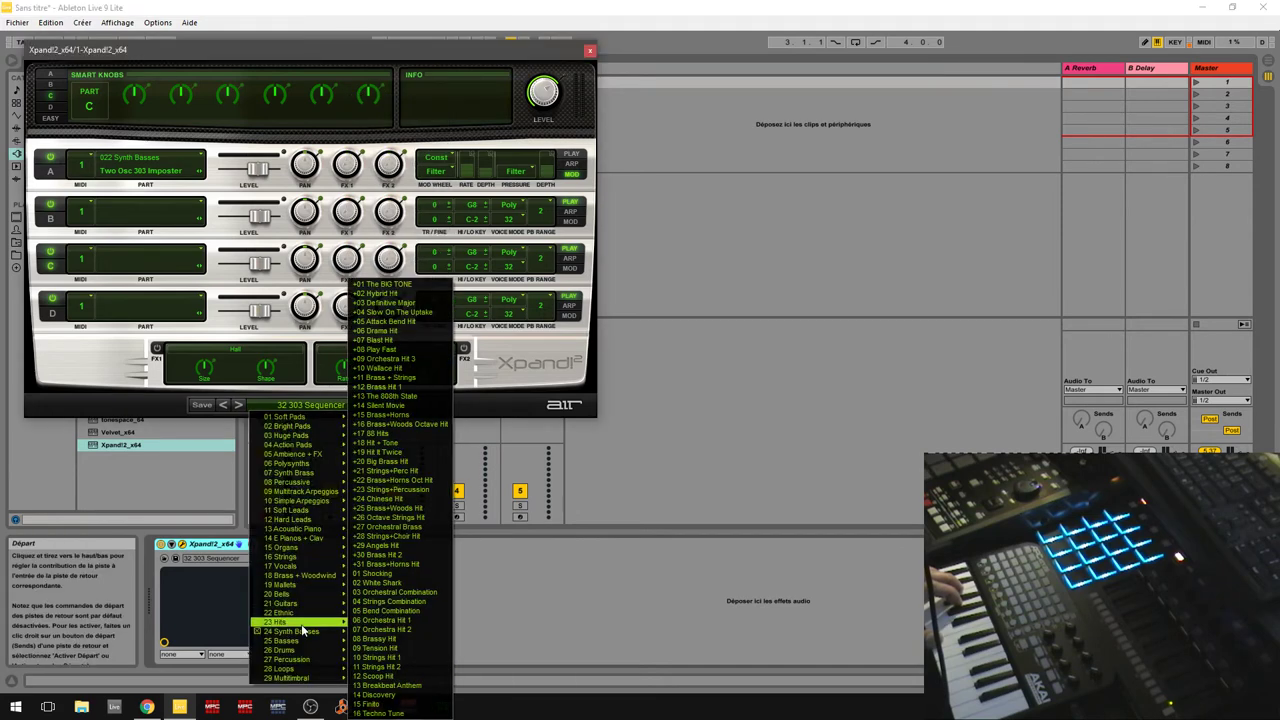
{"action": "left_click", "coordinate": [372, 544]}
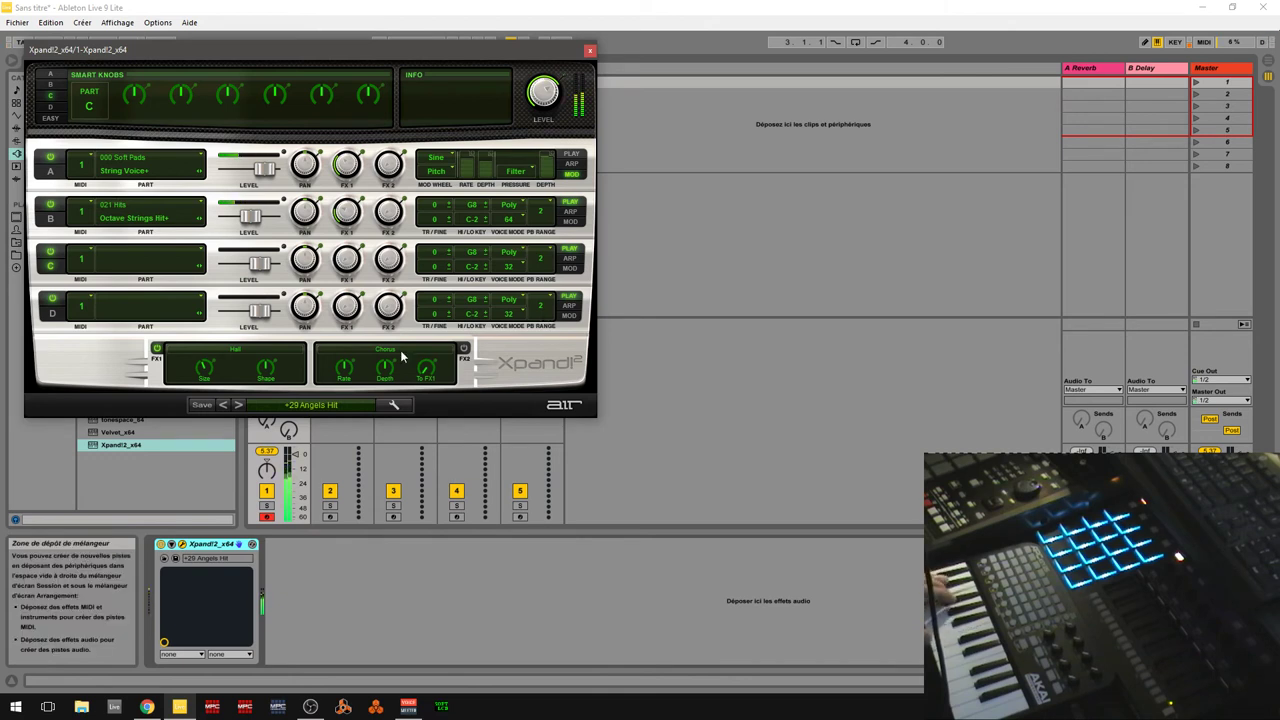
{"action": "left_click", "coordinate": [237, 404]}
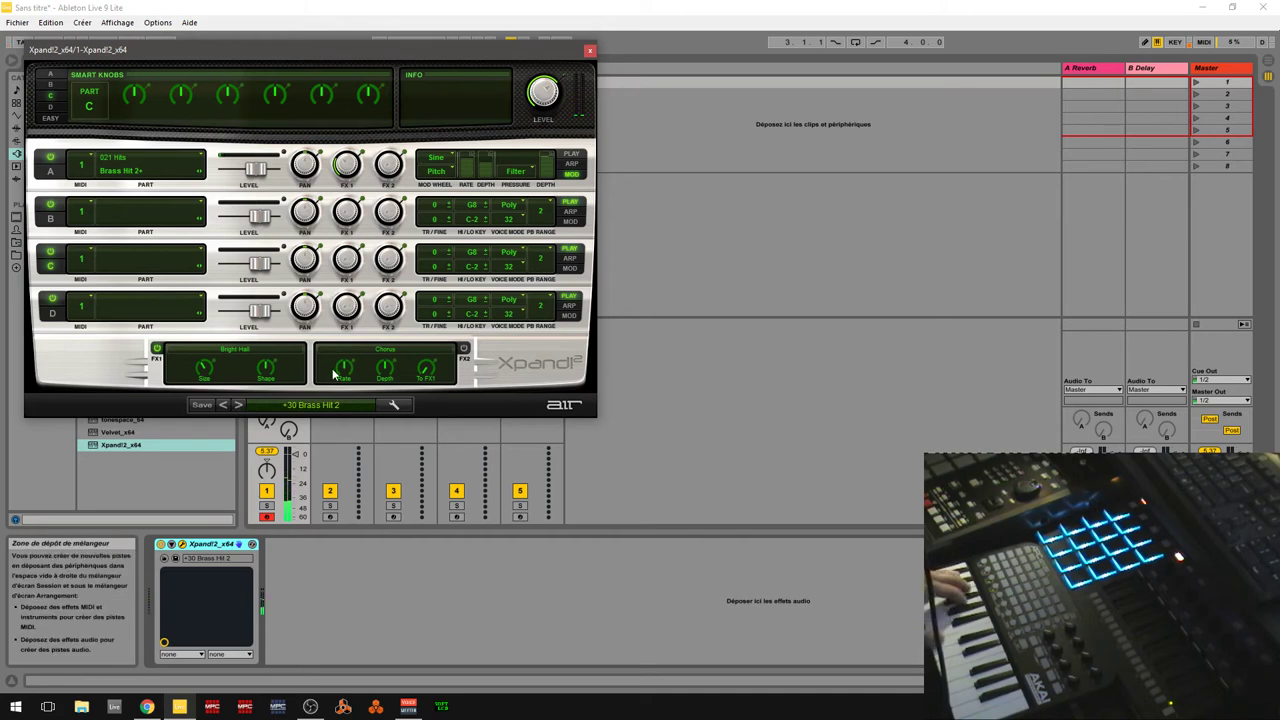
- Try the preset 23 Music Box from 19 Mallets
{"action": "left_click", "coordinate": [330, 406]}
{"action": "mouse_move", "coordinate": [306, 617]}
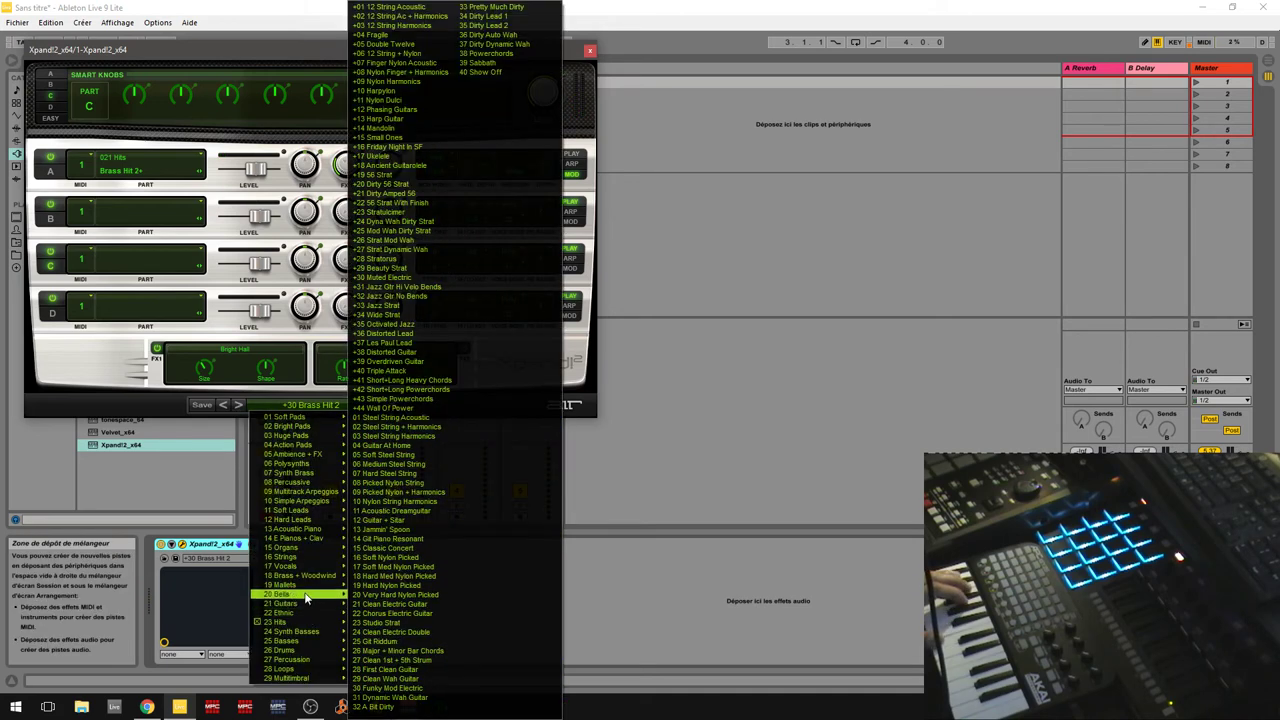
{"action": "mouse_move", "coordinate": [301, 590]}
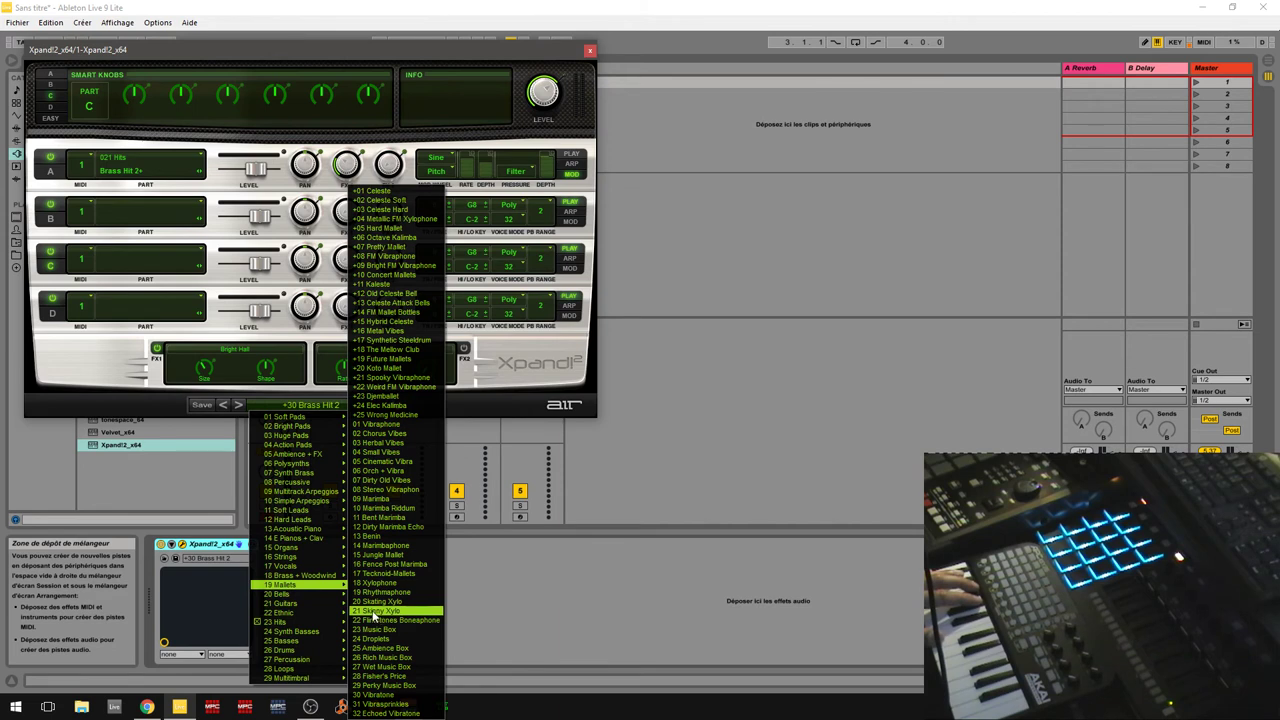
{"action": "left_click", "coordinate": [379, 629]}
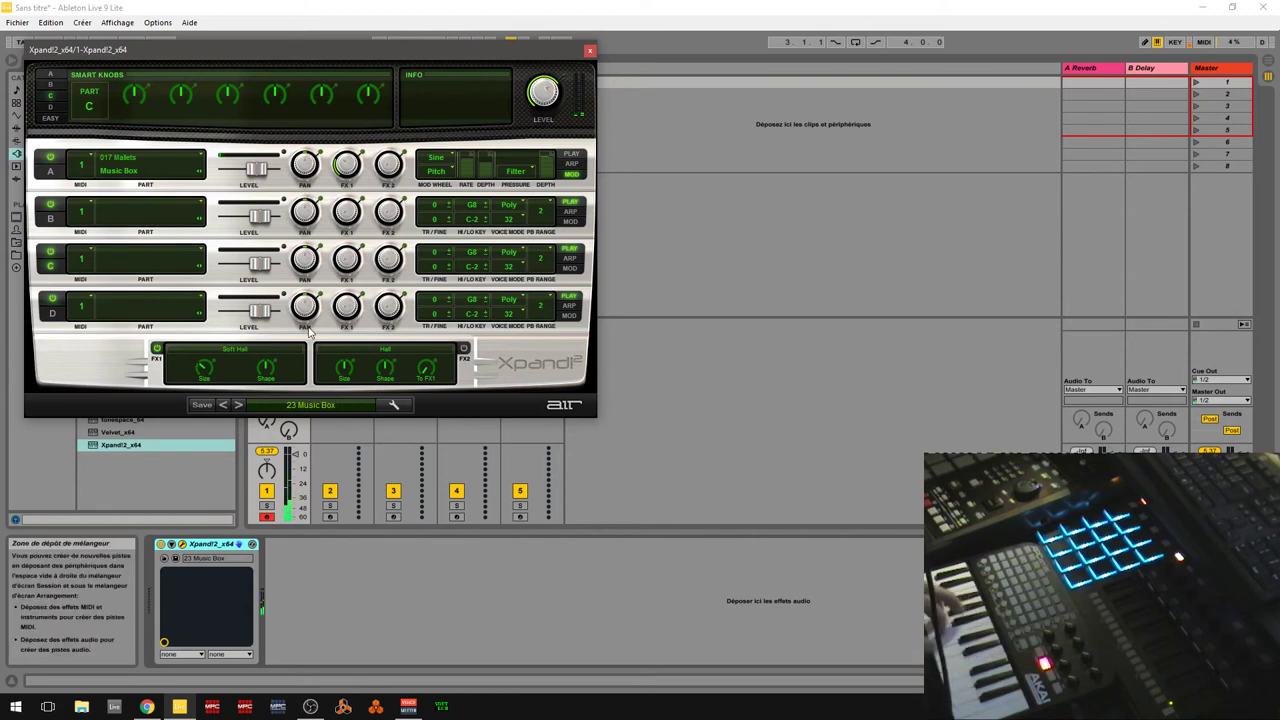
- Try the preset 15 Breathy Hybrid Pad from 17 Vocals
{"action": "left_click", "coordinate": [279, 406]}
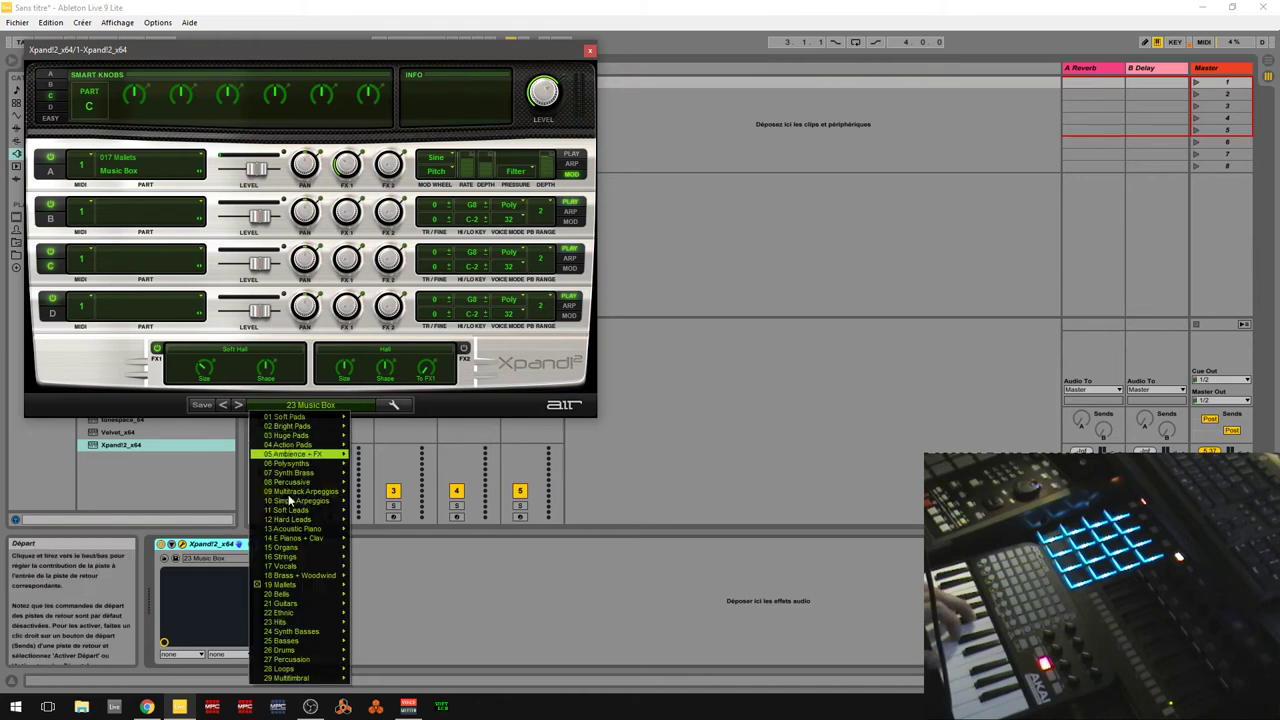
{"action": "mouse_move", "coordinate": [296, 596]}
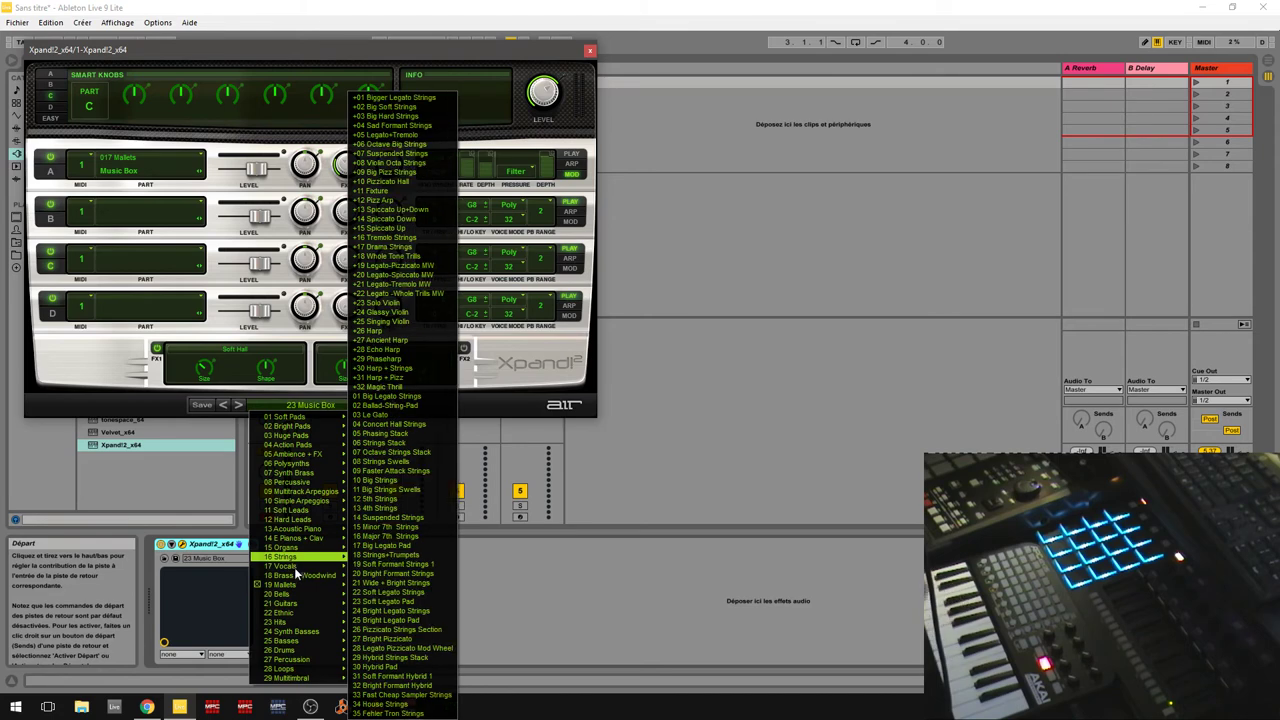
{"action": "left_click", "coordinate": [395, 536]}
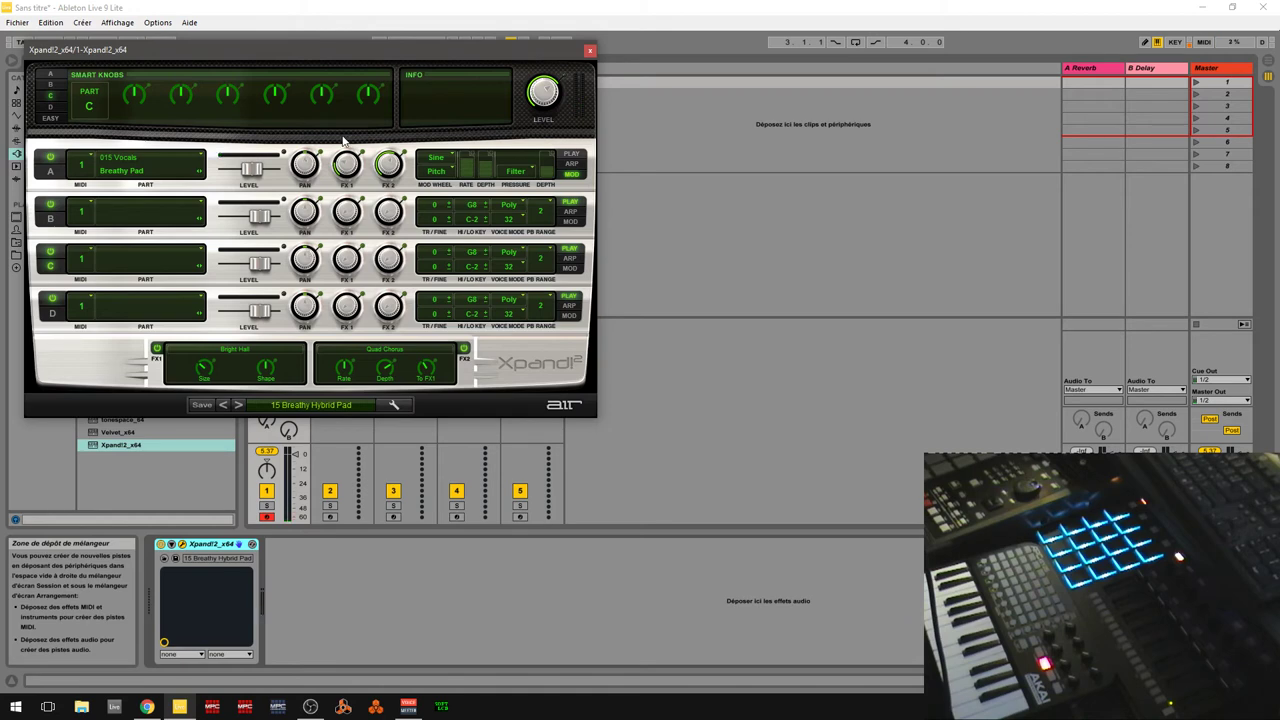
- Try +02 Romantic String Ens from 09 Multitrack Arpeggios, followed by loading +08 Timpani Spiccato Arp from the same category
{"action": "left_click", "coordinate": [323, 406]}
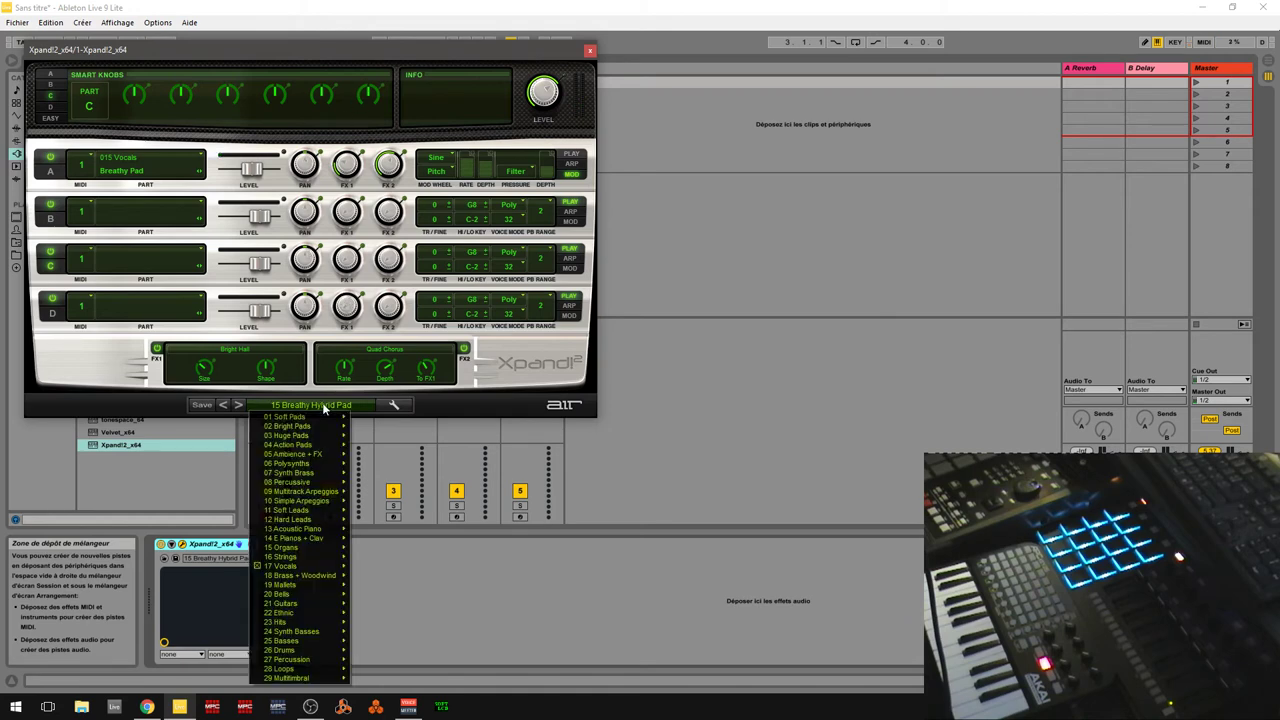
{"action": "mouse_move", "coordinate": [319, 560]}
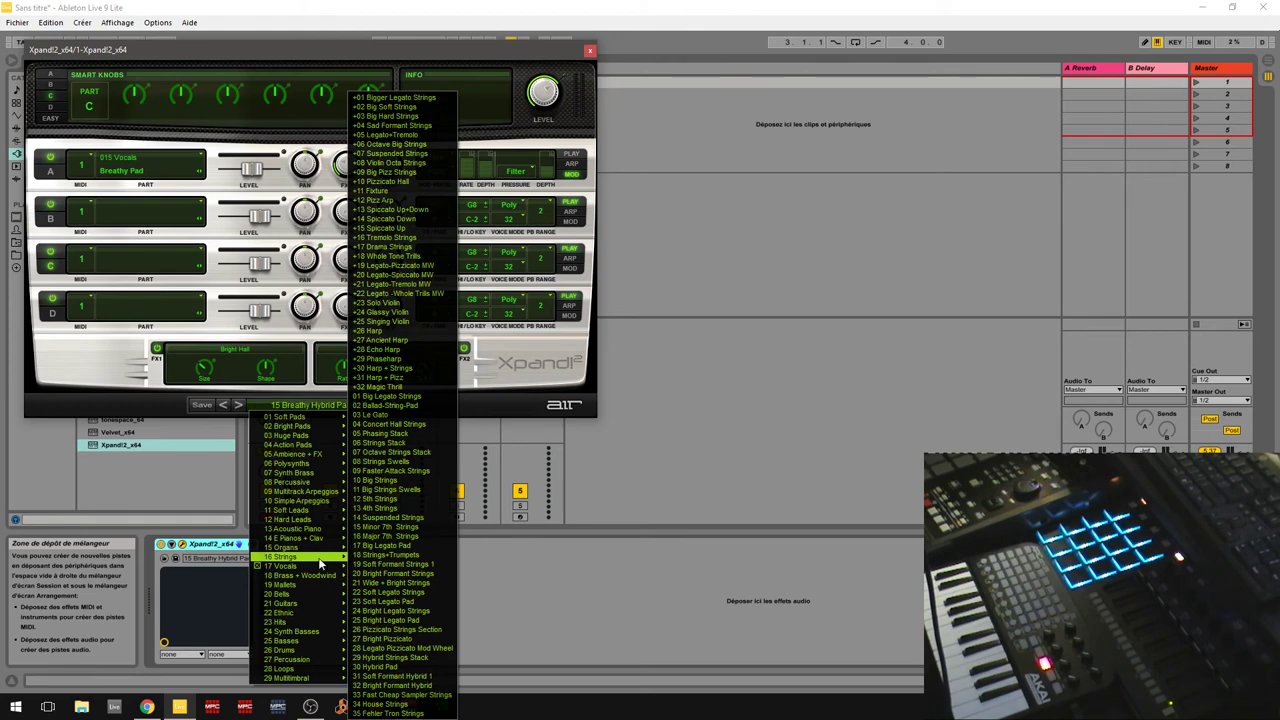
{"action": "mouse_move", "coordinate": [318, 497]}
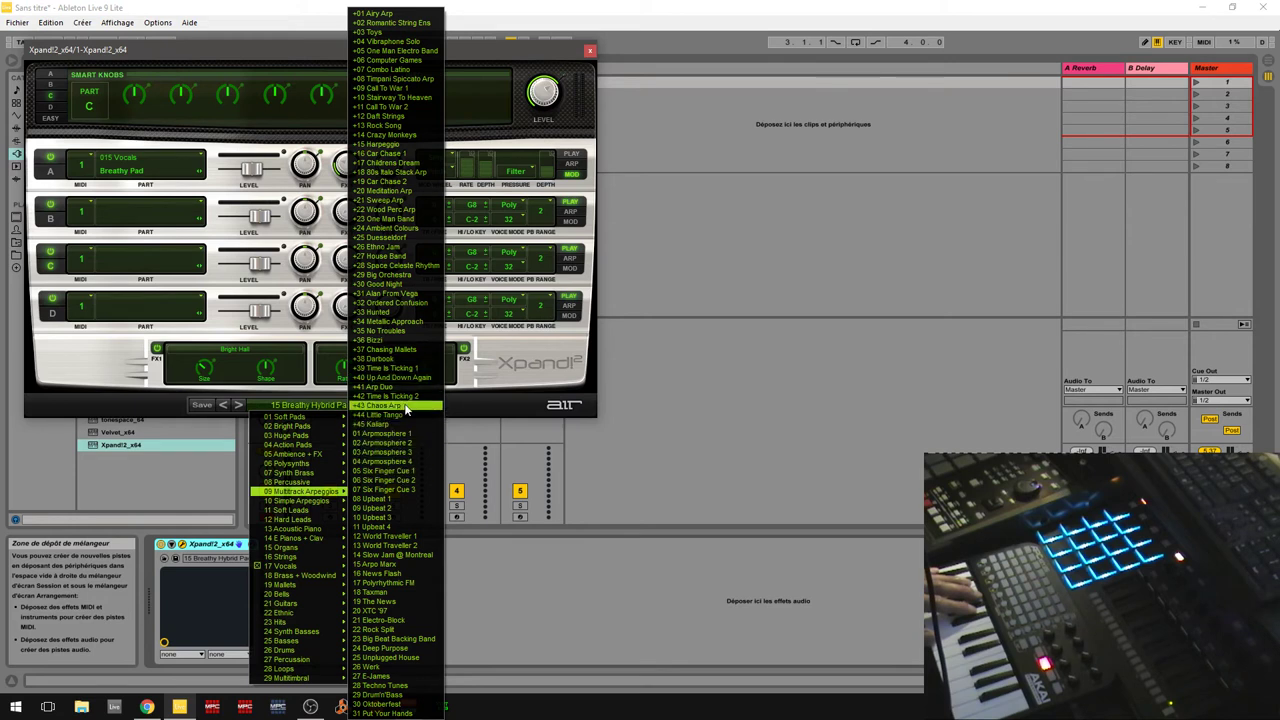
{"action": "left_click", "coordinate": [395, 23]}
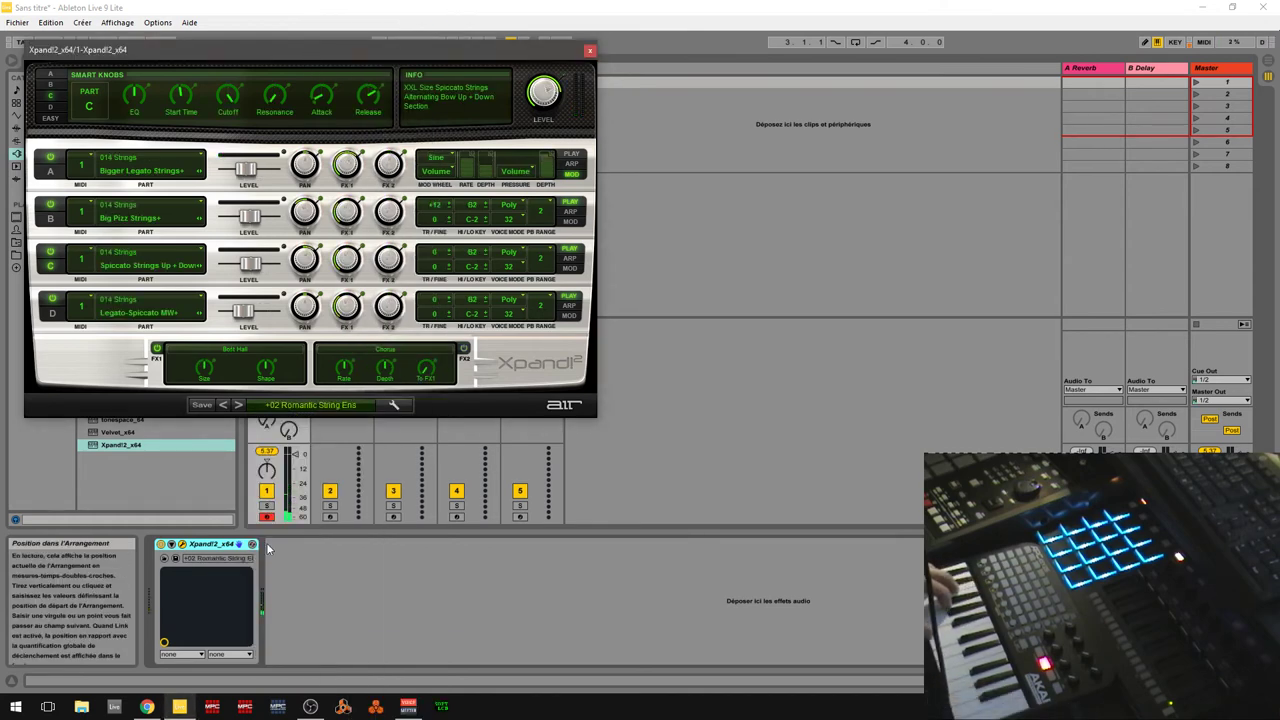
{"action": "left_click", "coordinate": [313, 406]}
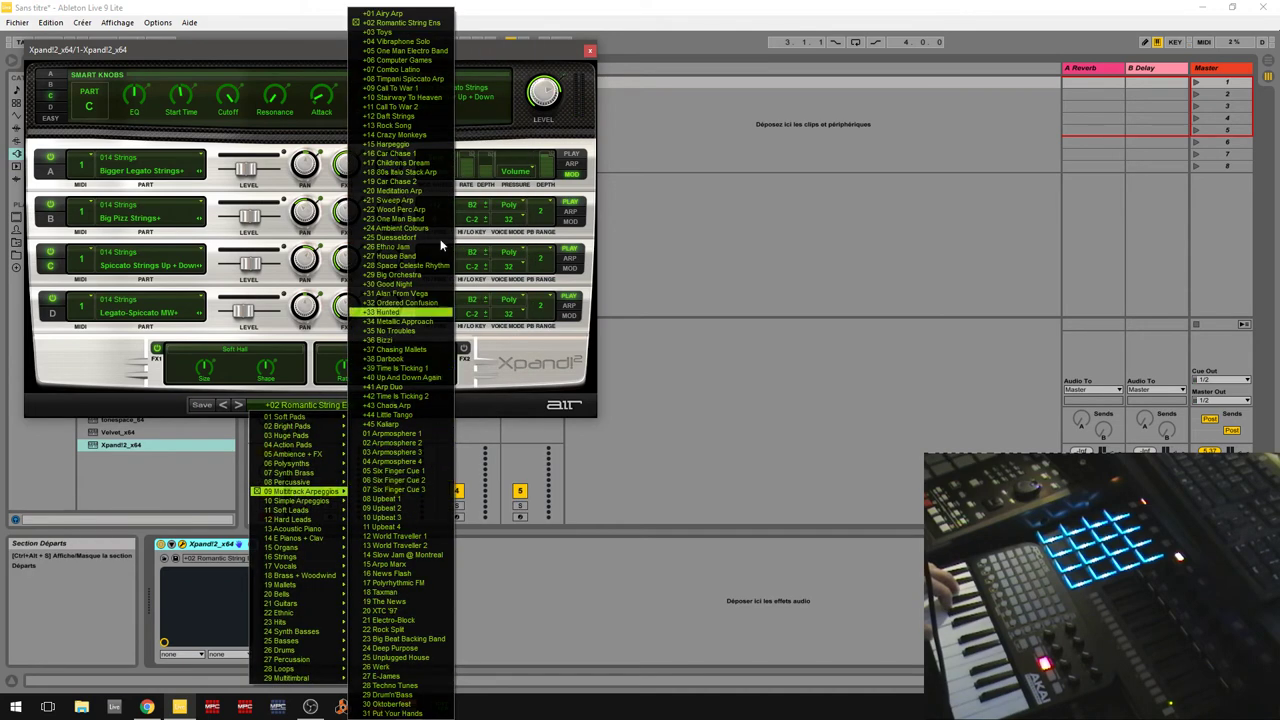
{"action": "left_click", "coordinate": [431, 78]}
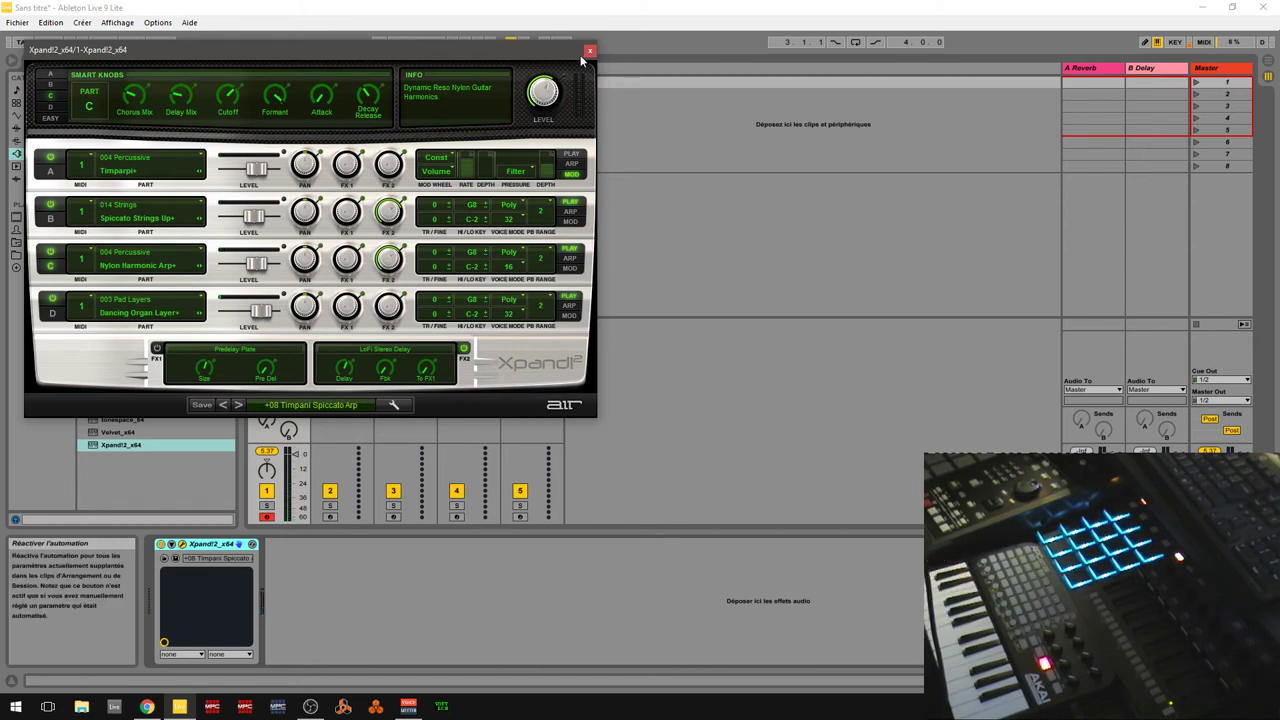
{"action": "mouse_move", "coordinate": [565, 53]}
{"action": "left_mouse_down"}
{"action": "mouse_move", "coordinate": [591, 61]}
{"action": "mouse_move", "coordinate": [566, 60]}
{"action": "left_mouse_up"}
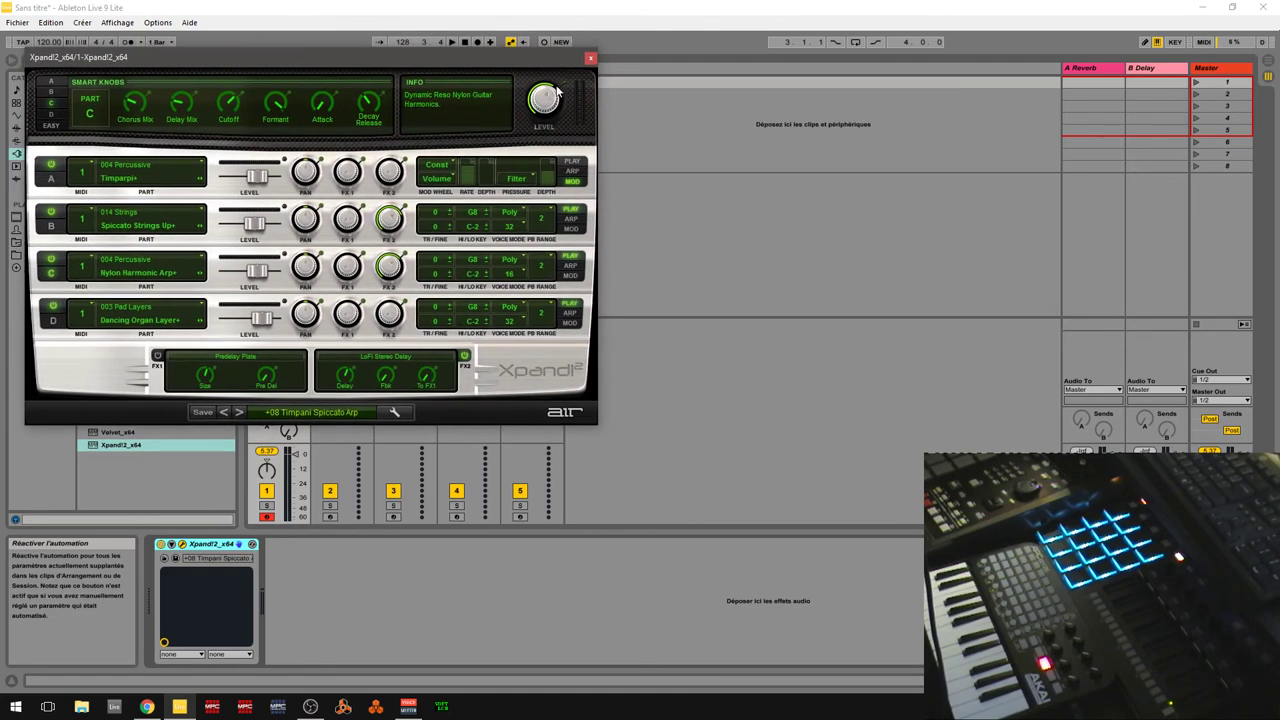
{"action": "mouse_move", "coordinate": [517, 66]}
{"action": "left_mouse_down"}
{"action": "mouse_move", "coordinate": [522, 83]}
{"action": "mouse_move", "coordinate": [495, 72]}
{"action": "mouse_move", "coordinate": [505, 69]}
{"action": "left_mouse_up"}
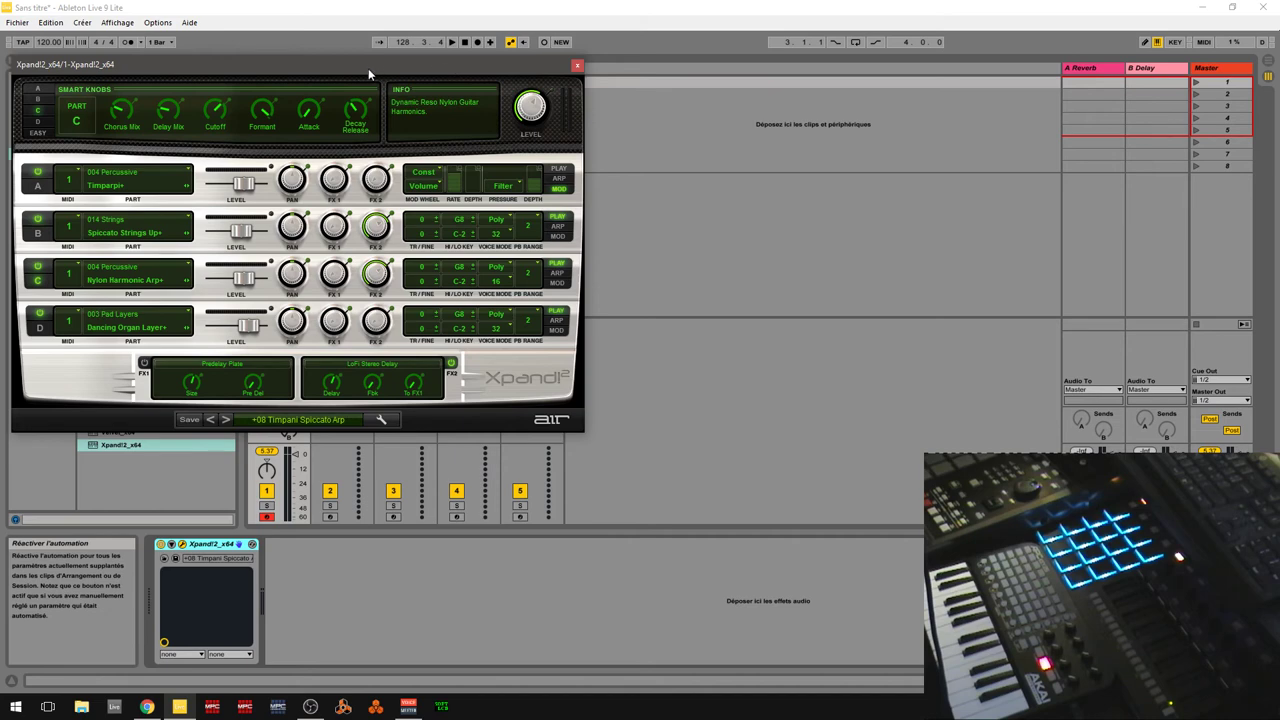
{"action": "left_click_drag", "start_coordinate": [368, 73], "coordinate": [432, 187]}
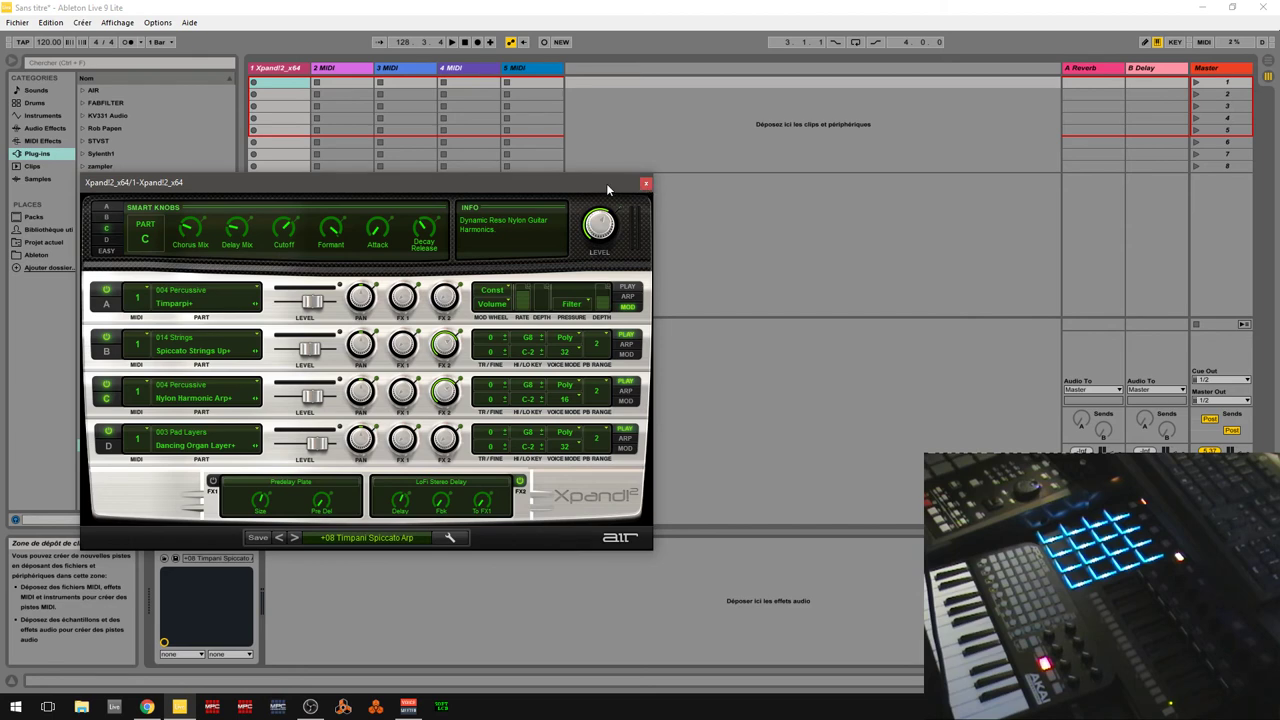
{"action": "left_click_drag", "start_coordinate": [606, 183], "coordinate": [606, 121]}
- Switch to Chrome and view the price and ratings on Plugin Boutique's Xpand! 2 product page
{"action": "left_click", "coordinate": [146, 713]}
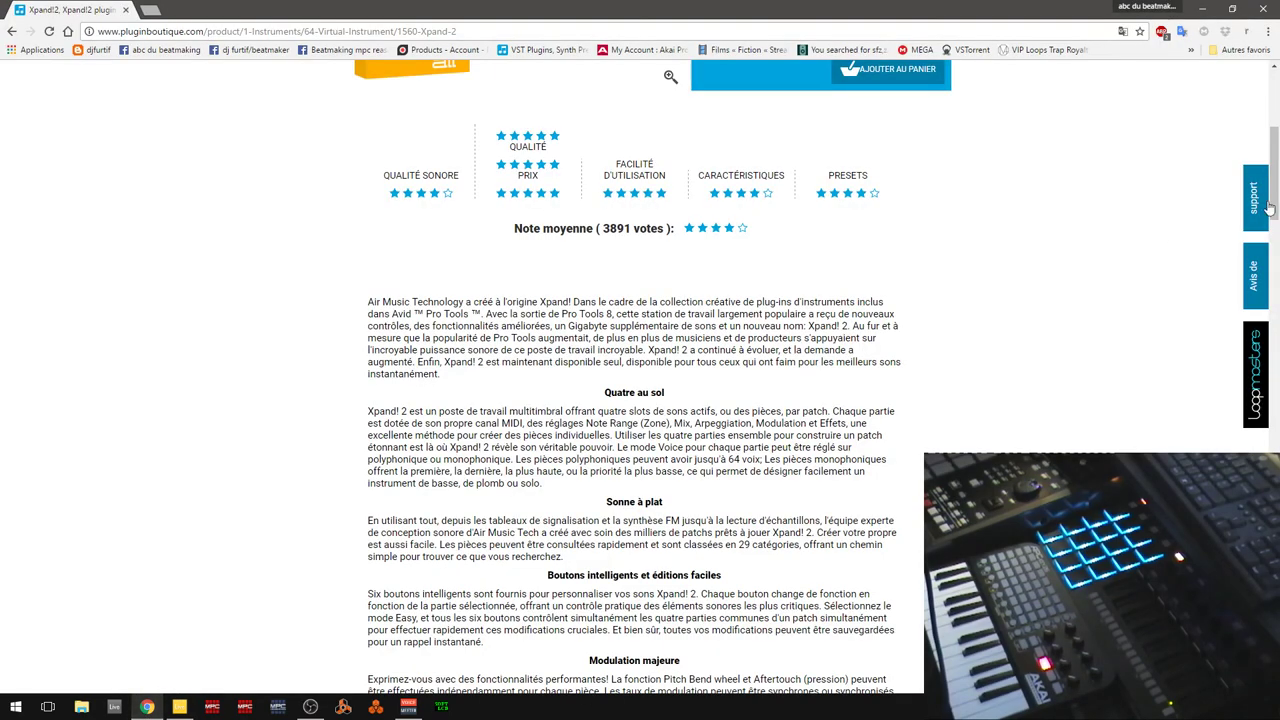
{"action": "scroll", "coordinate": [1268, 205], "scroll_direction": "up", "scroll_amount": 4}
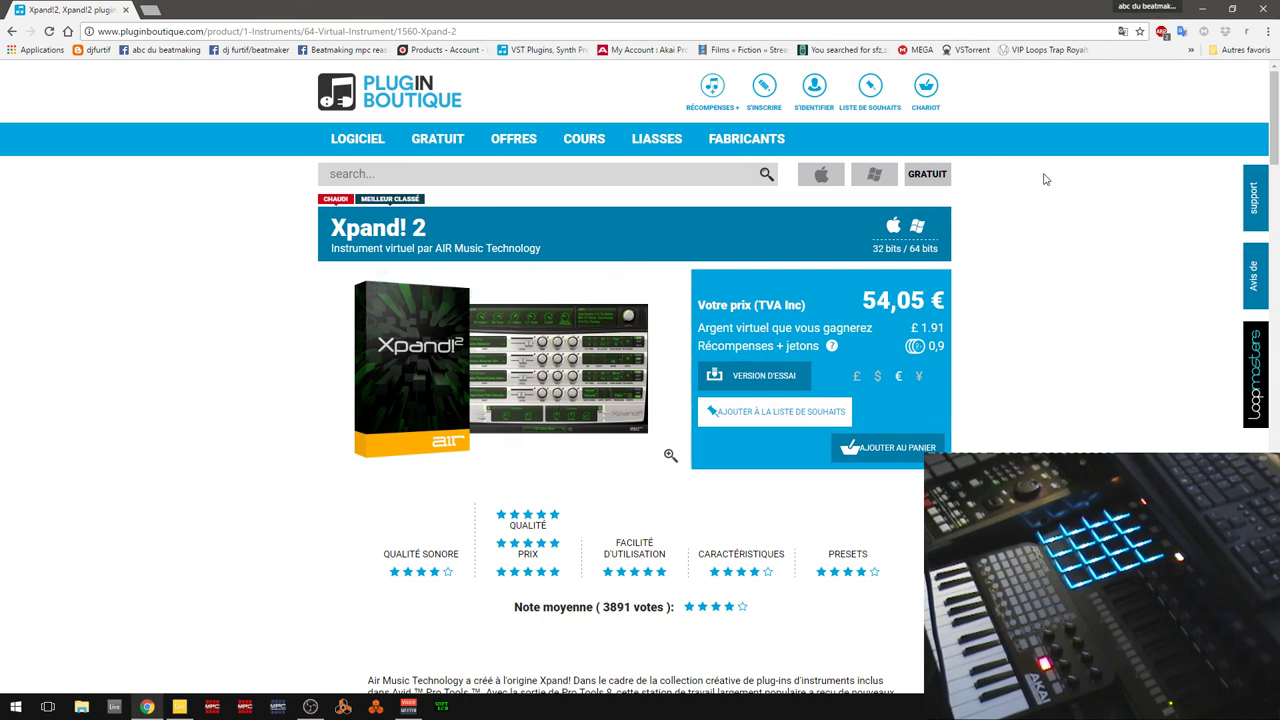
- Open Plugin Boutique's current deals page and look through the discounted plug-ins
{"action": "left_click", "coordinate": [513, 145]}
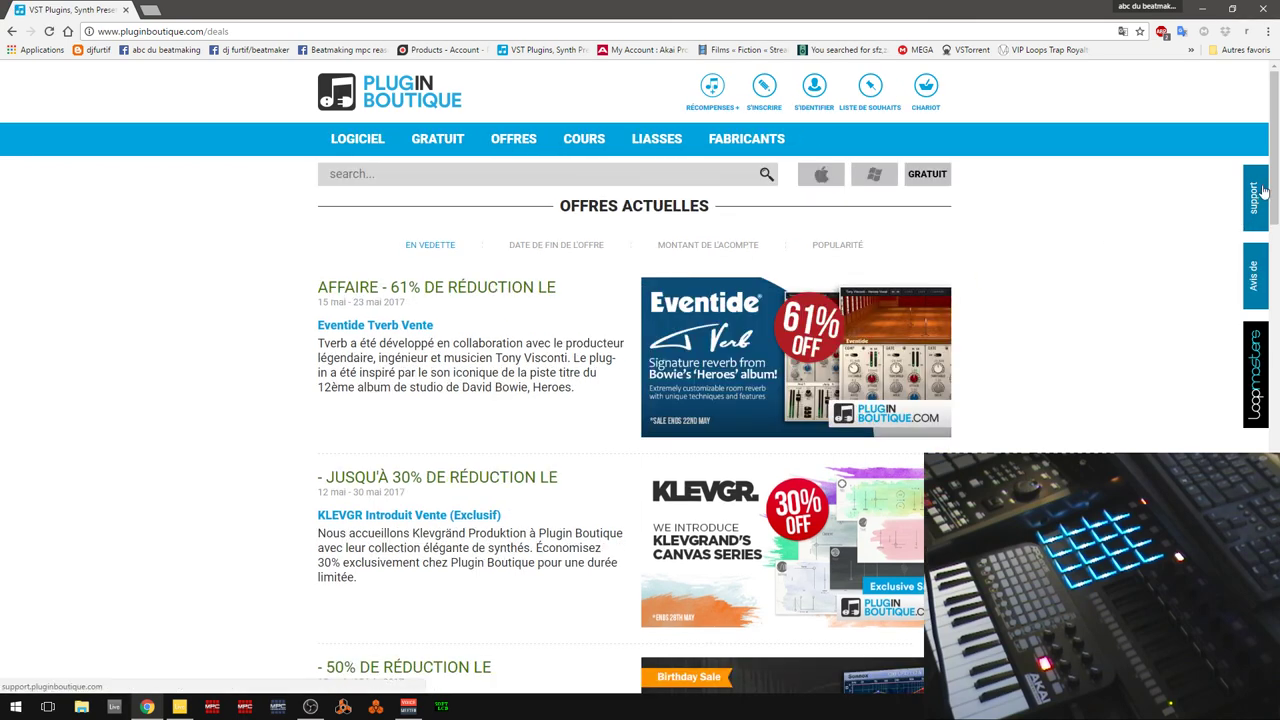
{"action": "scroll", "coordinate": [1138, 231], "scroll_direction": "down", "scroll_amount": 2}
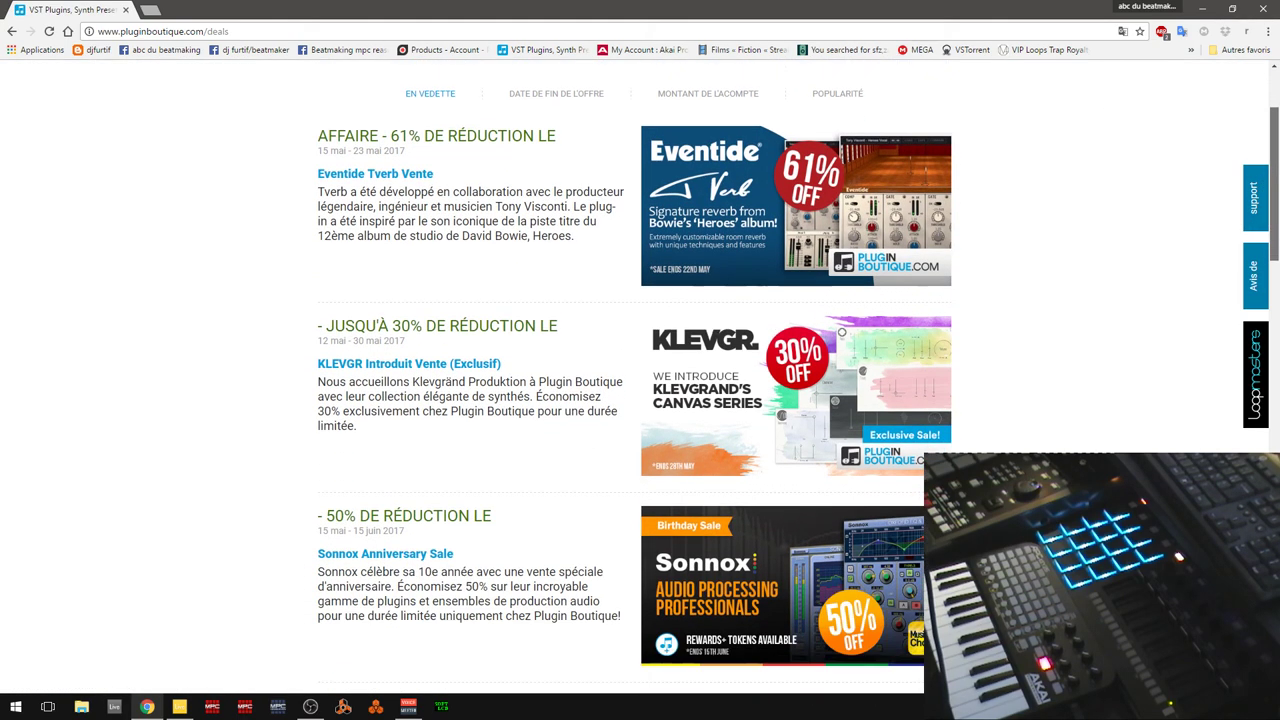
{"action": "scroll", "coordinate": [640, 378], "scroll_direction": "down", "scroll_amount": 3}
{"action": "scroll", "coordinate": [640, 378], "scroll_direction": "down", "scroll_amount": 7}
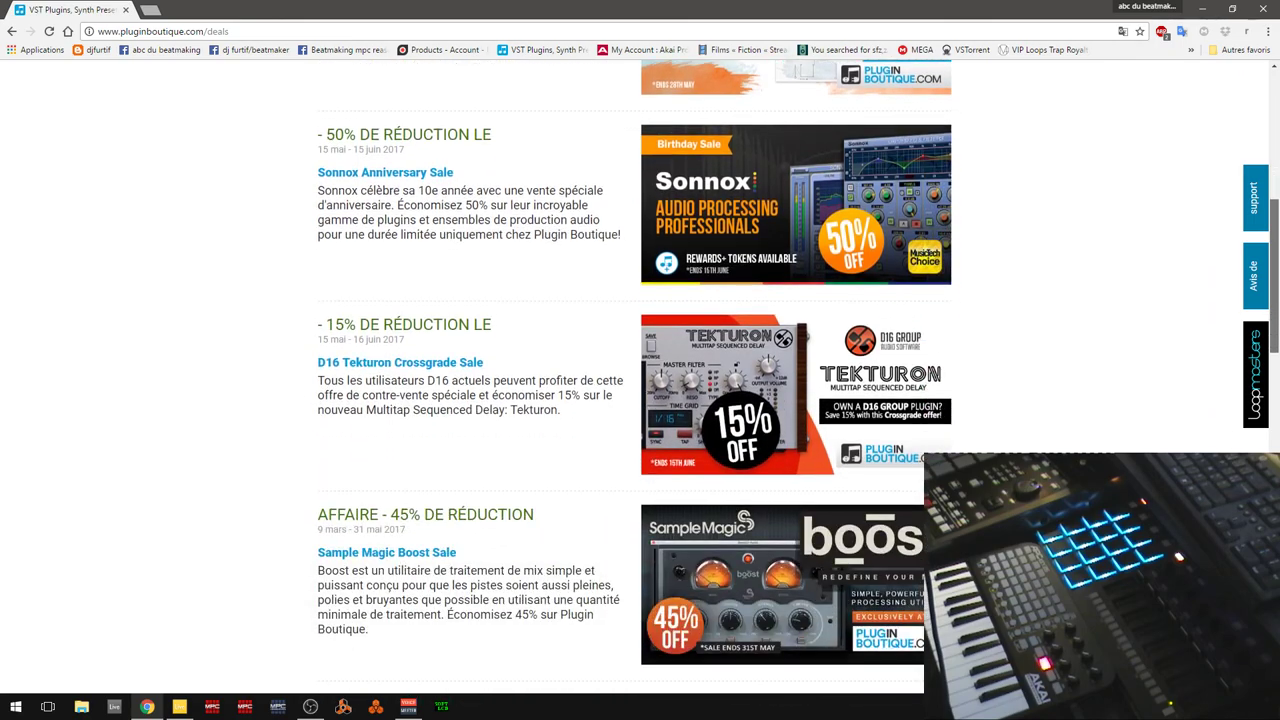
{"action": "scroll", "coordinate": [640, 378], "scroll_direction": "down", "scroll_amount": 5}
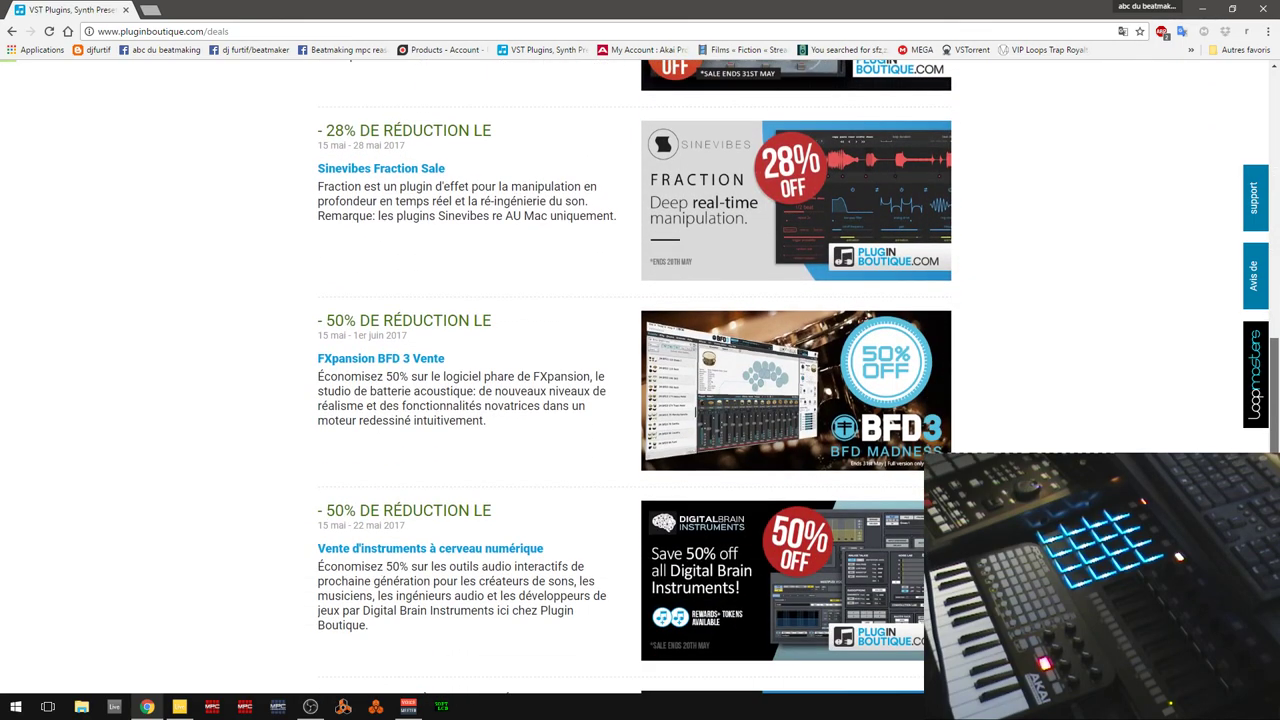
{"action": "left_click_drag", "start_coordinate": [1274, 325], "coordinate": [1274, 114]}
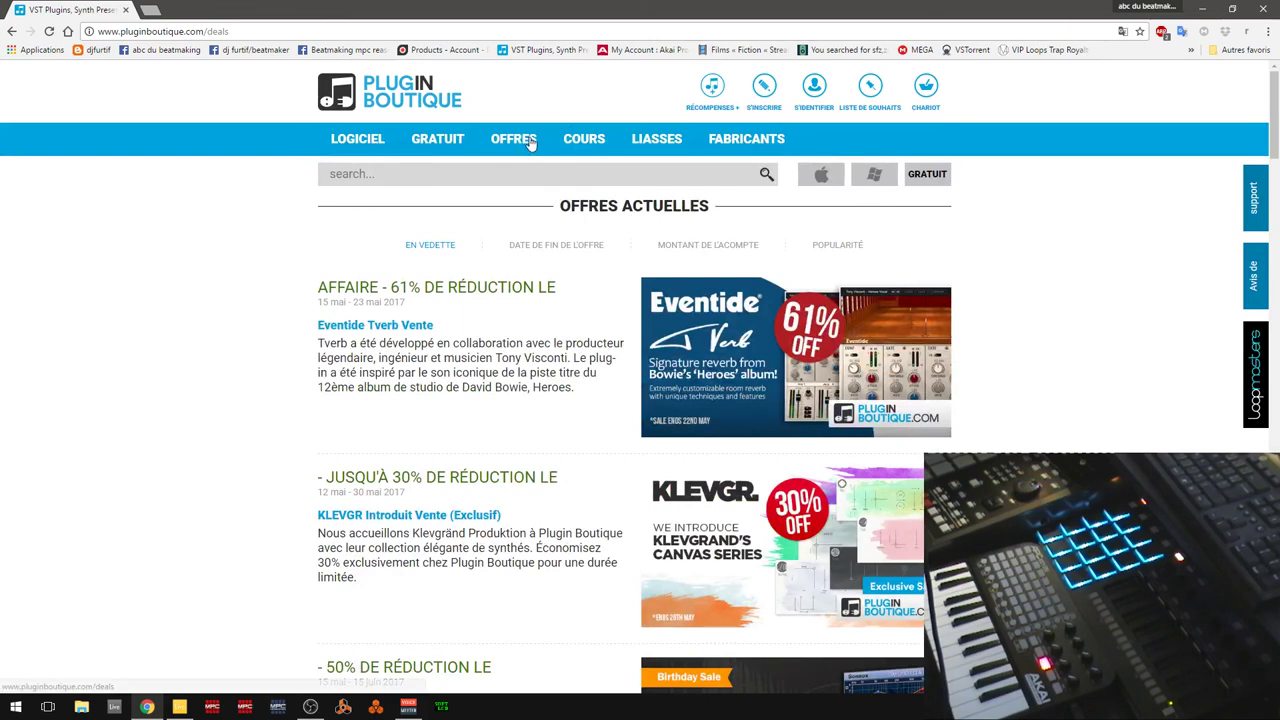
- Open Plugin Boutique's free effects listing and show the site's other free plug-in categories
{"action": "right_click", "coordinate": [430, 140]}
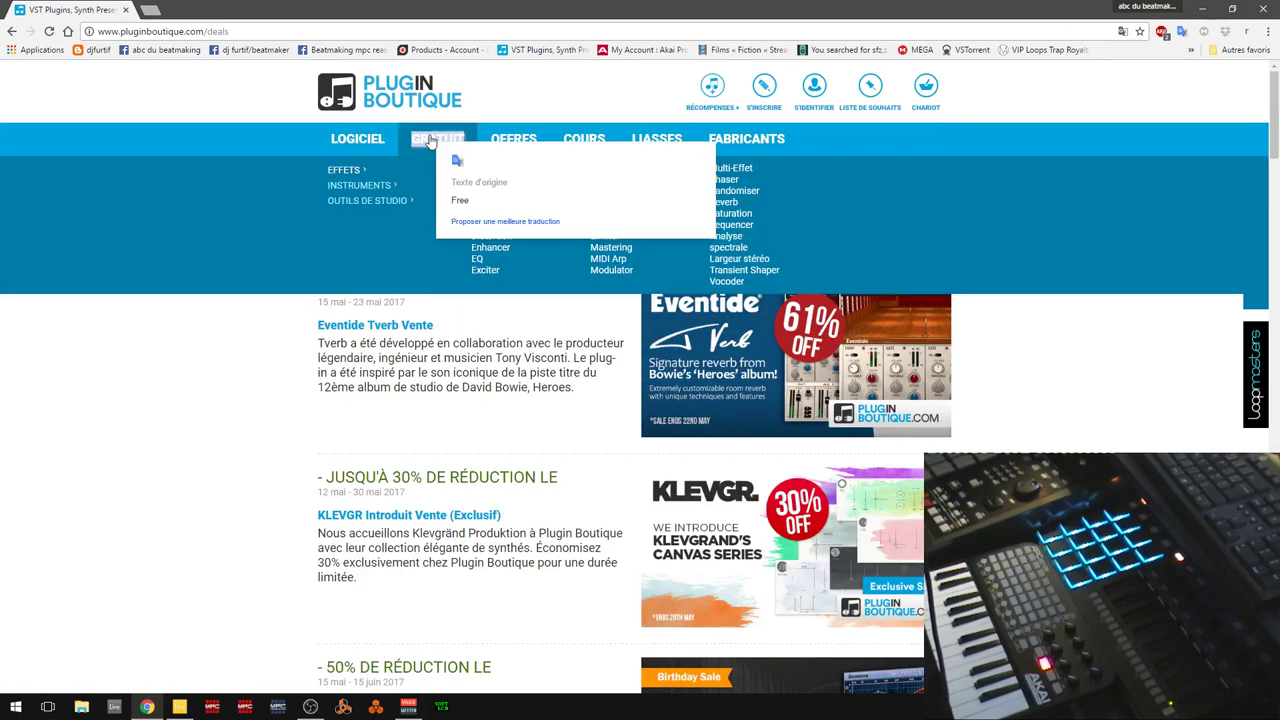
{"action": "key", "text": "Escape"}
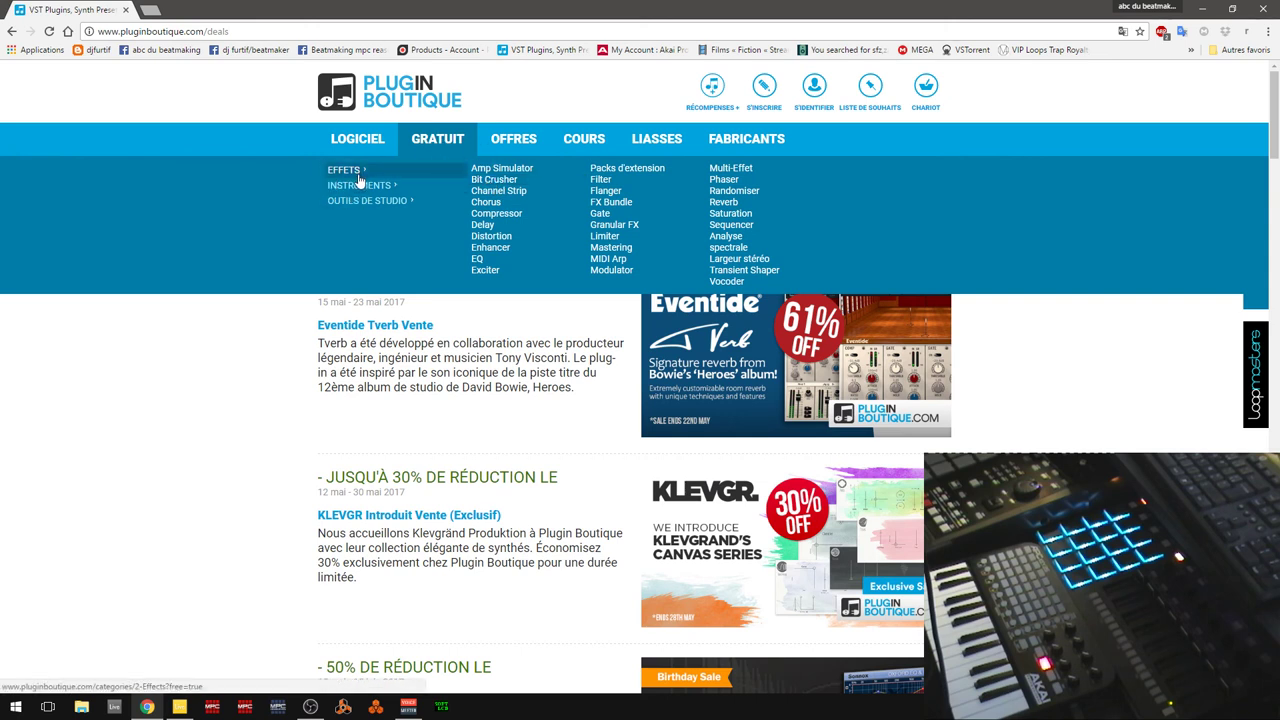
{"action": "left_click", "coordinate": [442, 183]}
{"action": "mouse_move", "coordinate": [354, 188]}
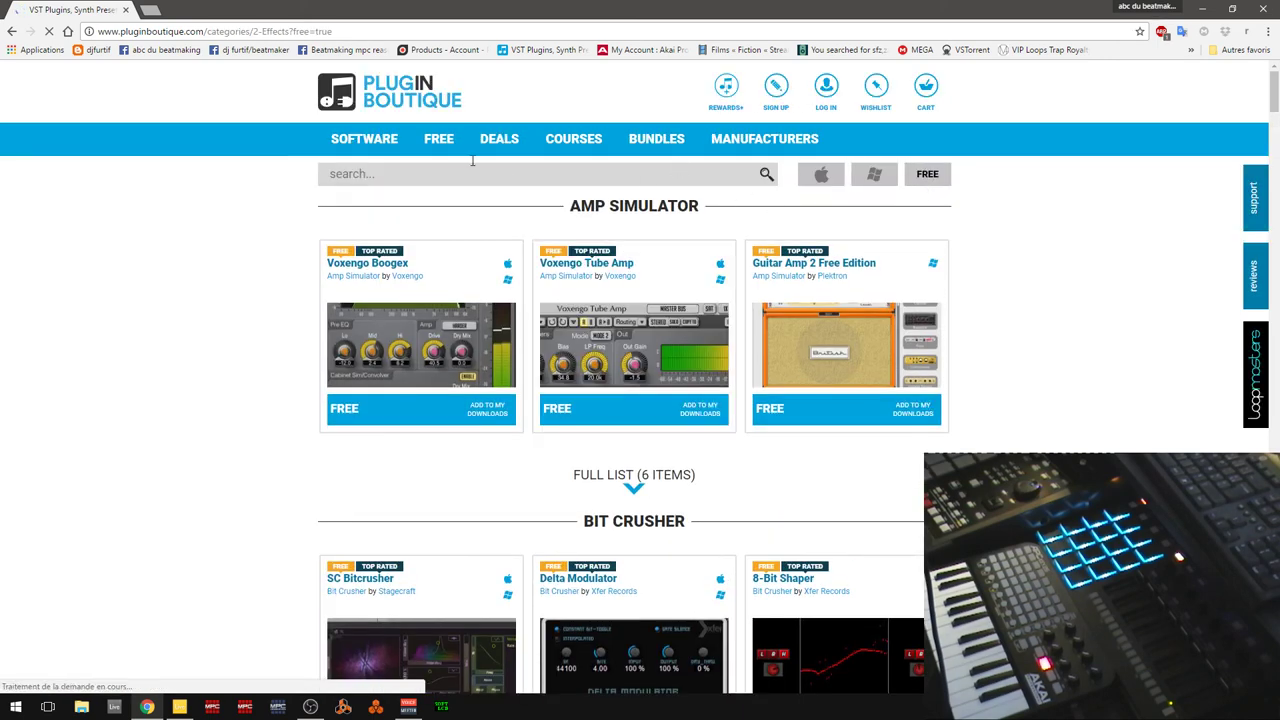
{"action": "mouse_move", "coordinate": [431, 148]}
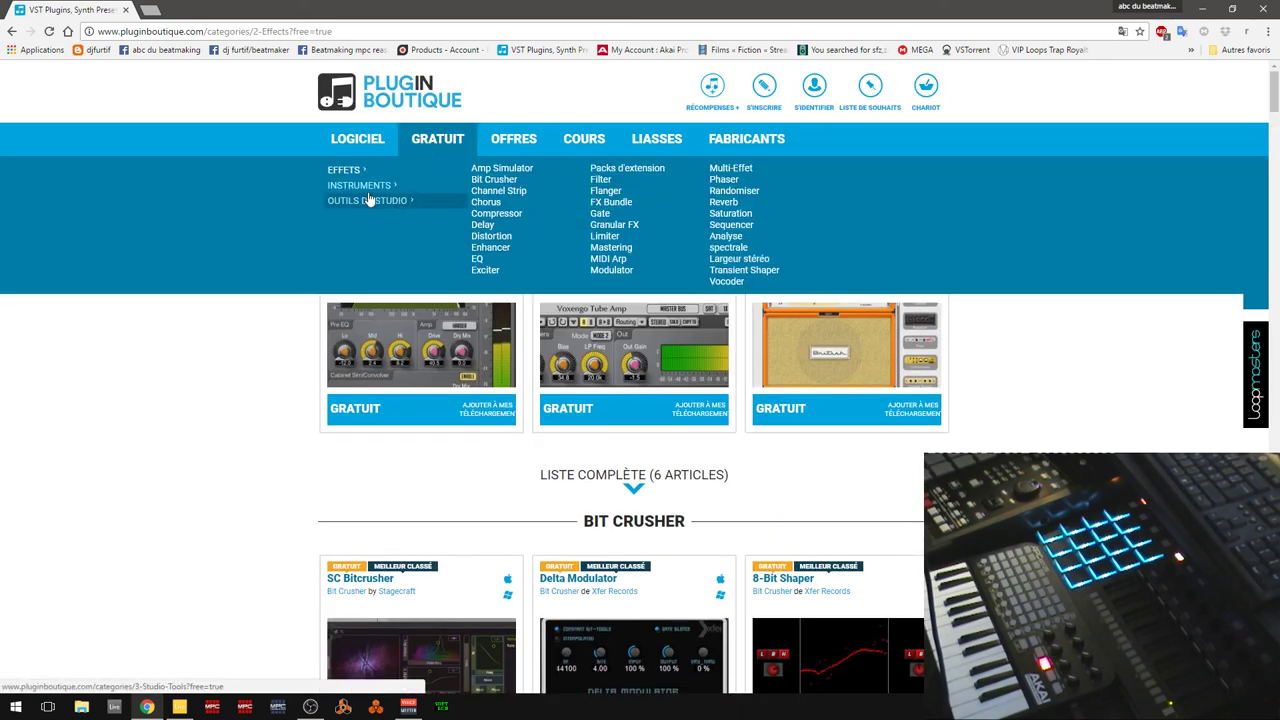
- List the free Sampler instruments on Plugin Boutique and view the Zampler product page
{"action": "mouse_move", "coordinate": [398, 196]}
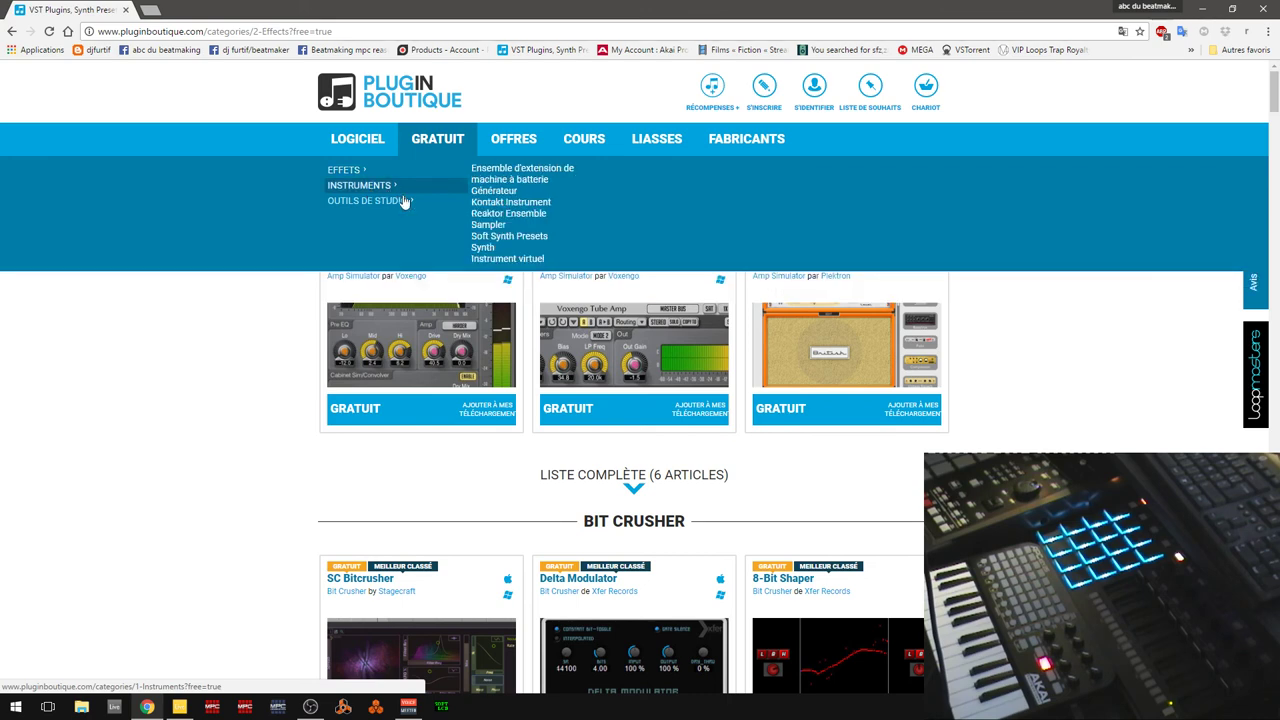
{"action": "left_click", "coordinate": [506, 227]}
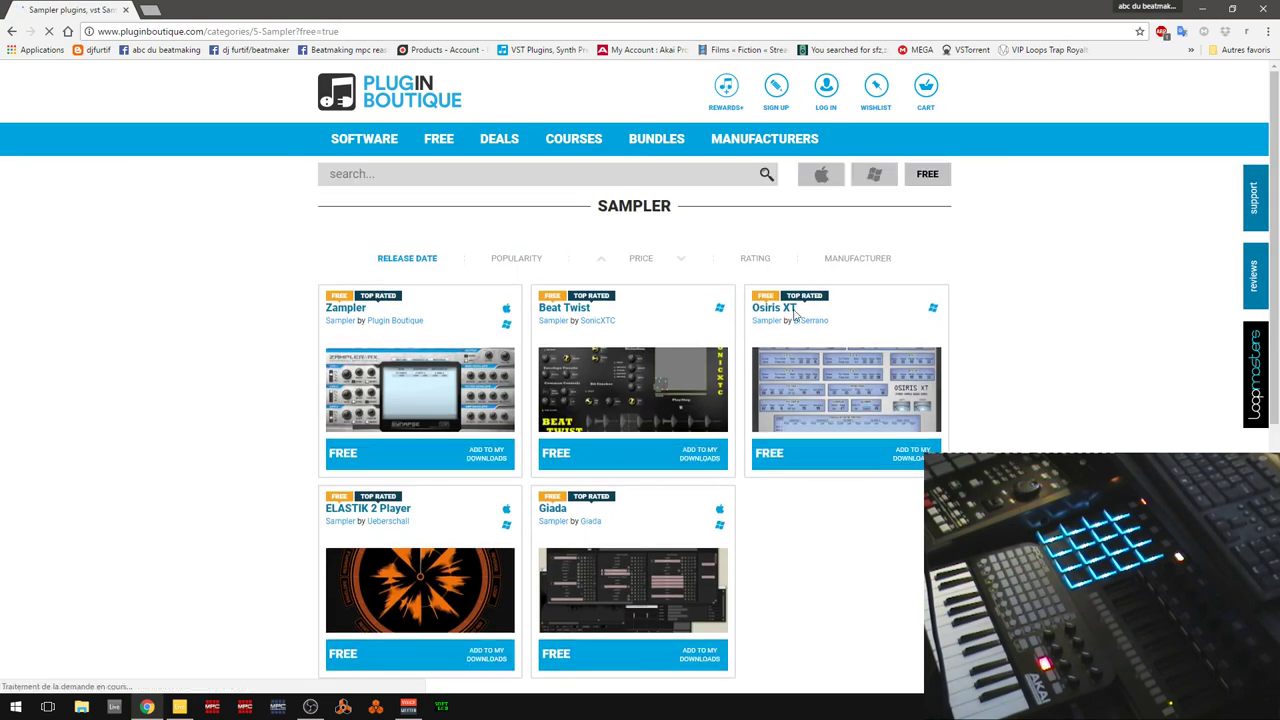
{"action": "left_click", "coordinate": [437, 385]}
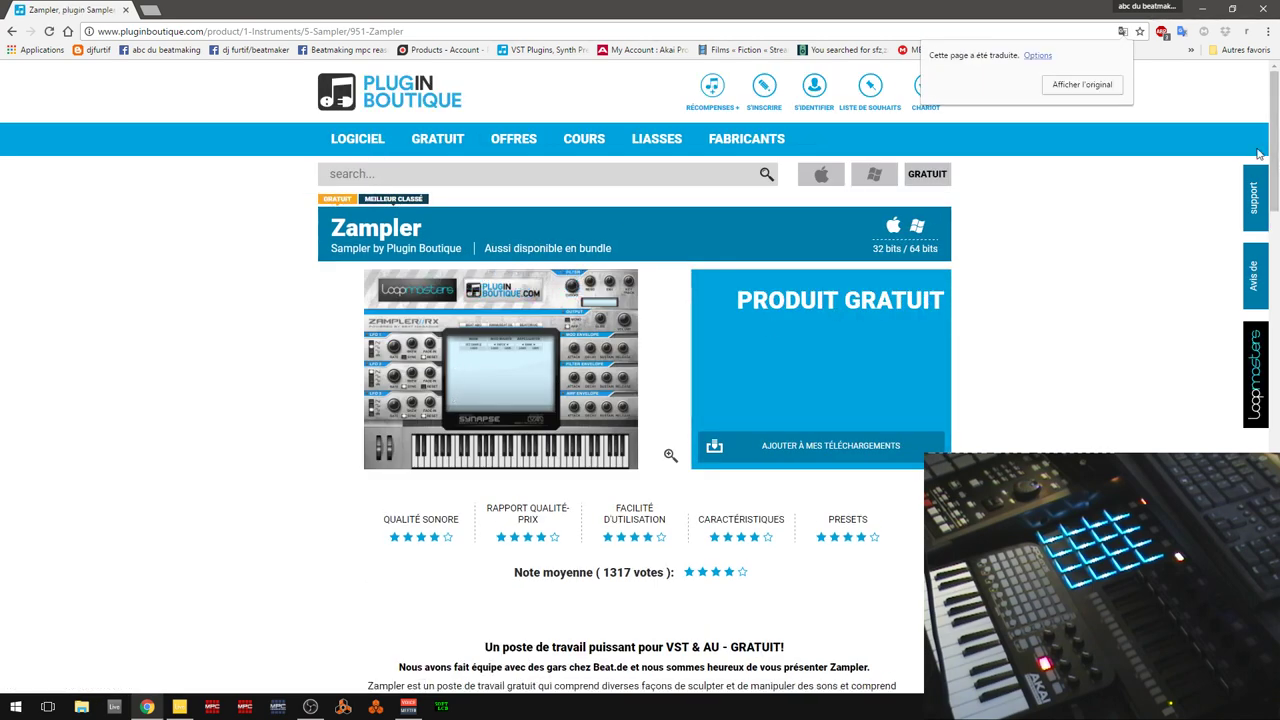
{"action": "mouse_move", "coordinate": [1273, 147]}
{"action": "left_mouse_down"}
{"action": "mouse_move", "coordinate": [1274, 225]}
{"action": "mouse_move", "coordinate": [1273, 131]}
{"action": "left_mouse_up"}
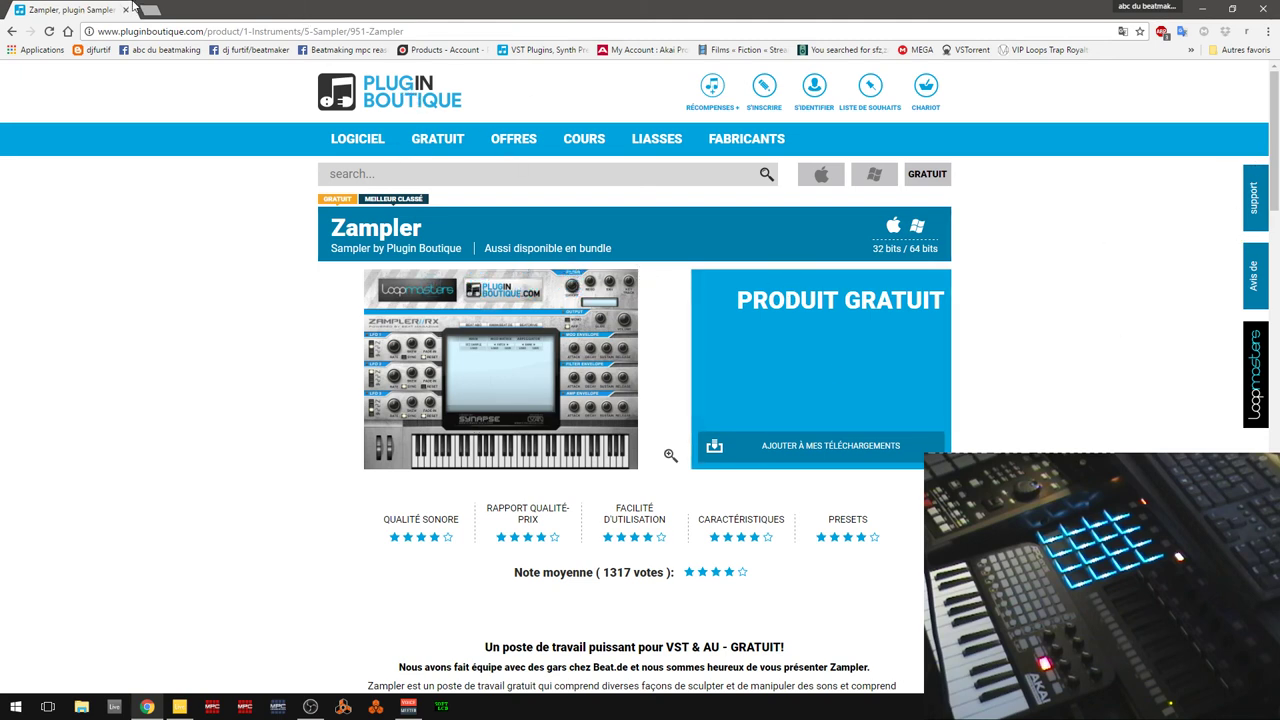
- Switch back to Ableton Live and reposition the floating Xpand!2 plug-in window over the browser and first tracks
{"action": "left_click", "coordinate": [1204, 8]}
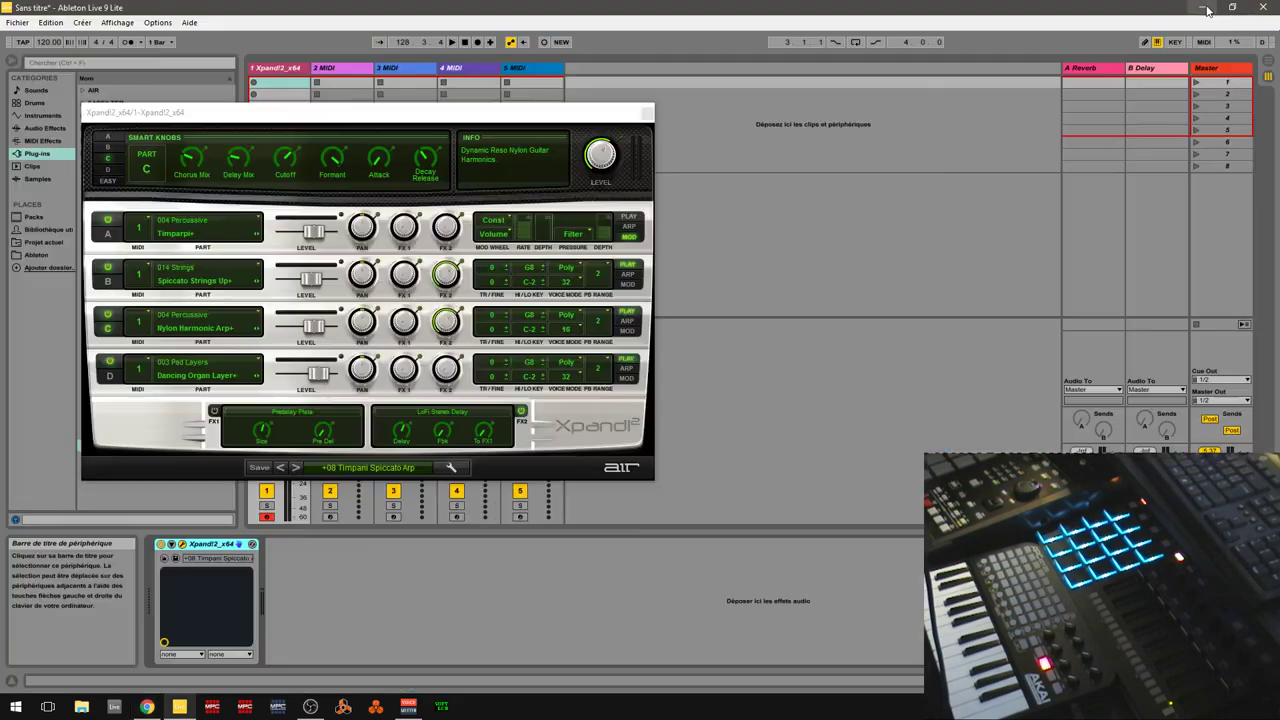
{"action": "left_click_drag", "start_coordinate": [497, 110], "coordinate": [536, 112]}
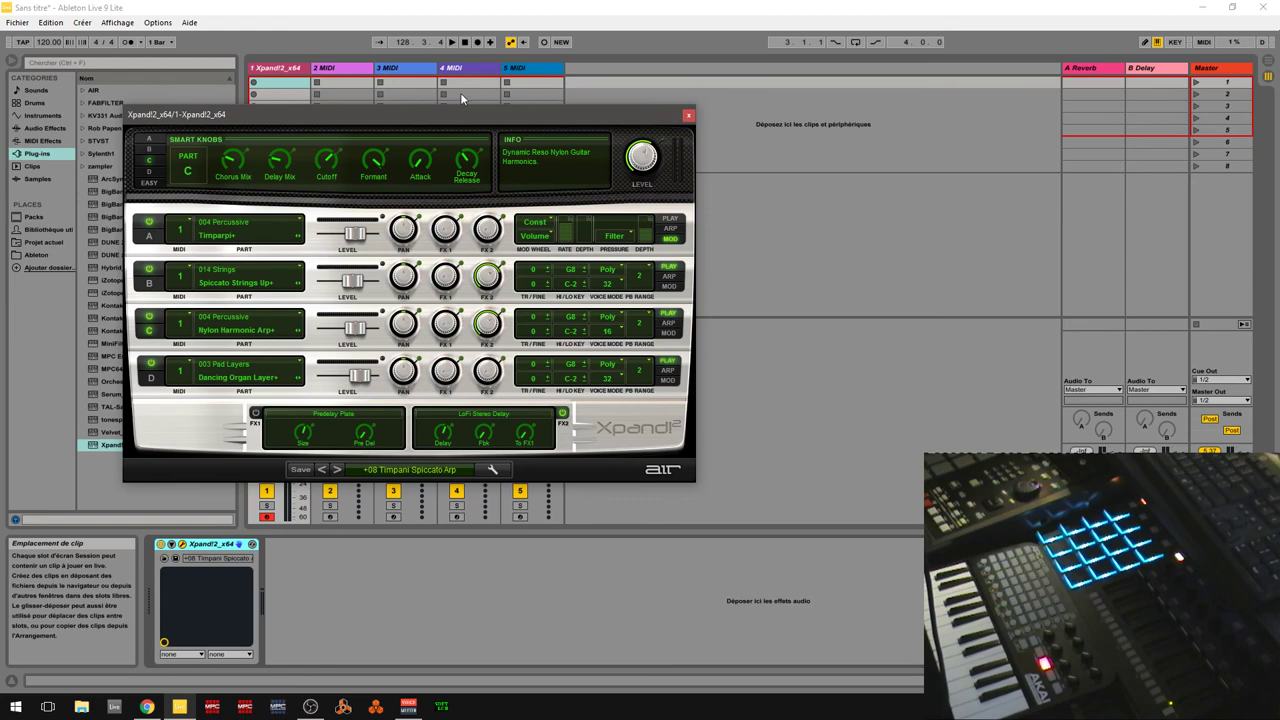
{"action": "mouse_move", "coordinate": [451, 106]}
{"action": "left_mouse_down"}
{"action": "mouse_move", "coordinate": [495, 111]}
{"action": "mouse_move", "coordinate": [444, 102]}
{"action": "left_mouse_up"}
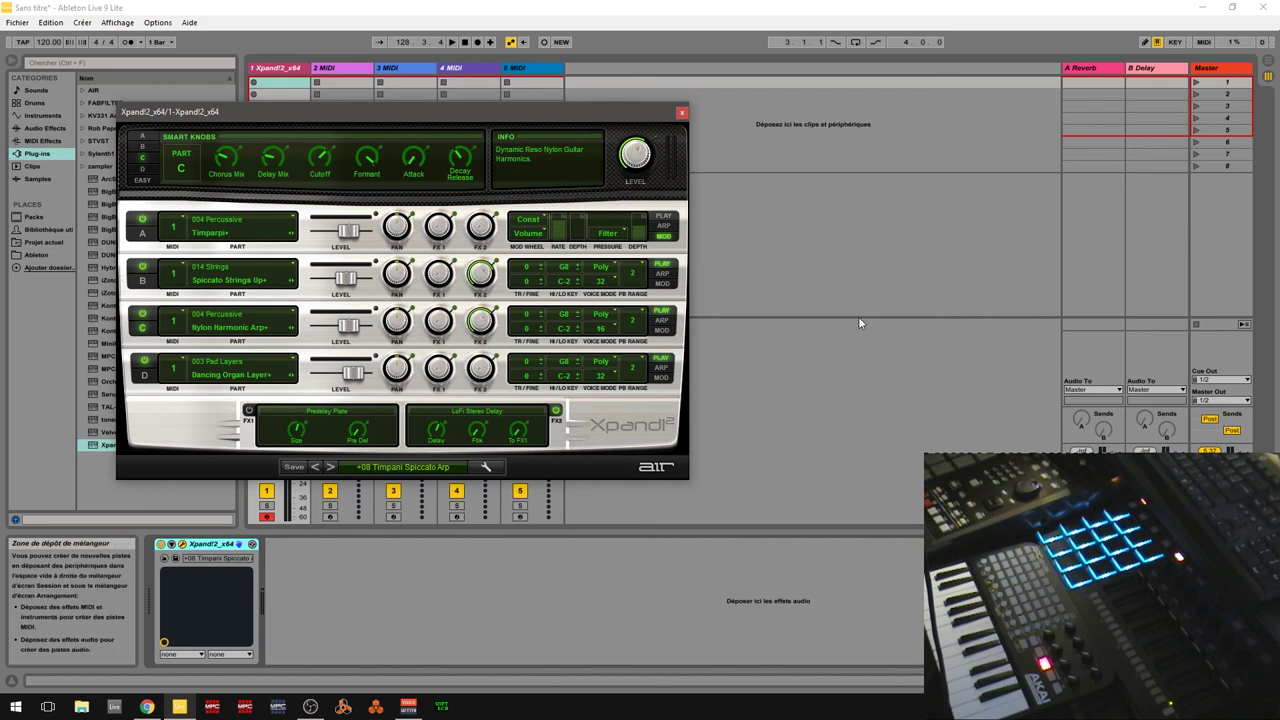
{"action": "left_click_drag", "start_coordinate": [477, 112], "coordinate": [410, 92]}
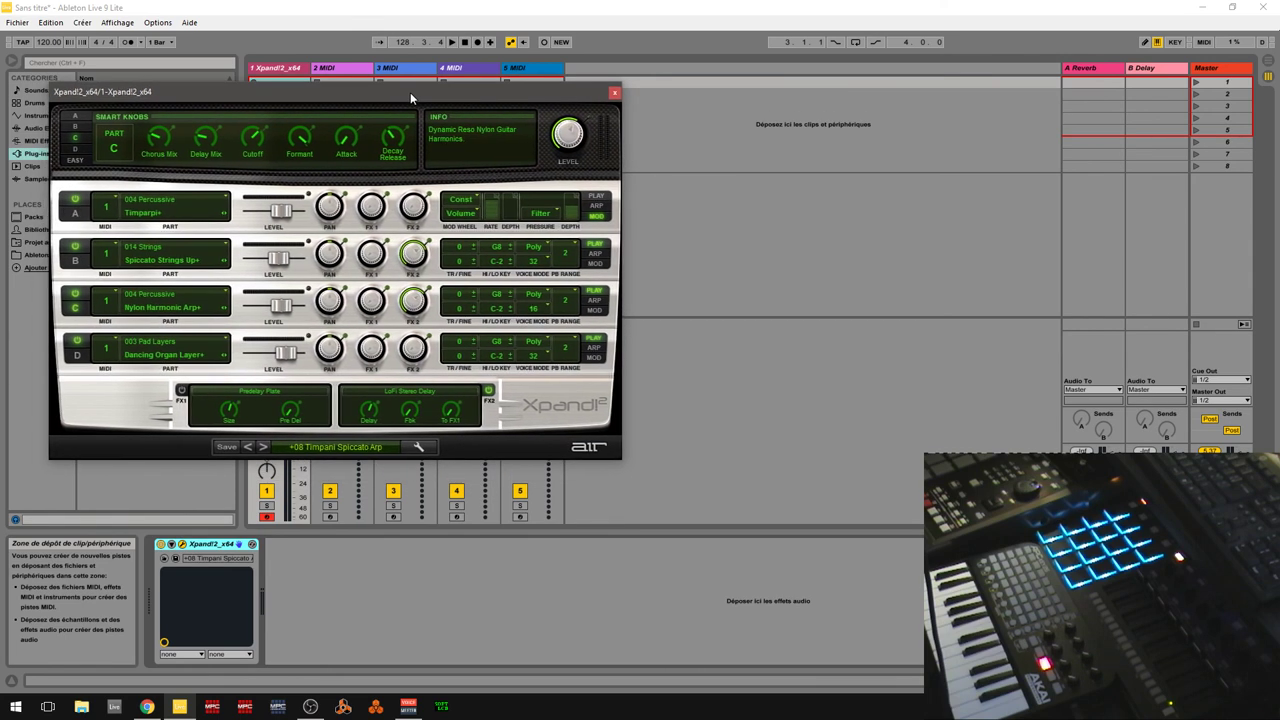
{"action": "left_click_drag", "start_coordinate": [410, 92], "coordinate": [416, 93]}
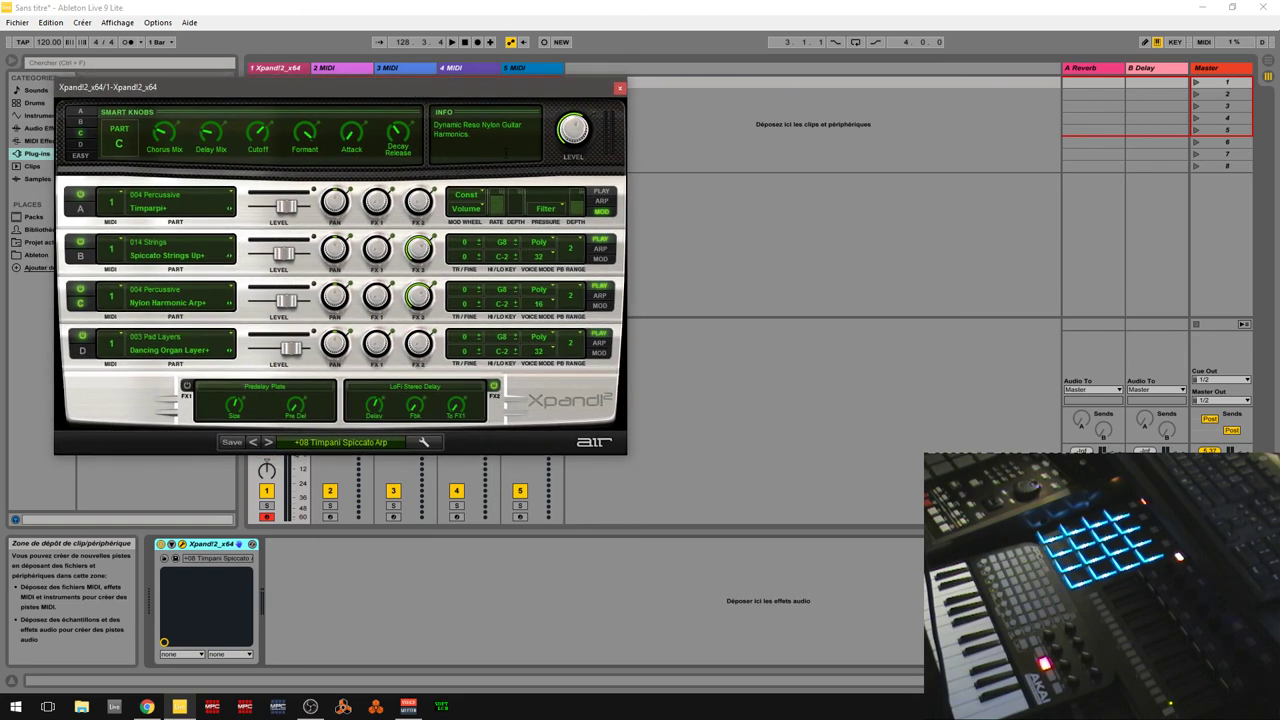